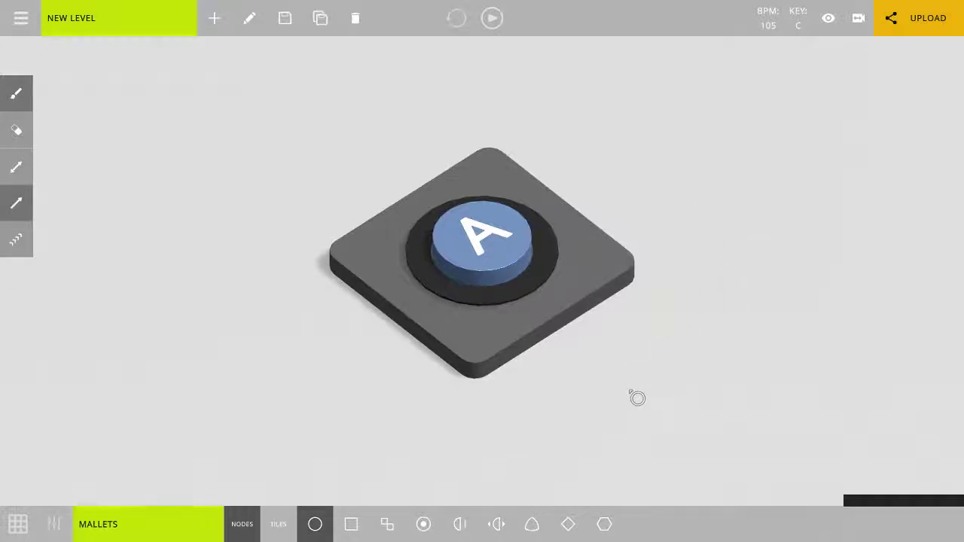
# Build a closed loop of four blue circle nodes fed by the A tile.
pyautogui.moveTo(613, 395); pyautogui.dragTo(539, 409, button='middle')
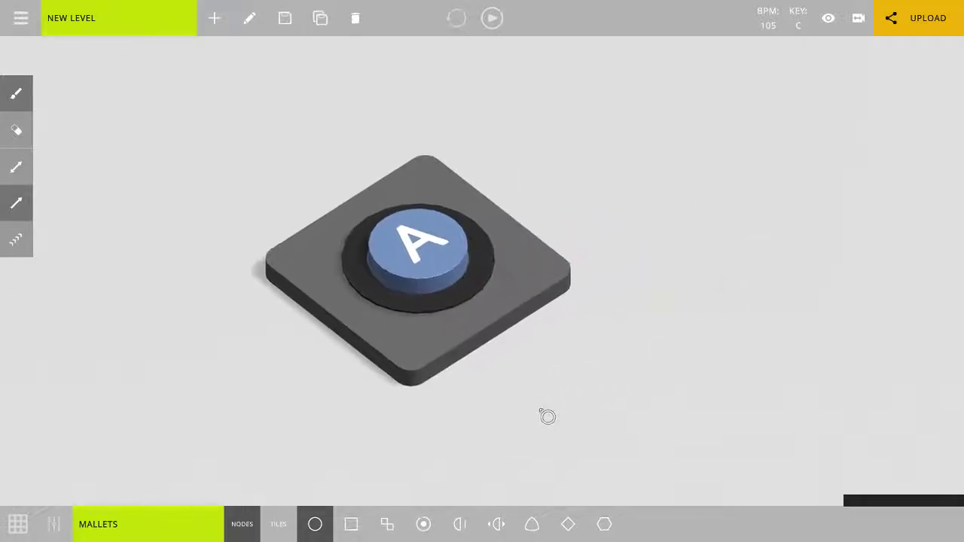
pyautogui.scroll(-3, 537, 409)
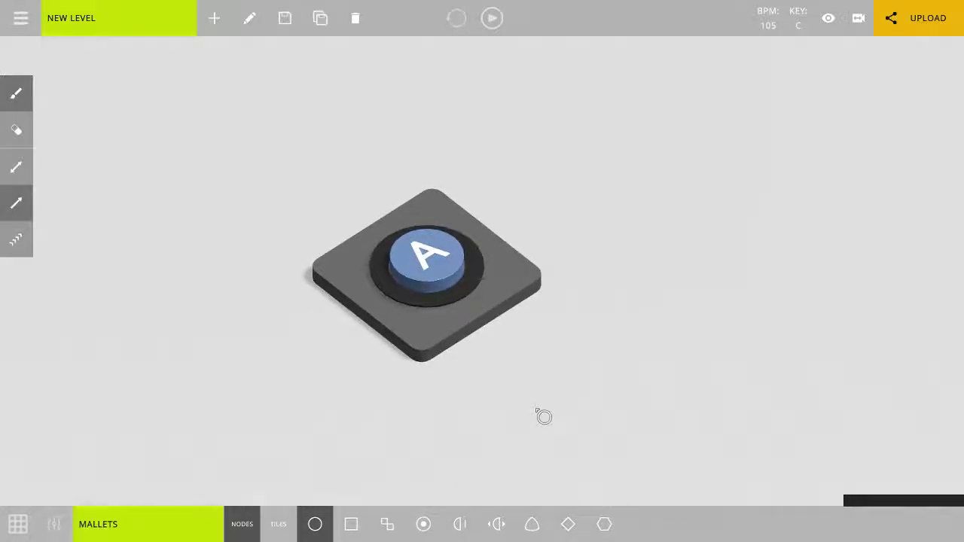
pyautogui.moveTo(479, 309); pyautogui.dragTo(452, 342, button='middle')
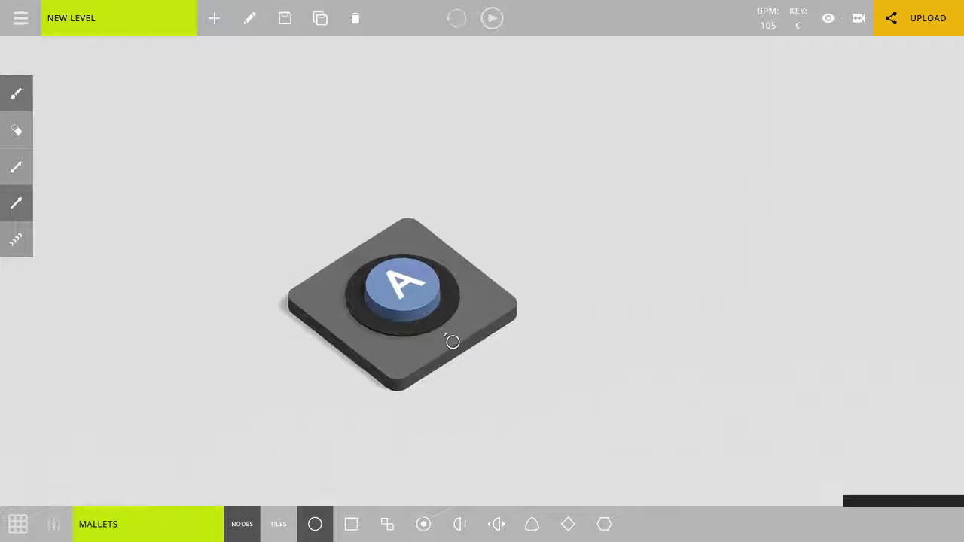
pyautogui.click(425, 301)
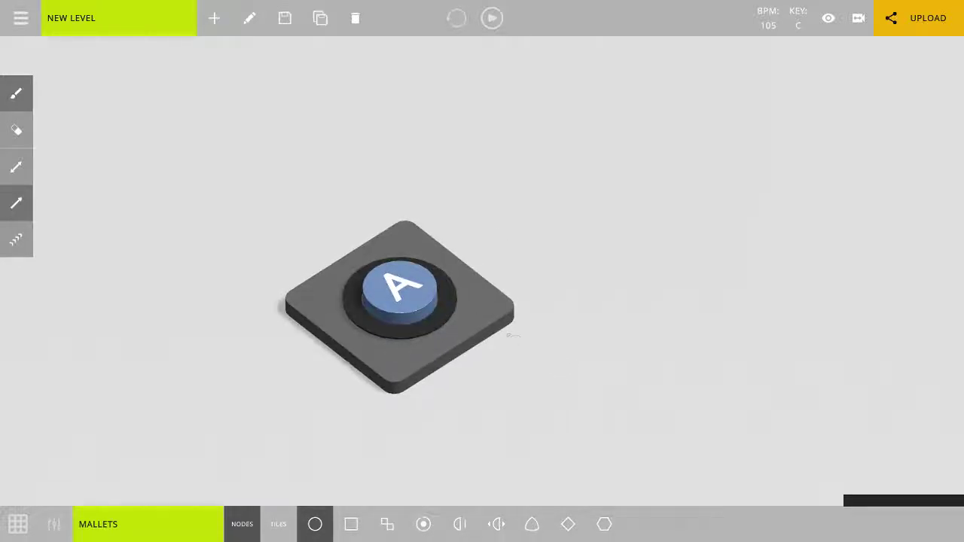
pyautogui.moveTo(513, 336); pyautogui.dragTo(487, 361, button='middle')
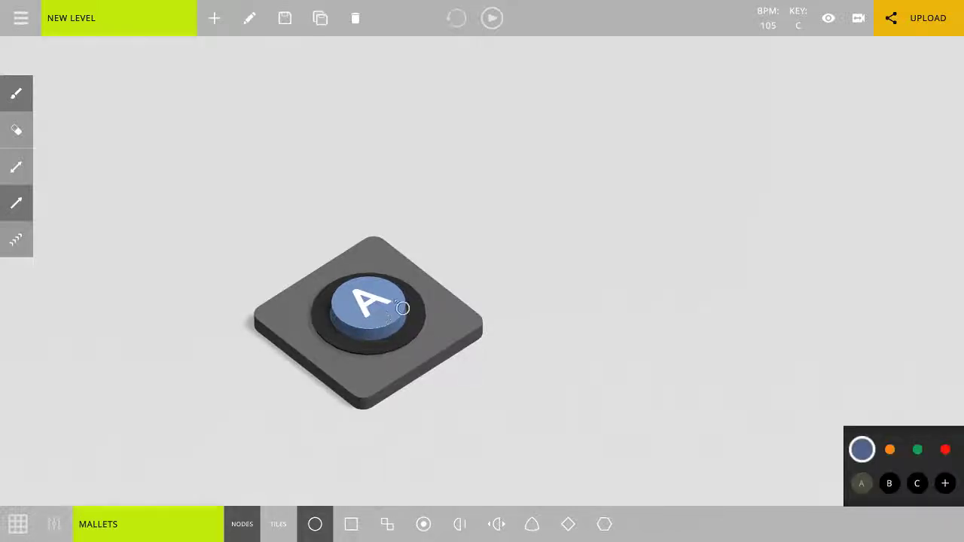
pyautogui.click(488, 249)
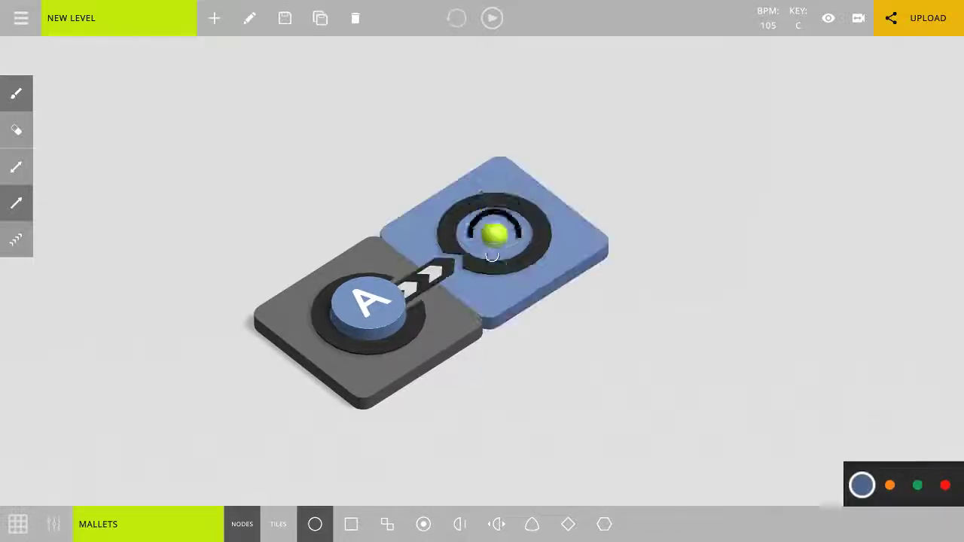
pyautogui.click(642, 315)
pyautogui.click(750, 226)
pyautogui.click(641, 153)
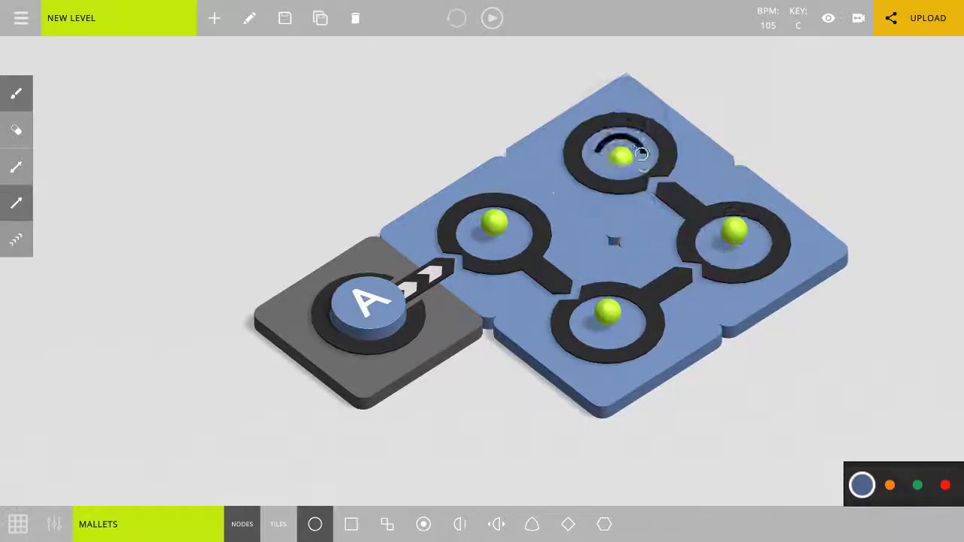
pyautogui.click(523, 246)
pyautogui.moveTo(525, 392); pyautogui.dragTo(450, 318, button='right')
pyautogui.scroll(-2, 449, 318)
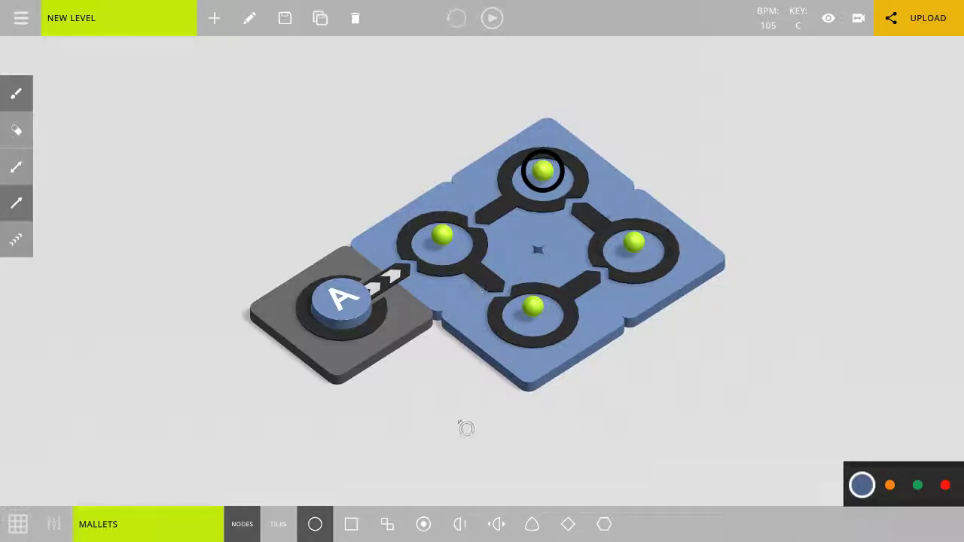
# Play the four-node loop from the A tile and stop playback.
pyautogui.click(350, 328)
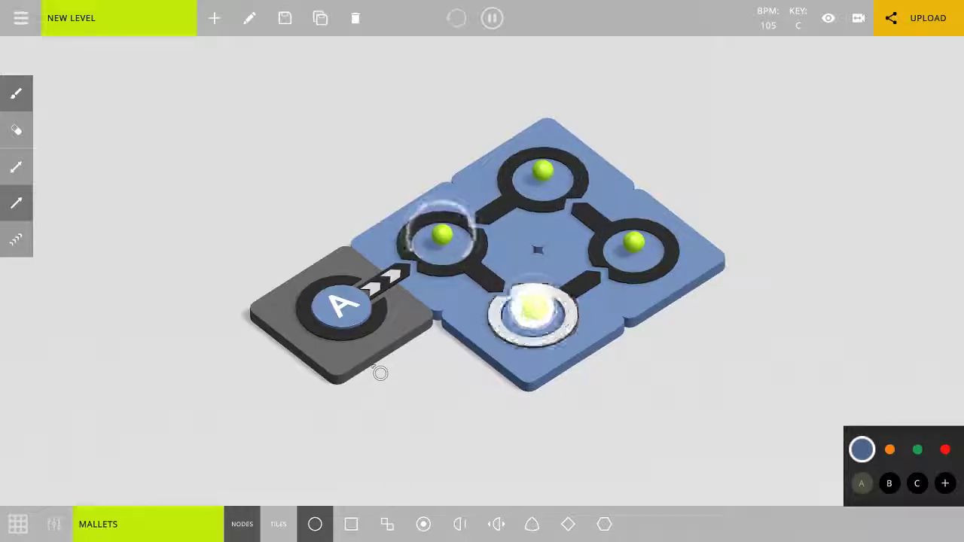
pyautogui.scroll(-5, 370, 387)
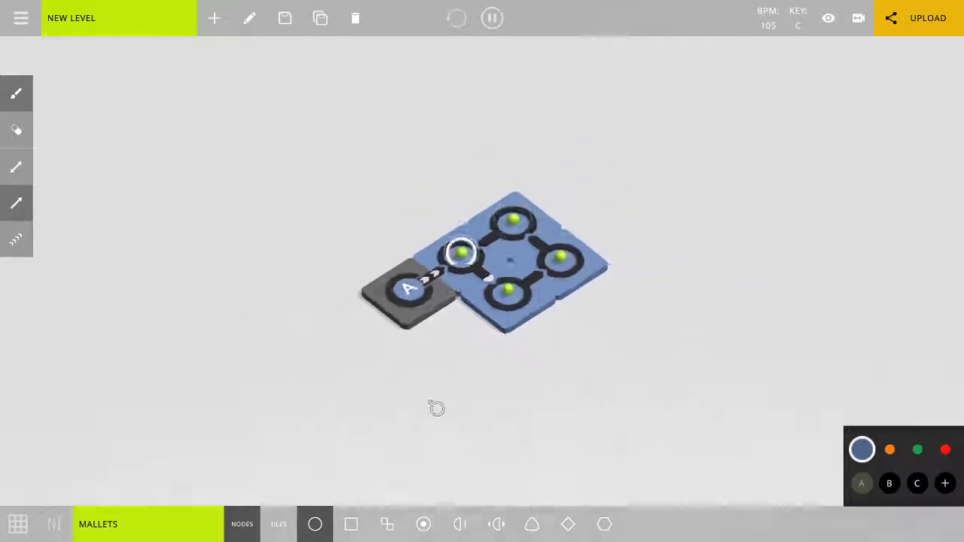
pyautogui.moveTo(427, 399); pyautogui.dragTo(314, 323, button='middle')
pyautogui.press('space')
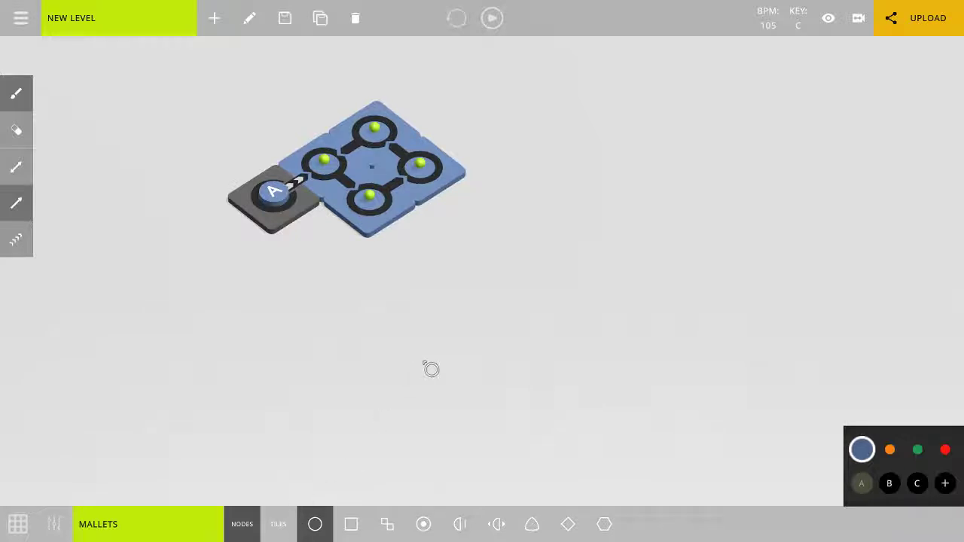
# Place a second Tile Sync tile in the empty space below the first loop.
pyautogui.click(293, 534)
pyautogui.click(312, 530)
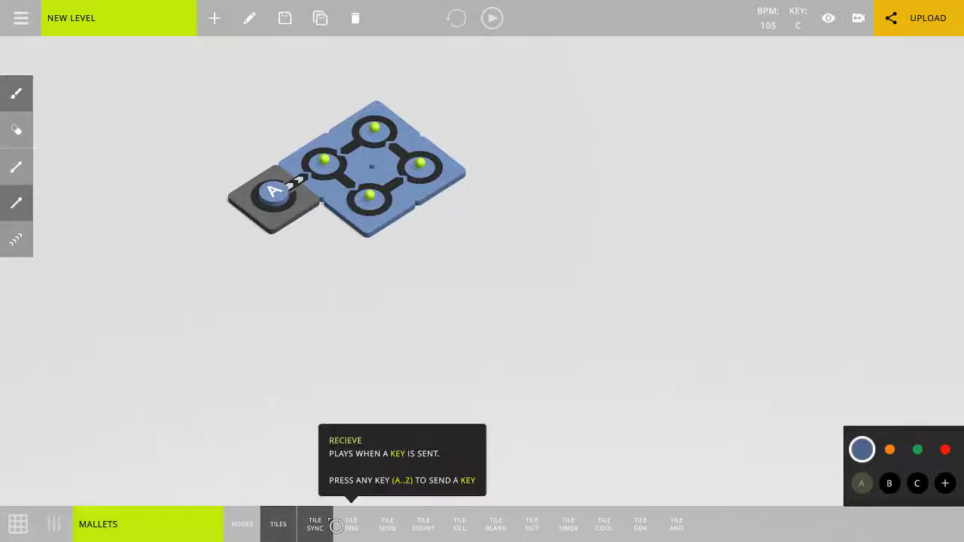
pyautogui.click(444, 360)
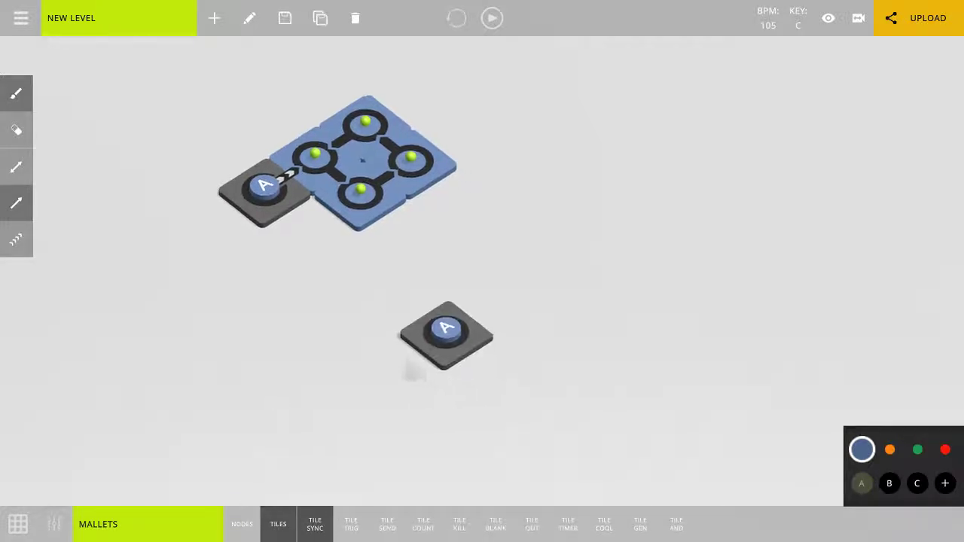
# Build a second closed loop of four circle nodes fed by the new sync tile.
pyautogui.click(242, 524)
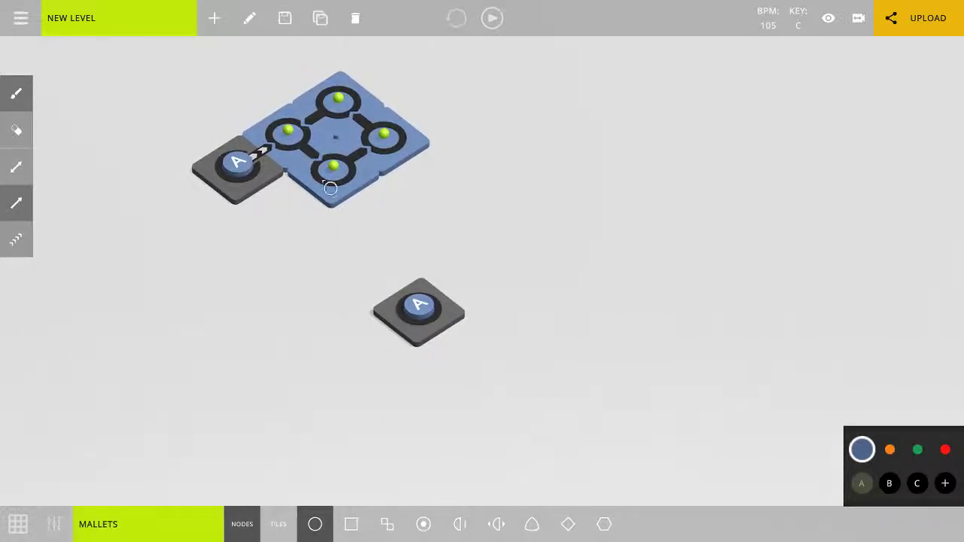
pyautogui.scroll(5, 443, 362)
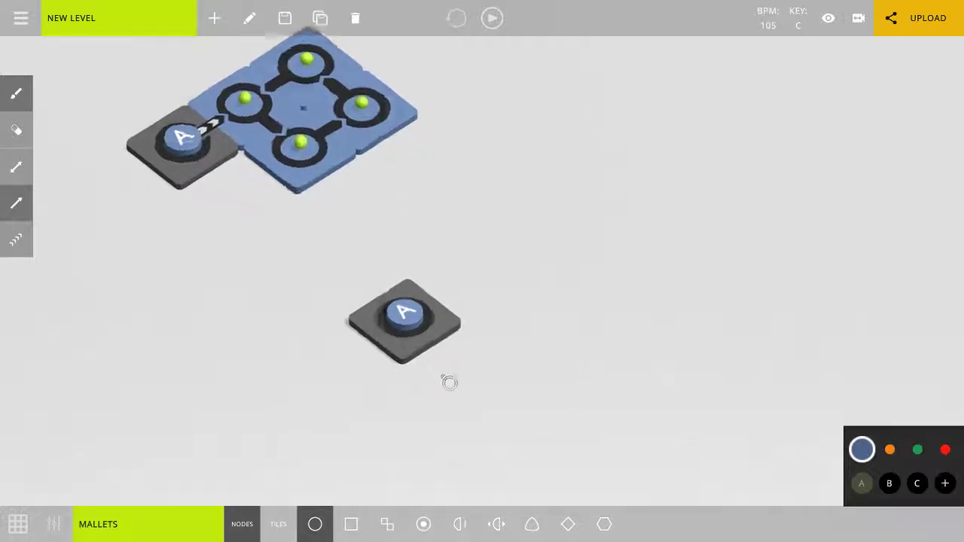
pyautogui.moveTo(361, 335)
pyautogui.mouseDown()
pyautogui.moveTo(535, 214)
pyautogui.moveTo(549, 346)
pyautogui.moveTo(619, 285)
pyautogui.moveTo(605, 233)
pyautogui.moveTo(494, 274)
pyautogui.mouseUp()
# Play both loops together through their shared A key and stop playback.
pyautogui.scroll(-4, 429, 394)
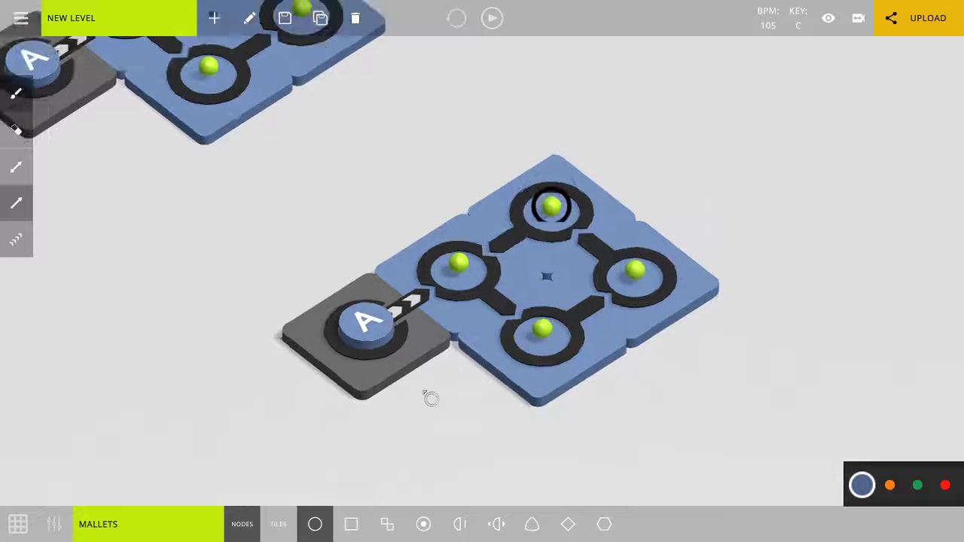
pyautogui.click(440, 309)
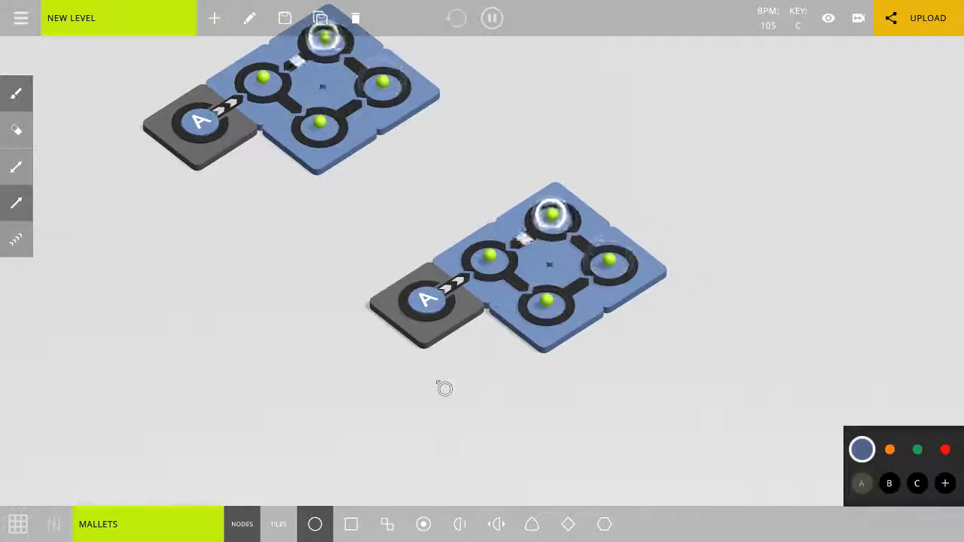
pyautogui.press('space')
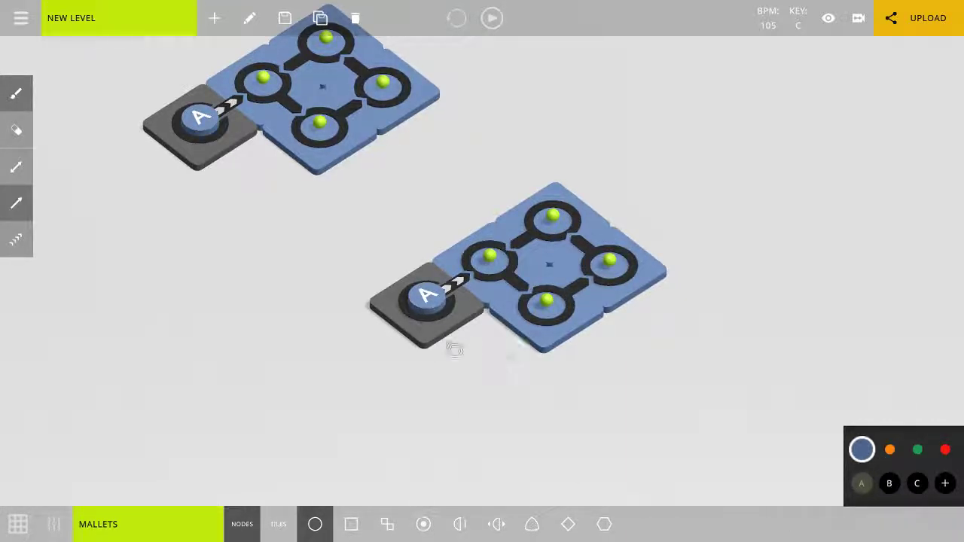
# Restart playback, assign key B to the second sync tile, and stop playback.
pyautogui.press('space')
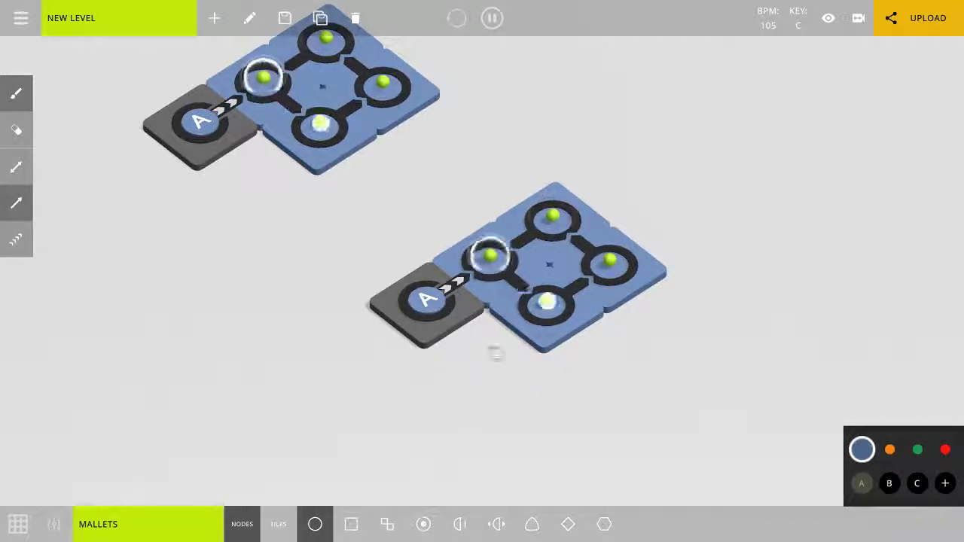
pyautogui.click(890, 488)
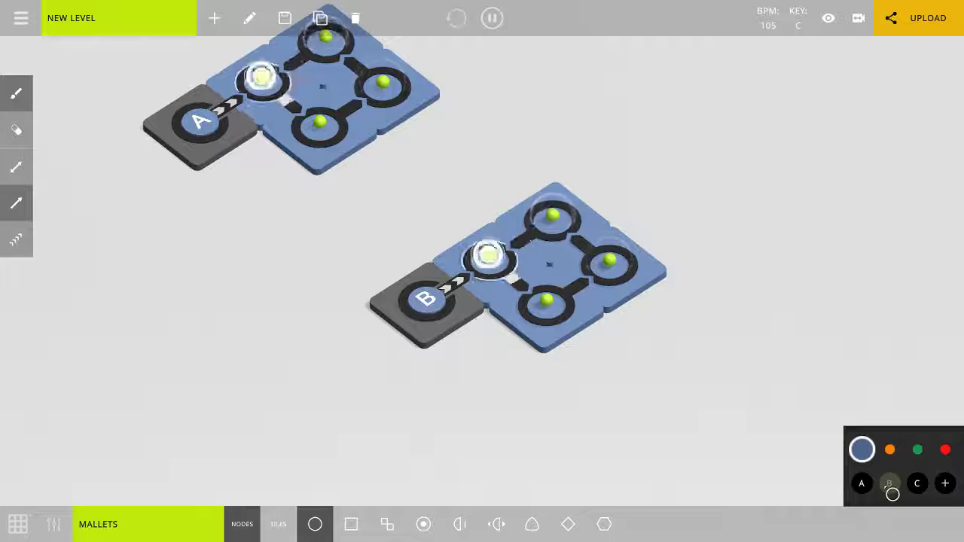
pyautogui.press('space')
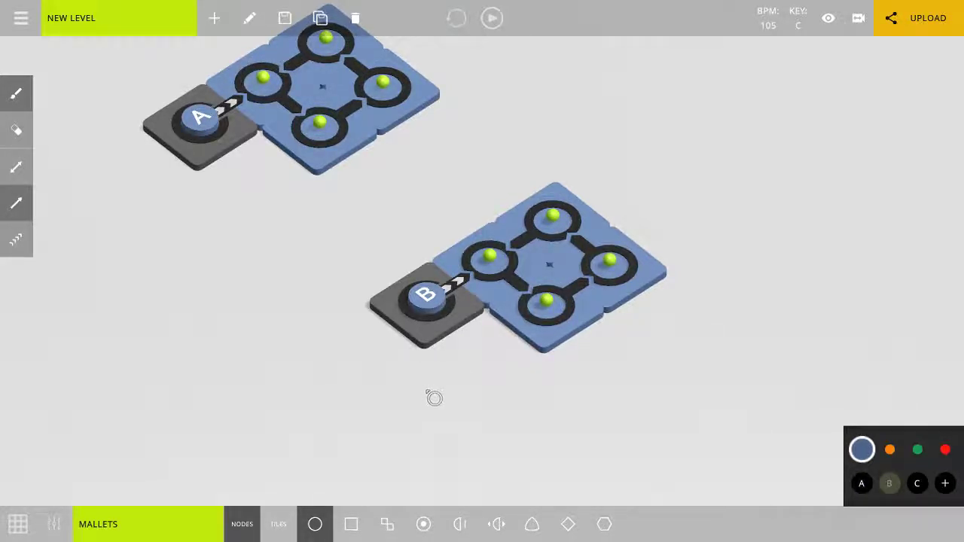
# Test the loops separately by playing the A loop alone and the B loop alone, stopping playback after each.
pyautogui.press('space')
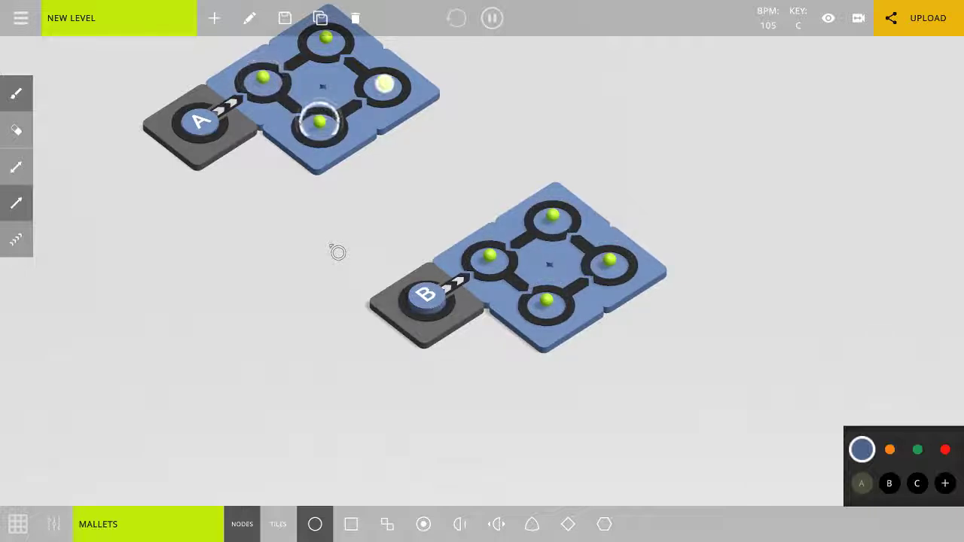
pyautogui.press('space')
pyautogui.moveTo(333, 247); pyautogui.dragTo(383, 308, button='middle')
pyautogui.scroll(-2, 381, 307)
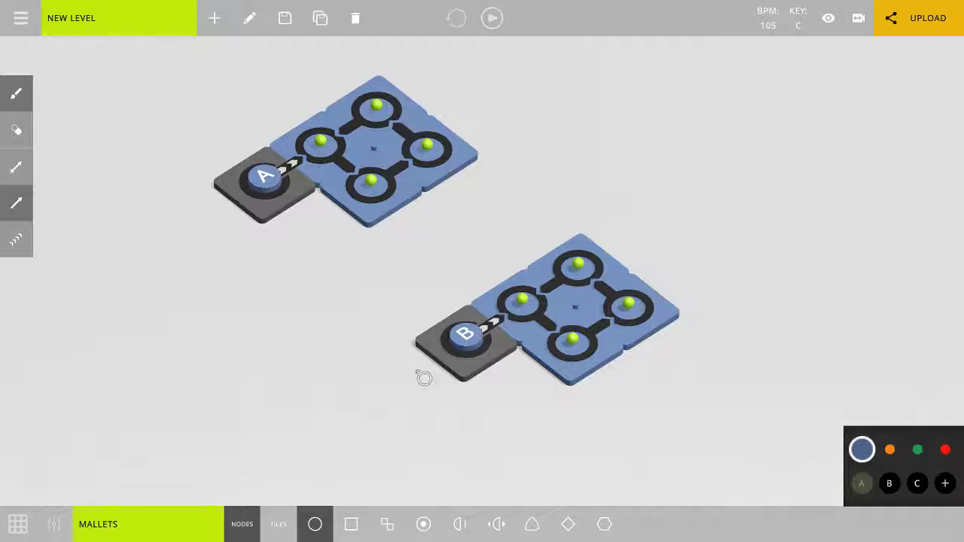
pyautogui.moveTo(424, 378); pyautogui.dragTo(357, 368, button='middle')
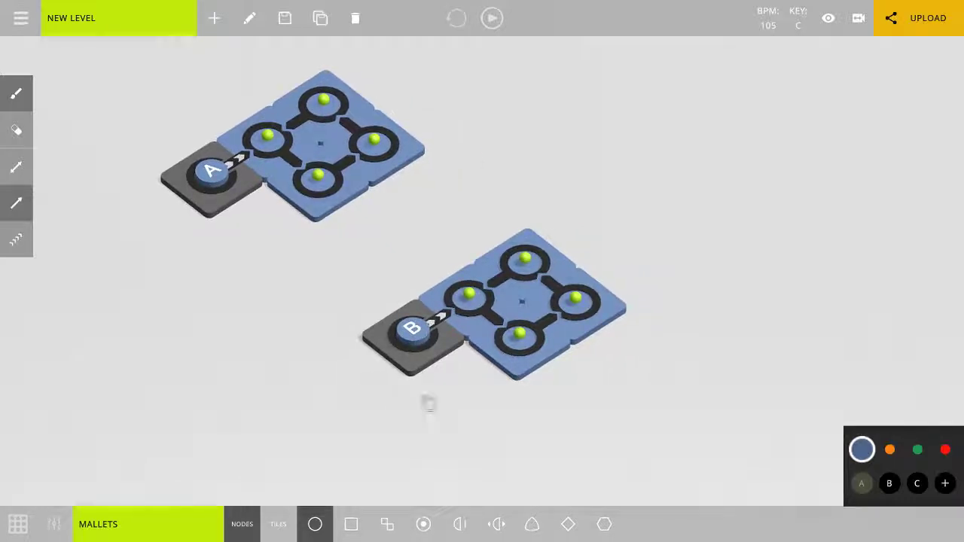
pyautogui.press('space')
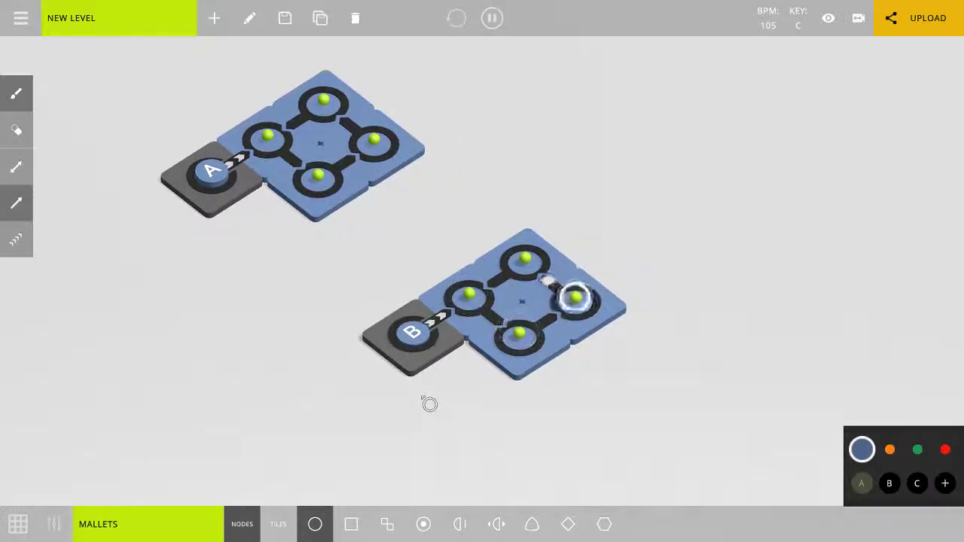
pyautogui.press('space')
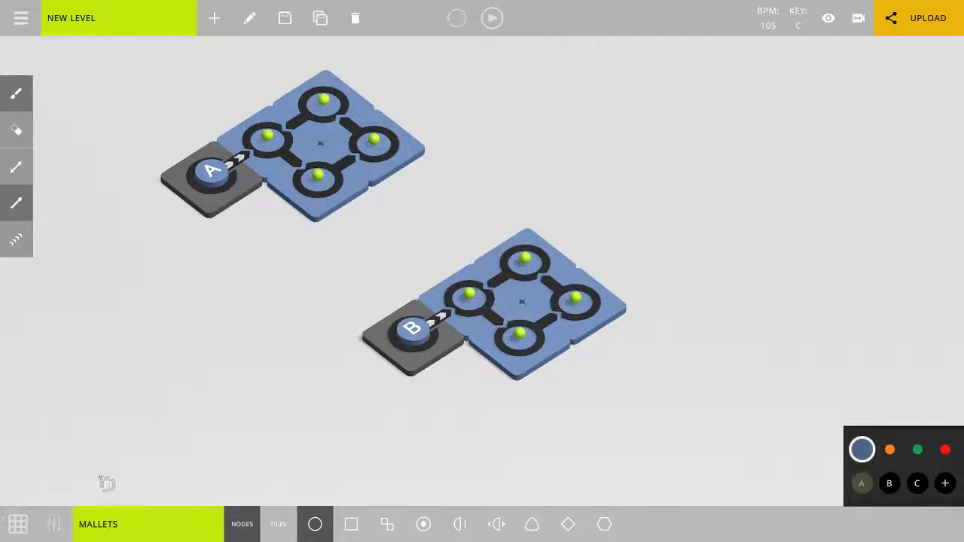
# Open the note sequencer, bring the second loop into view and select the B tile.
pyautogui.click(19, 524)
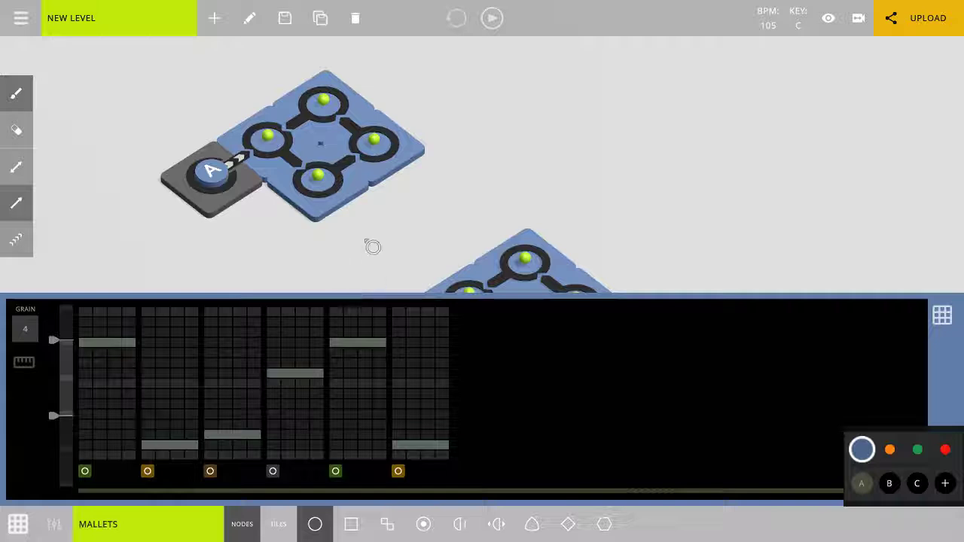
pyautogui.moveTo(373, 247); pyautogui.dragTo(376, 155)
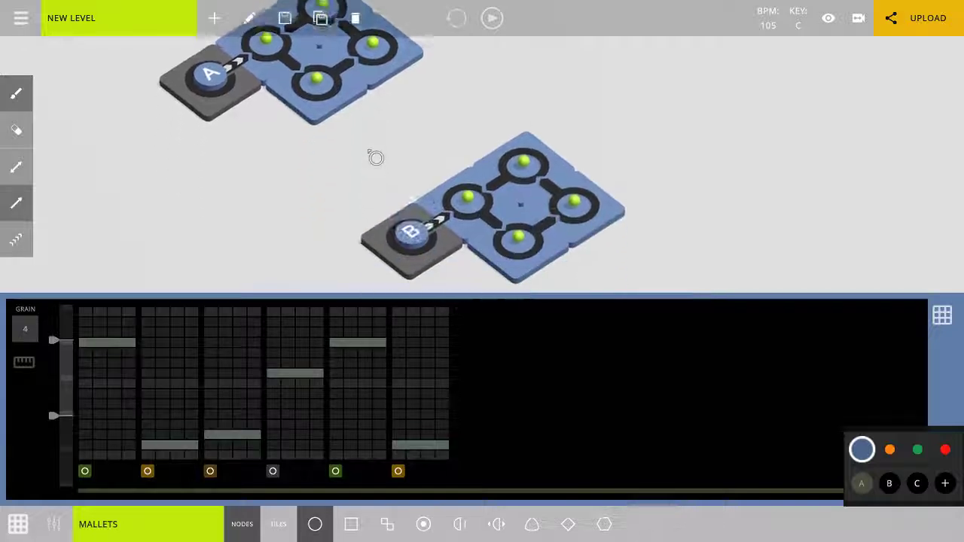
pyautogui.click(411, 228)
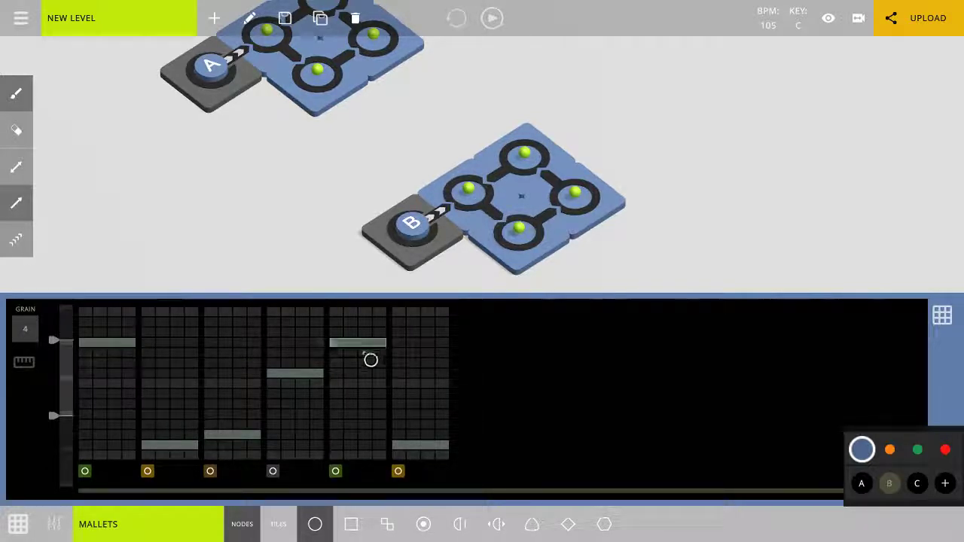
# Redraw the notes of the B loop's first node as a descending pattern with a two-step opening note, and turn on the sequencer's keyboard option.
pyautogui.click(366, 342)
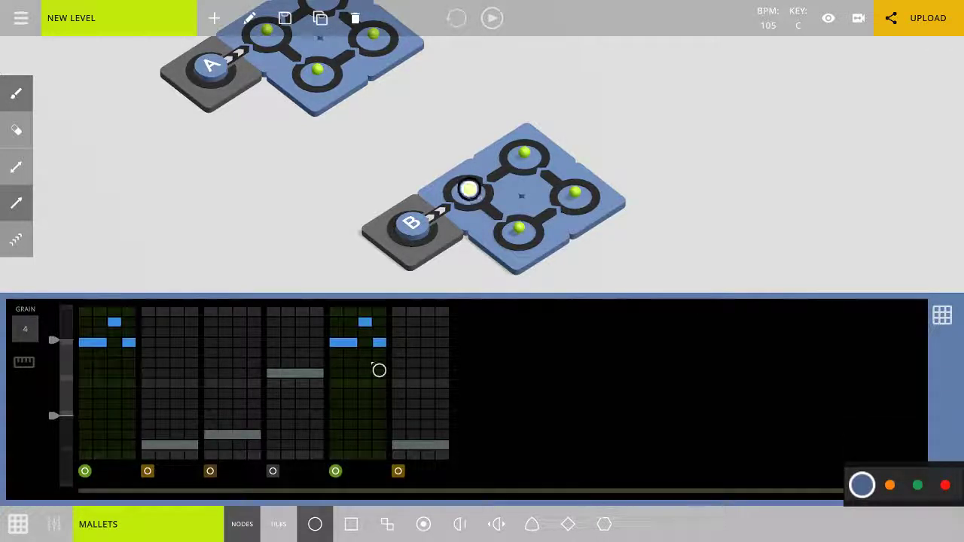
pyautogui.click(346, 382)
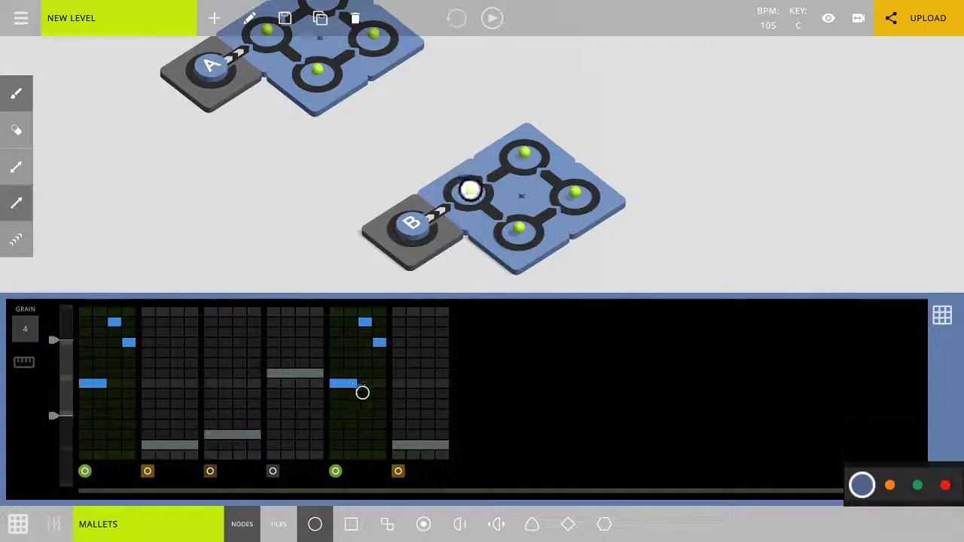
pyautogui.click(366, 386)
pyautogui.click(367, 406)
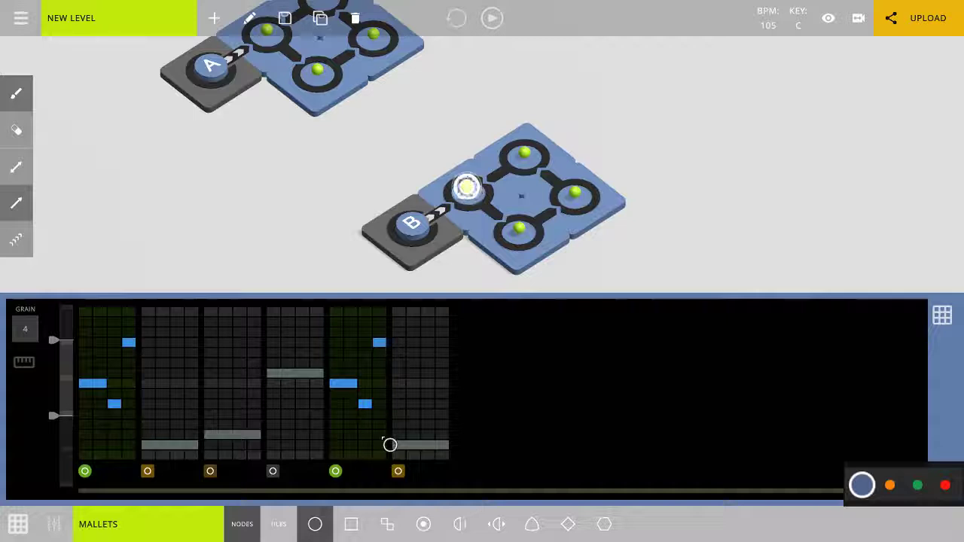
pyautogui.click(382, 416)
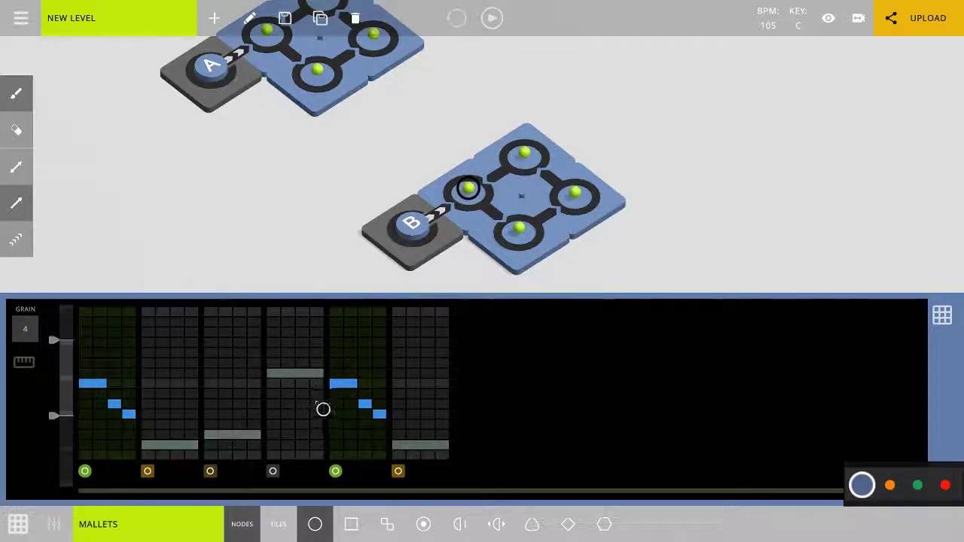
pyautogui.click(414, 446)
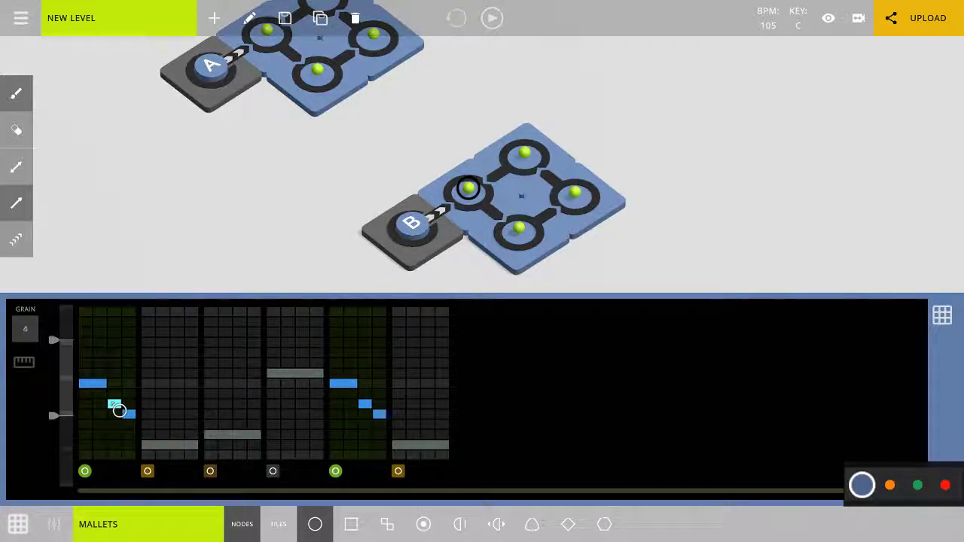
pyautogui.click(29, 372)
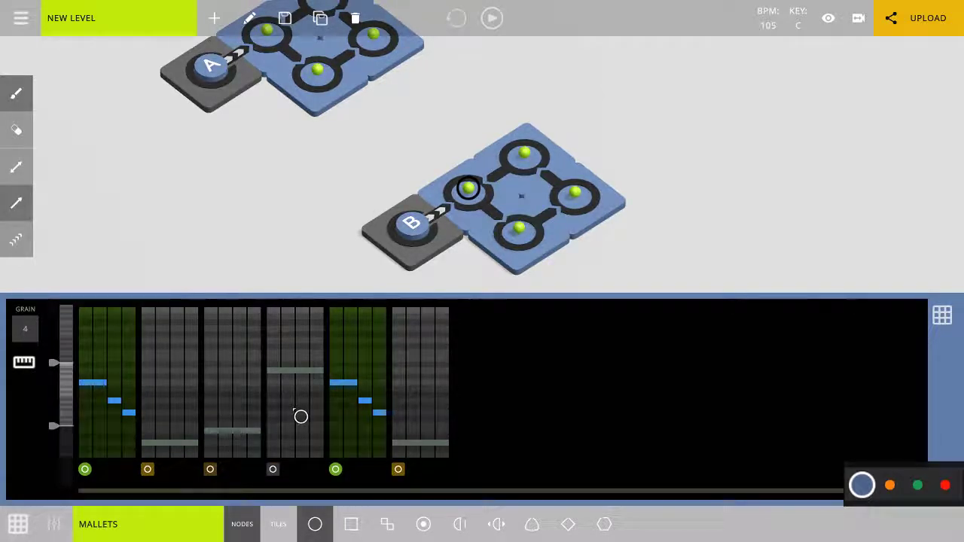
# Turn off the sequencer's keyboard option, select the B tile and close the sequencer.
pyautogui.click(30, 372)
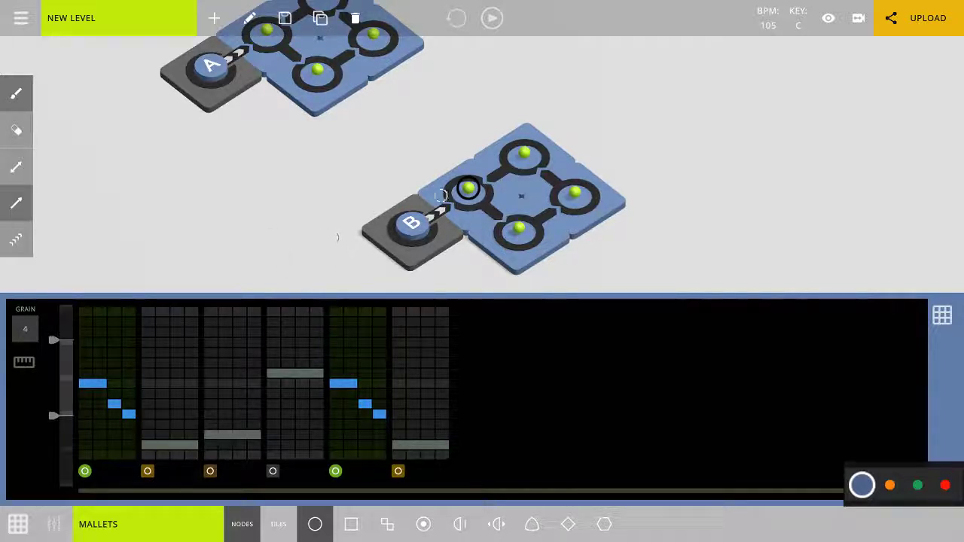
pyautogui.click(425, 237)
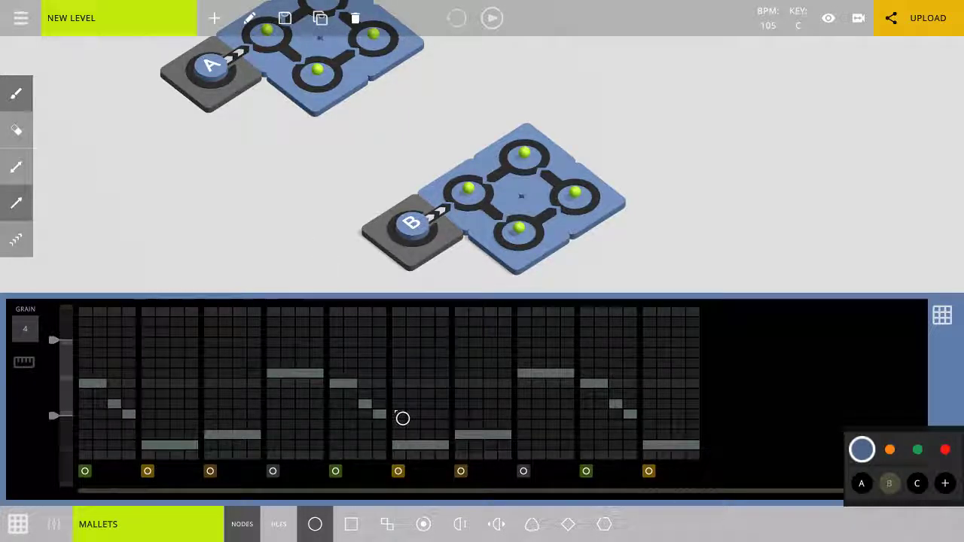
pyautogui.click(18, 524)
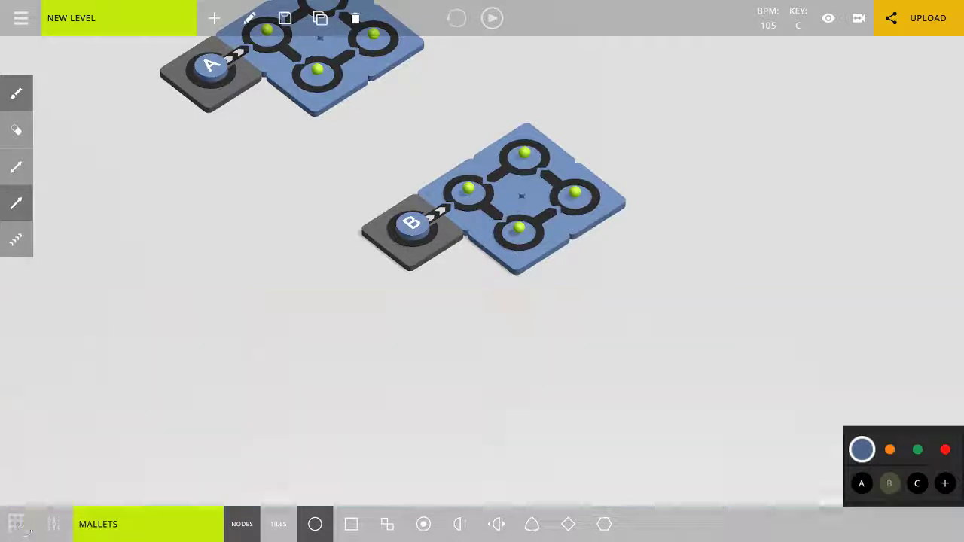
# Play the A loop and the B loop in turn to hear their notes, and stop playback.
pyautogui.click(226, 149)
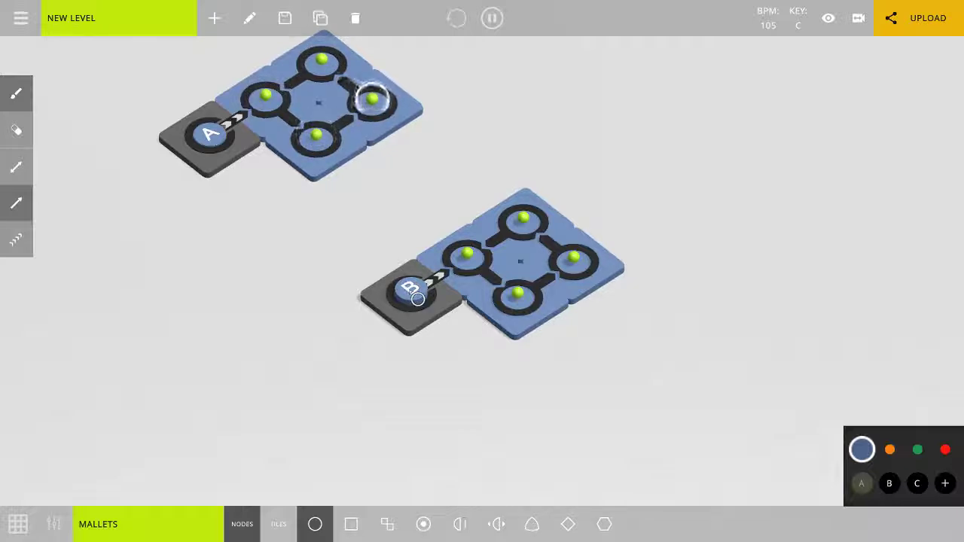
pyautogui.click(416, 296)
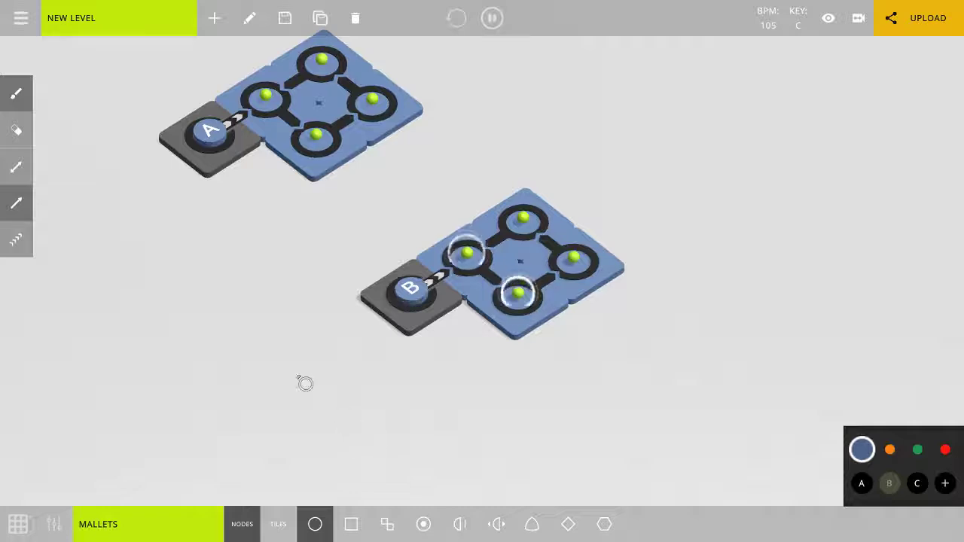
pyautogui.moveTo(275, 335); pyautogui.dragTo(306, 383)
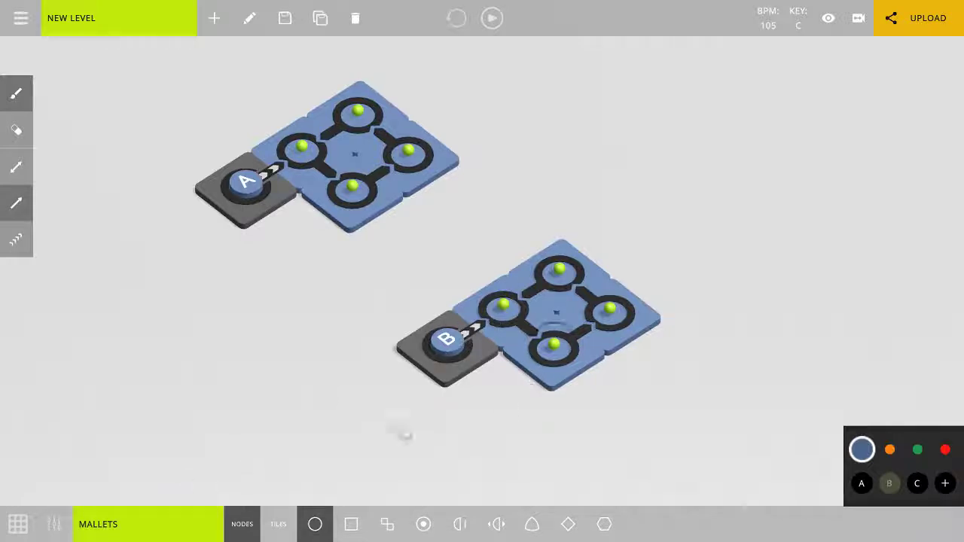
# Switch the instrument to DEFAULT and audition it by playing the A loop and the B loop.
pyautogui.click(167, 522)
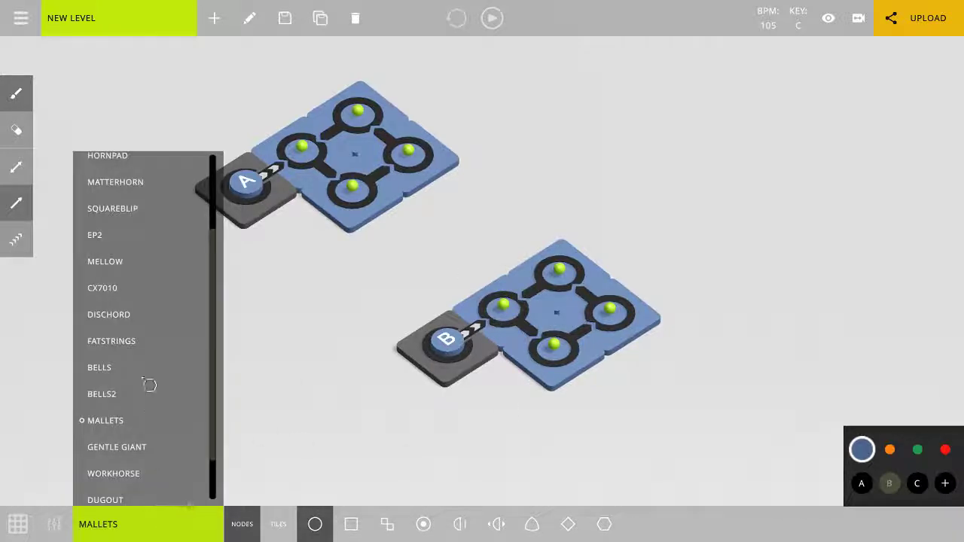
pyautogui.scroll(1, 149, 385)
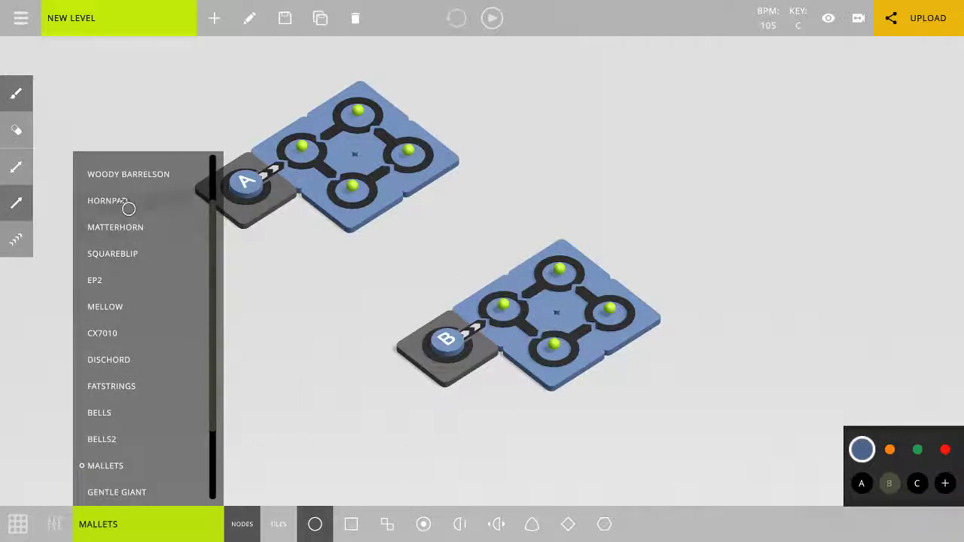
pyautogui.scroll(2, 127, 209)
pyautogui.click(109, 166)
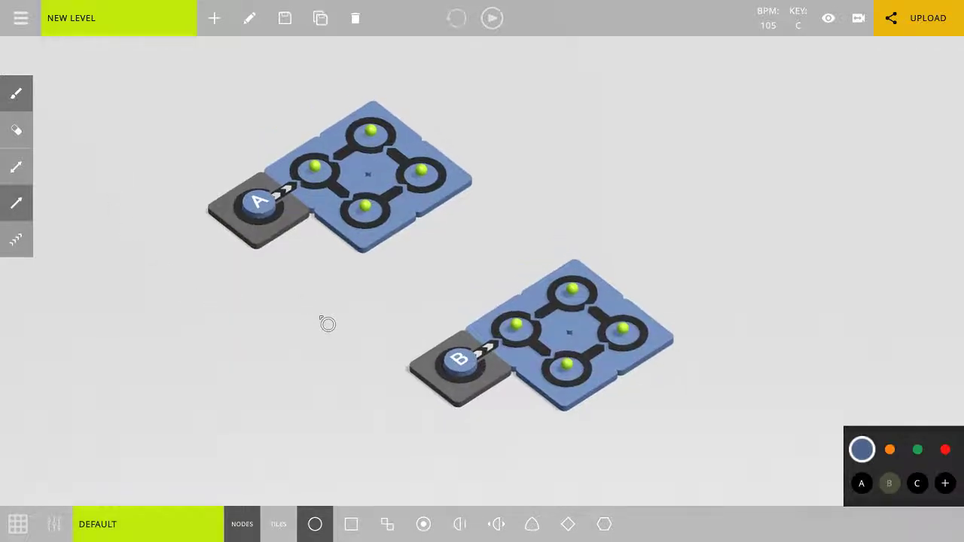
pyautogui.press('a')
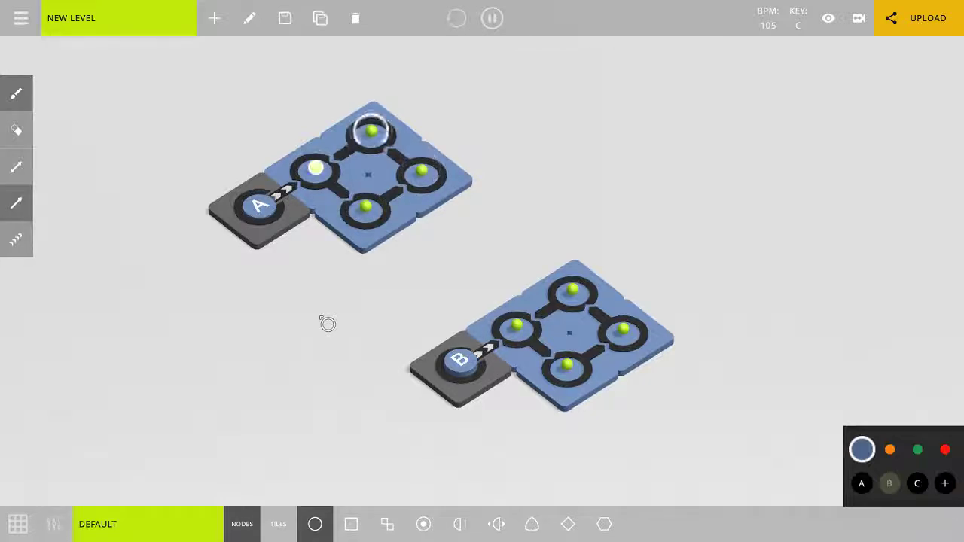
pyautogui.press('b')
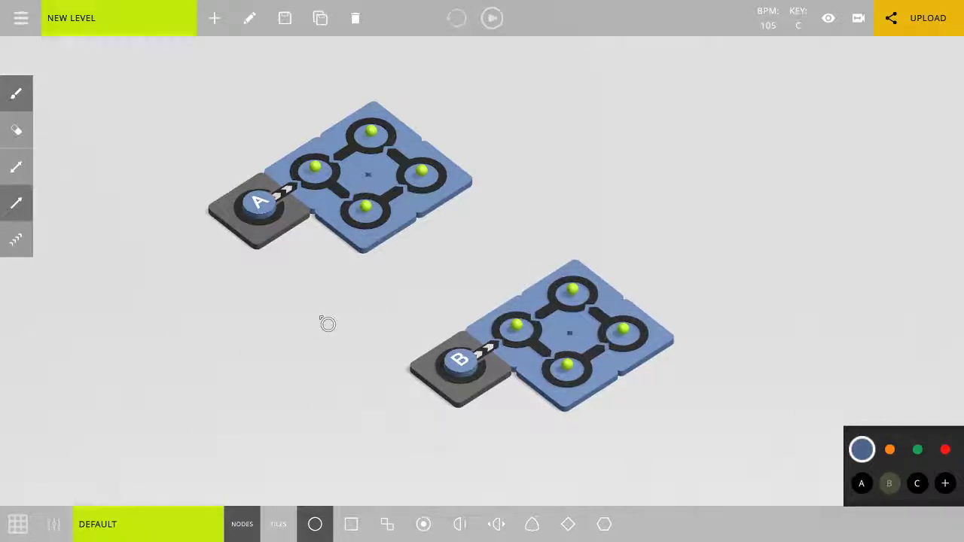
# Switch the instrument to GENTLE GIANT, play the A loop and the B loop, and stop playback.
pyautogui.click(159, 527)
pyautogui.scroll(-1, 136, 368)
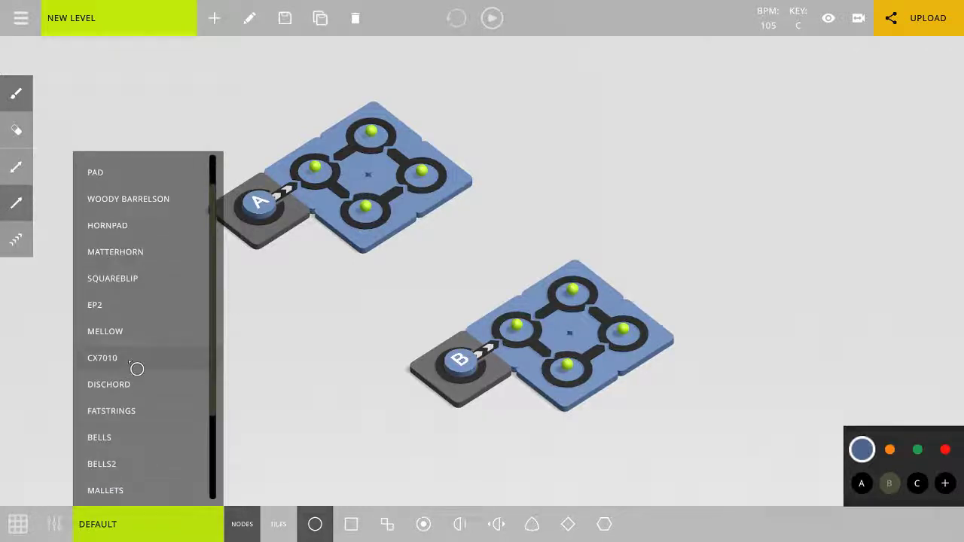
pyautogui.scroll(-4, 137, 373)
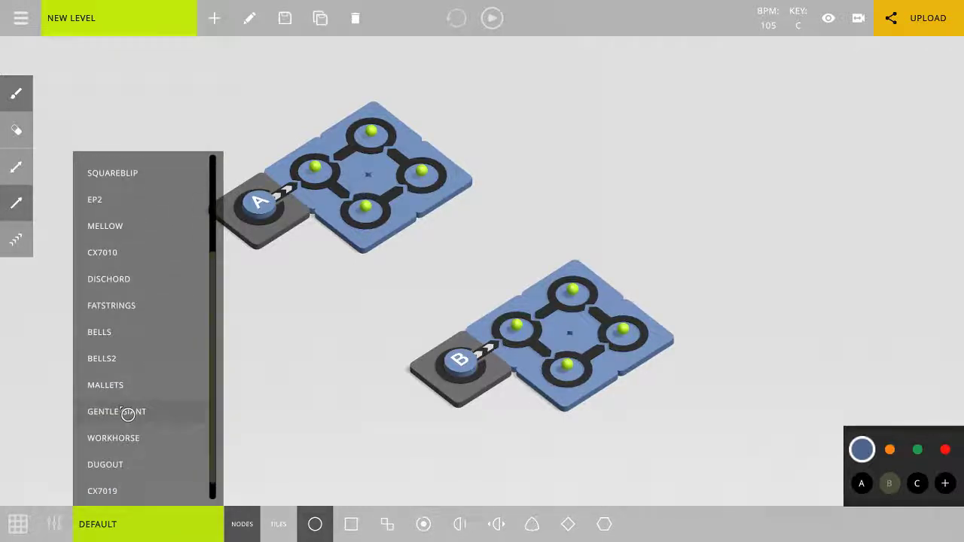
pyautogui.click(128, 412)
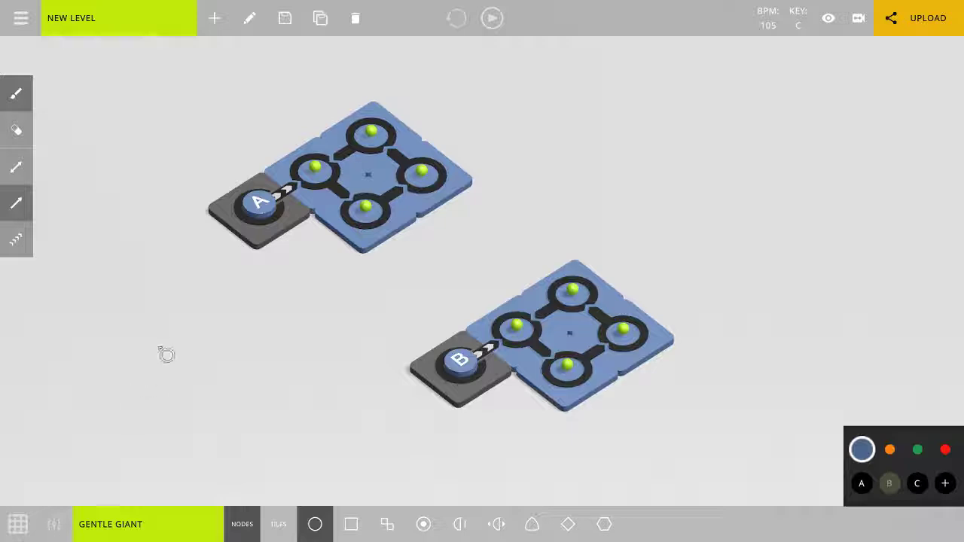
pyautogui.press('a')
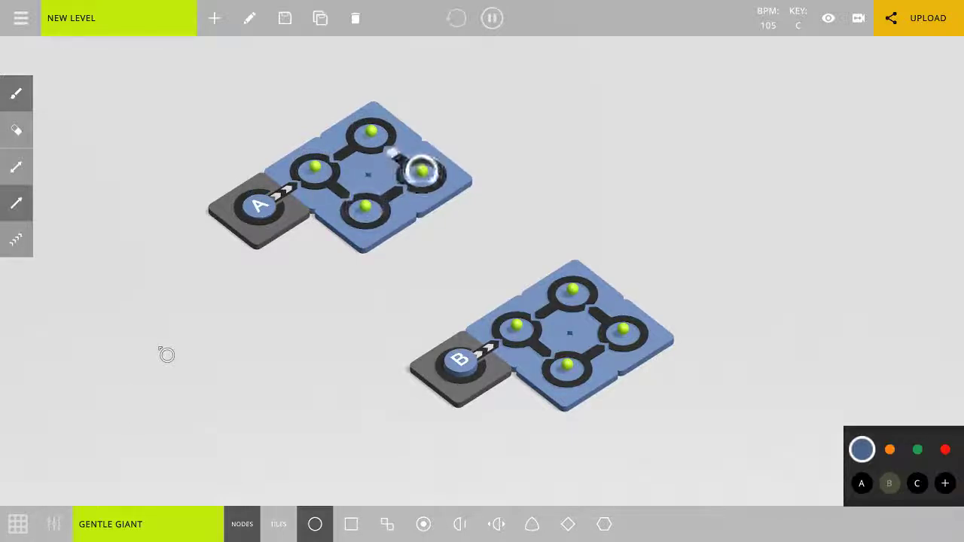
pyautogui.press('b')
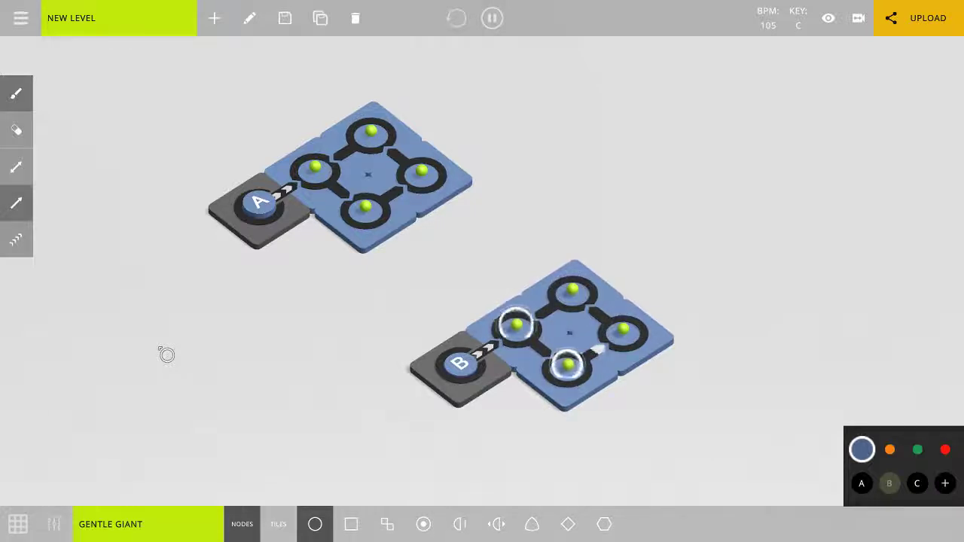
pyautogui.press('b')
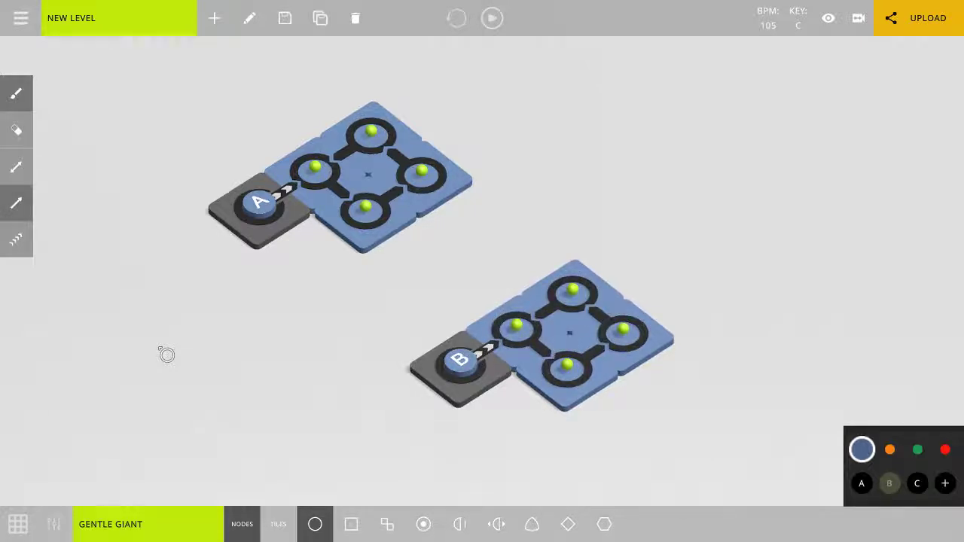
# Switch the instrument to MELLOW, play the A loop and the B loop, and stop playback.
pyautogui.click(105, 527)
pyautogui.scroll(-1, 159, 430)
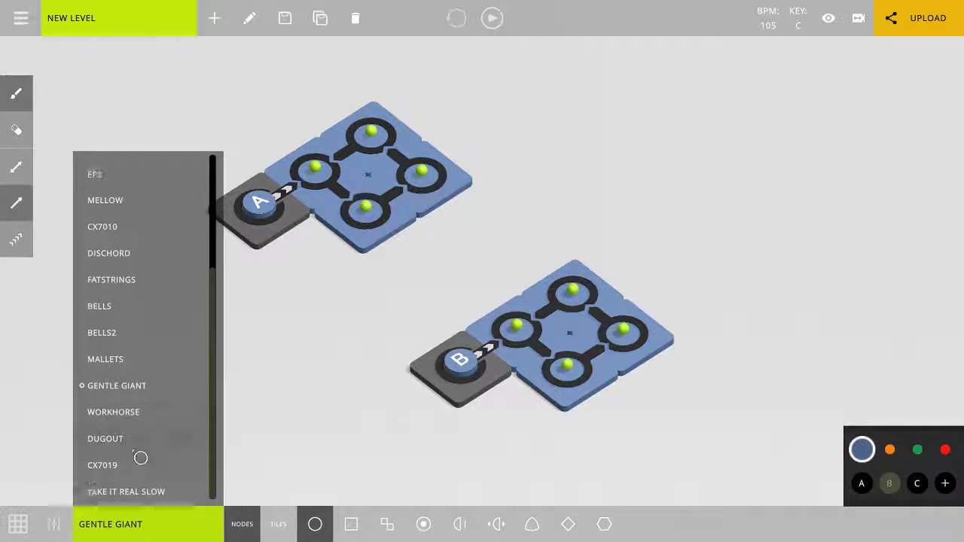
pyautogui.scroll(4, 131, 361)
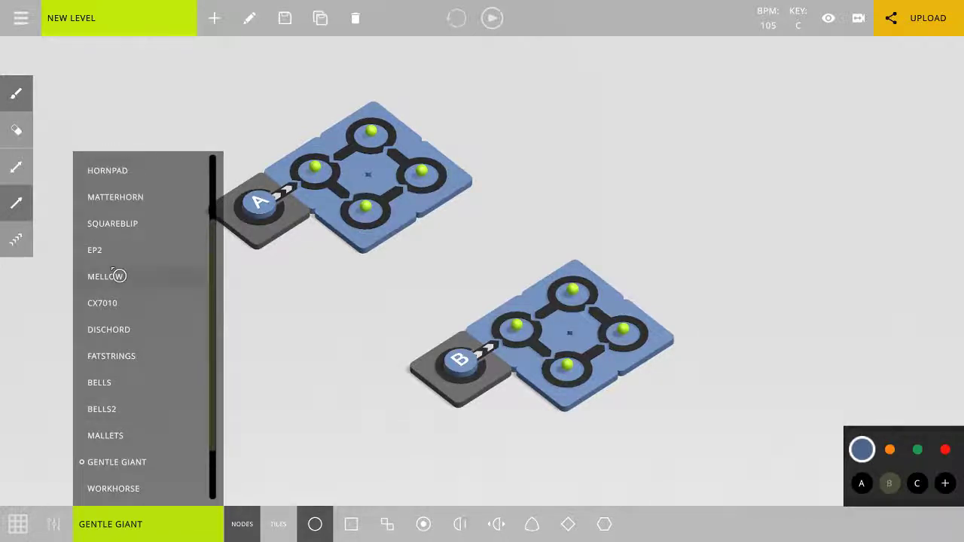
pyautogui.click(114, 279)
pyautogui.press('a')
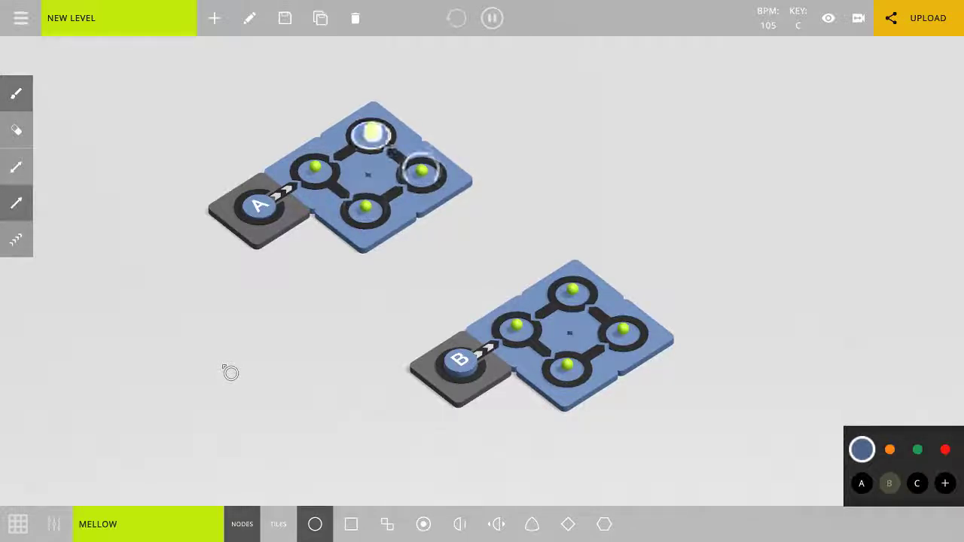
pyautogui.press('b')
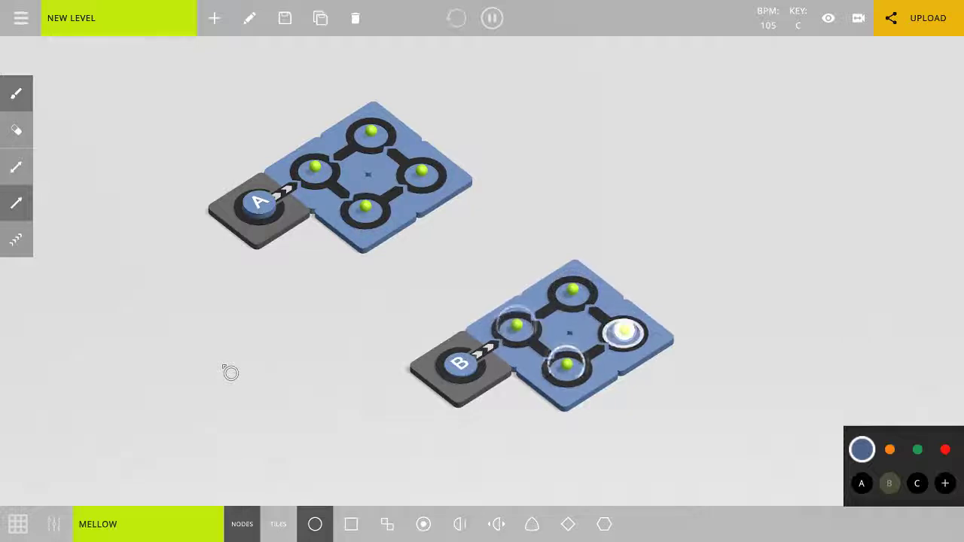
pyautogui.press('space')
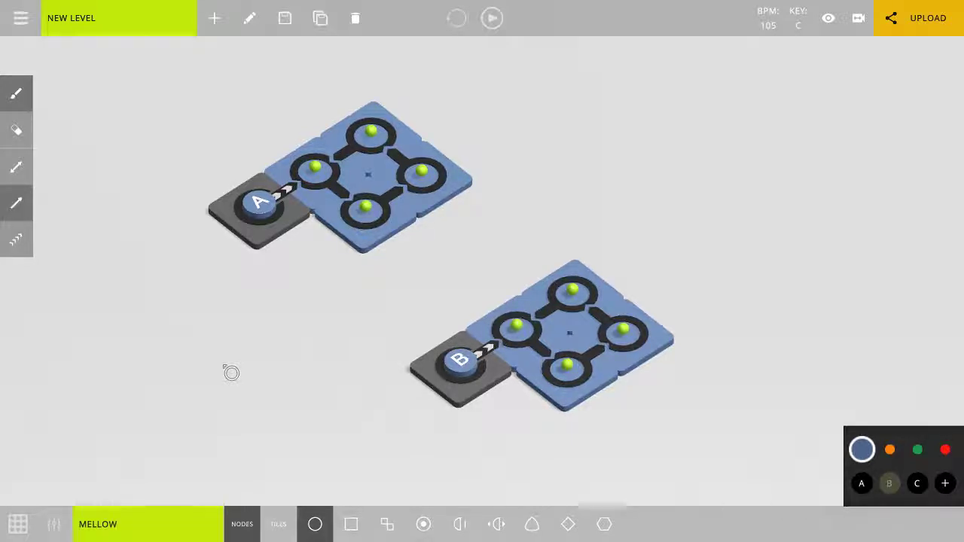
pyautogui.moveTo(265, 299); pyautogui.dragTo(258, 327)
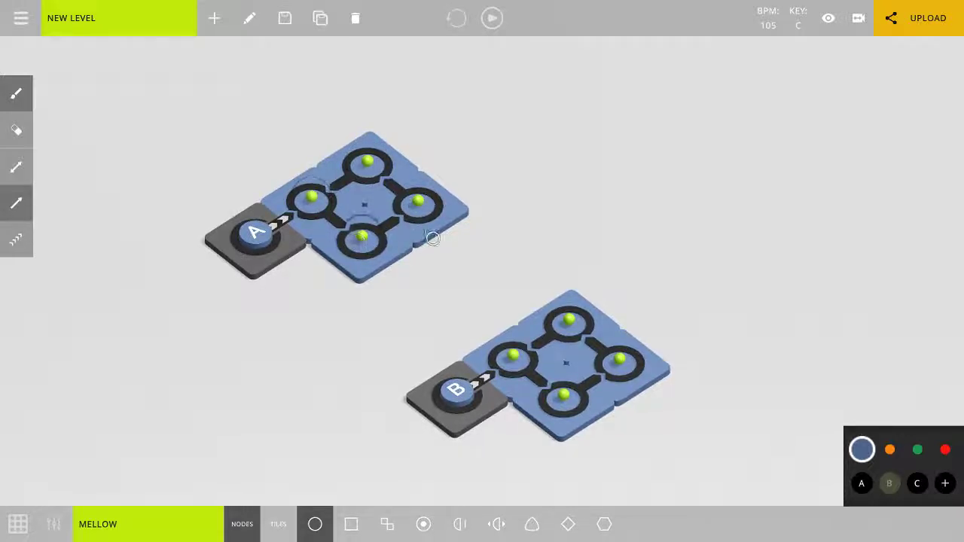
pyautogui.moveTo(447, 313); pyautogui.dragTo(420, 254)
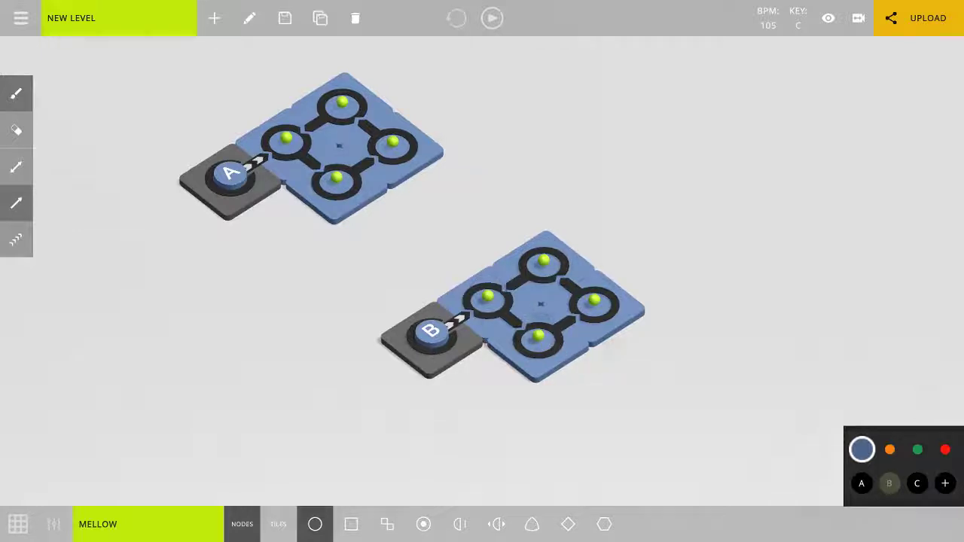
pyautogui.moveTo(639, 363); pyautogui.dragTo(698, 399, button='middle')
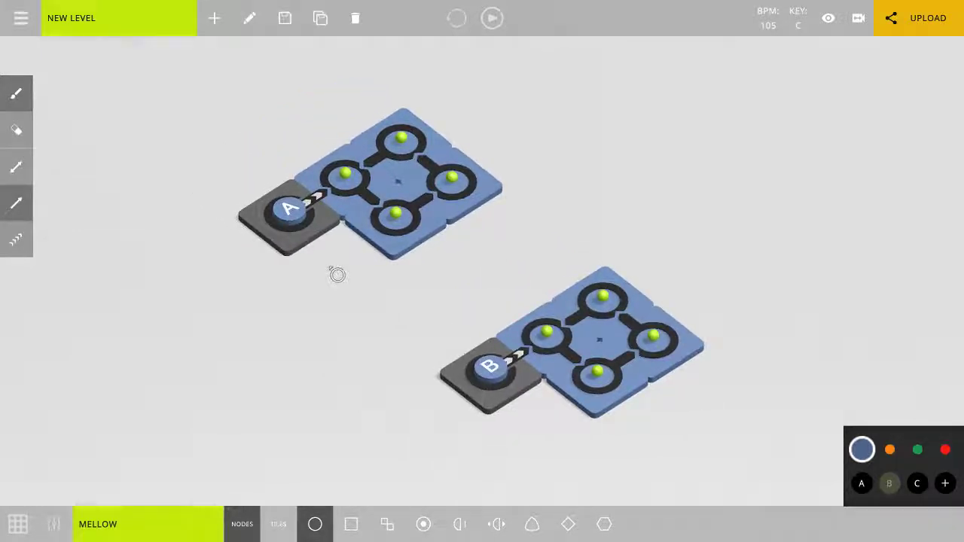
pyautogui.moveTo(324, 265); pyautogui.dragTo(317, 312, button='middle')
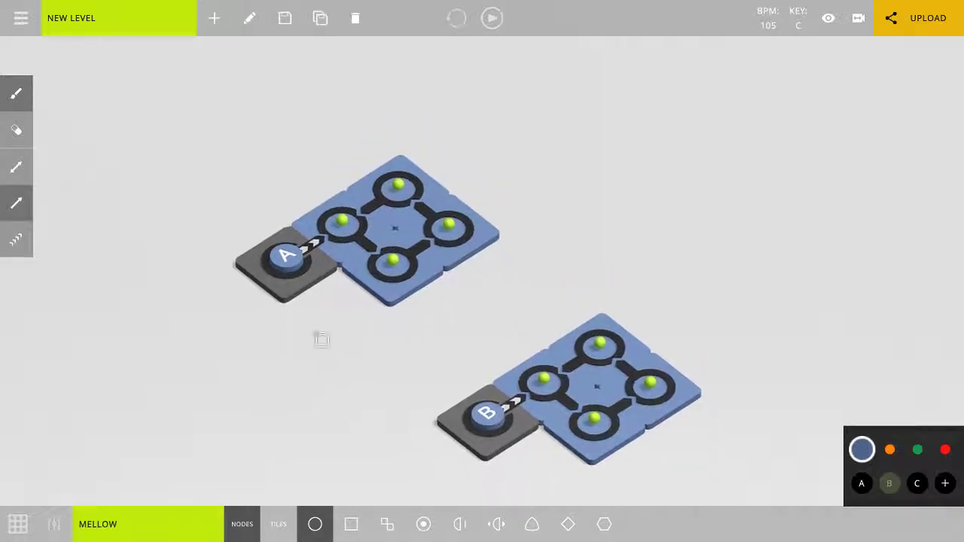
# Add a count tile to the A loop and position it directly behind the loop's rear node.
pyautogui.click(280, 525)
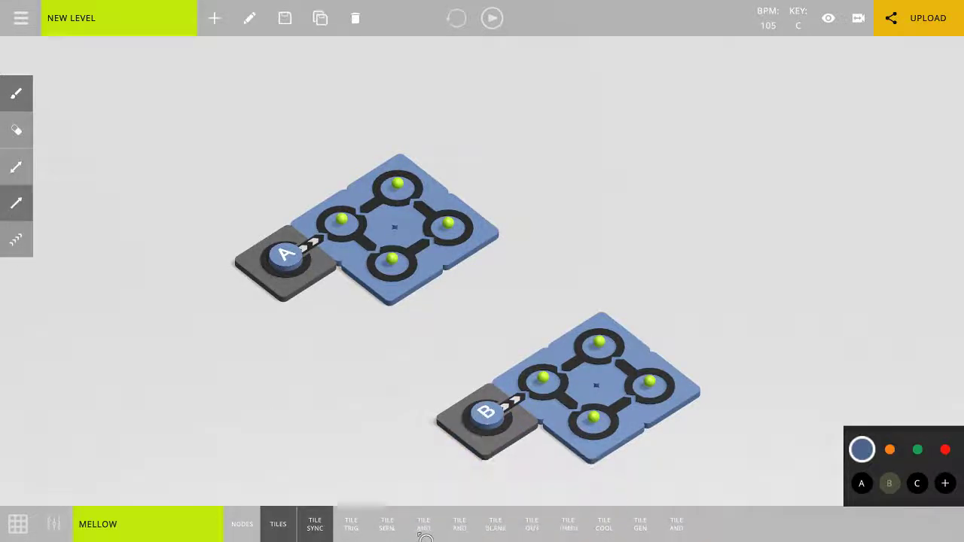
pyautogui.click(423, 525)
pyautogui.click(343, 276)
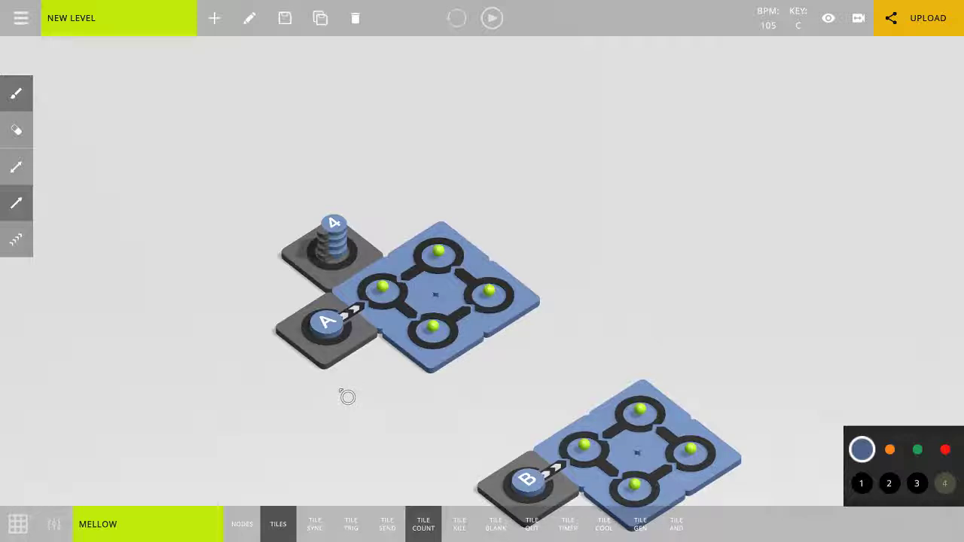
pyautogui.moveTo(333, 276); pyautogui.dragTo(391, 241)
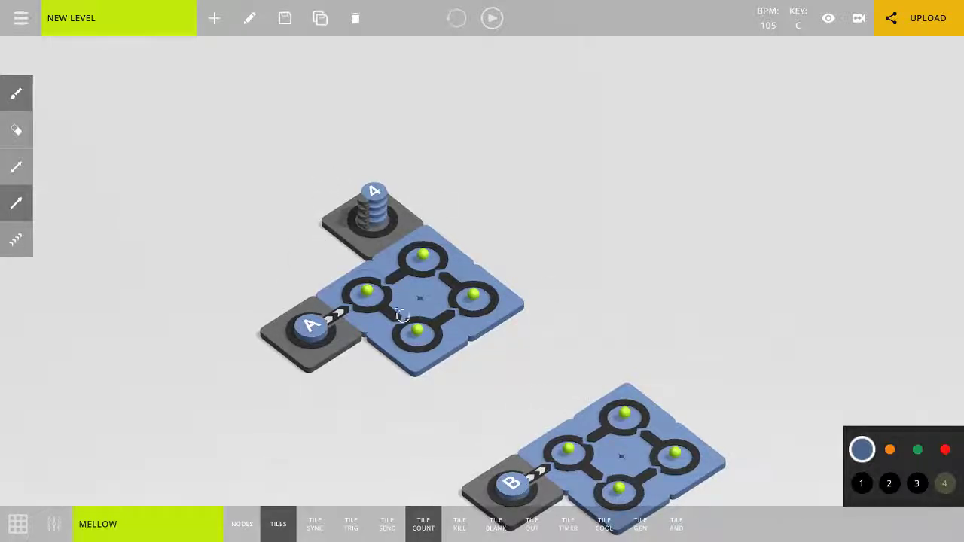
# Set the count tile to 3 and connect the A loop's rear node to it.
pyautogui.click(916, 482)
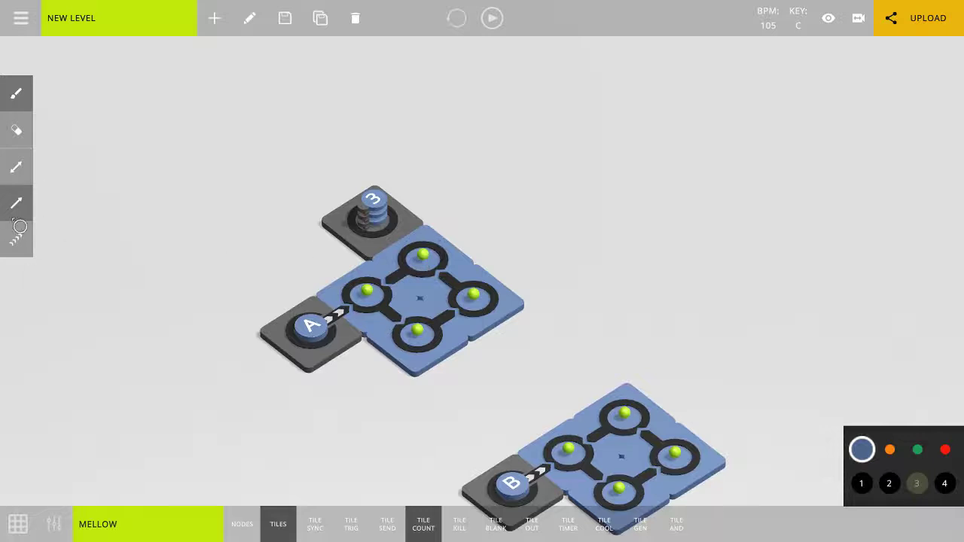
pyautogui.click(422, 259)
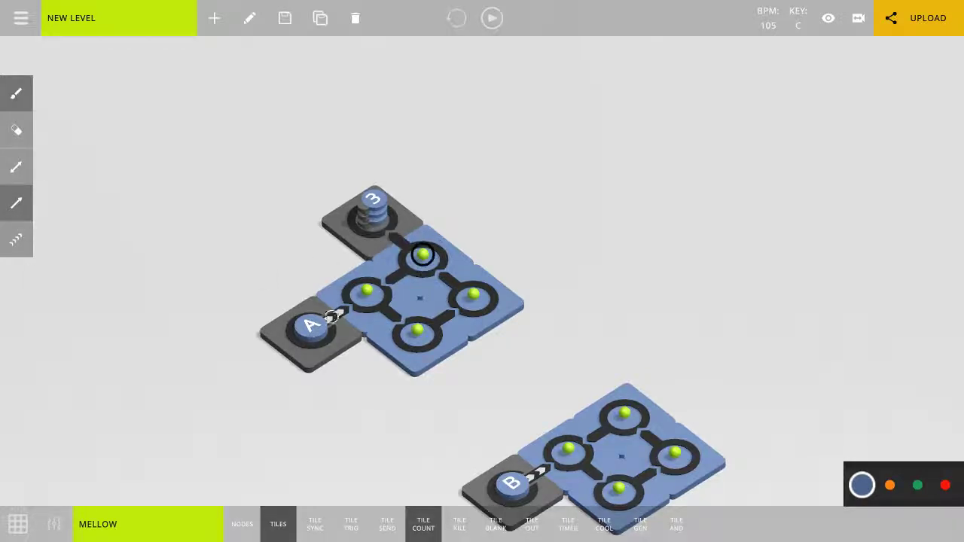
pyautogui.moveTo(331, 318); pyautogui.dragTo(304, 228, button='middle')
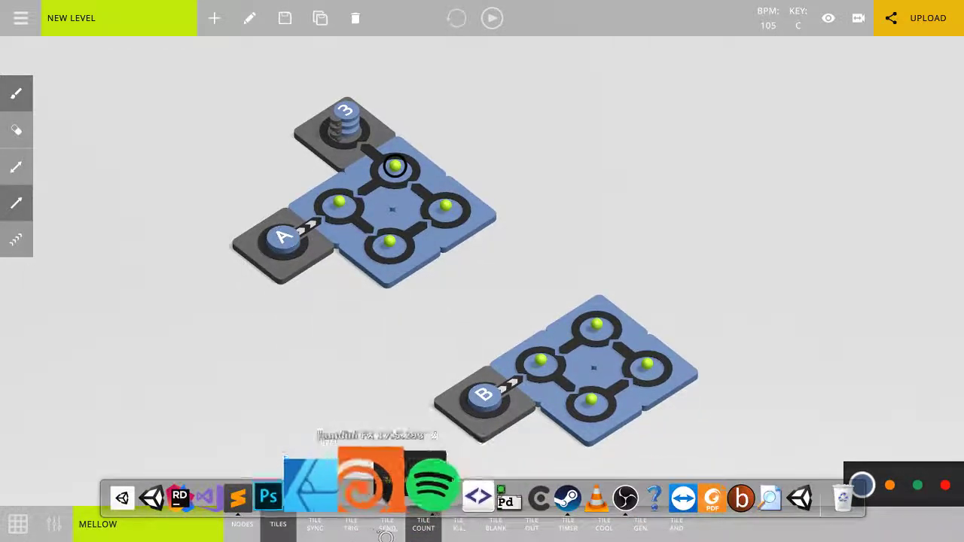
pyautogui.click(353, 527)
pyautogui.moveTo(364, 332); pyautogui.dragTo(385, 396, button='middle')
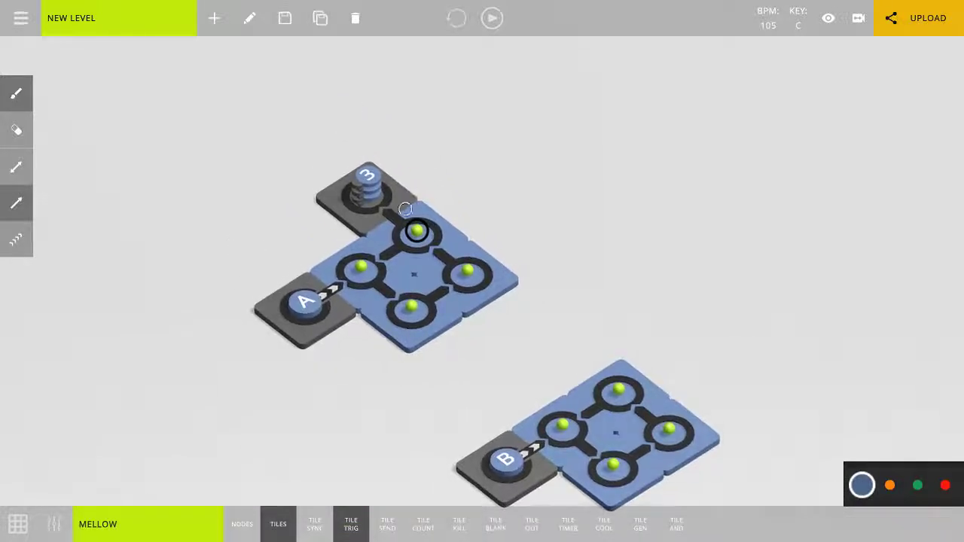
pyautogui.moveTo(405, 208); pyautogui.dragTo(328, 167)
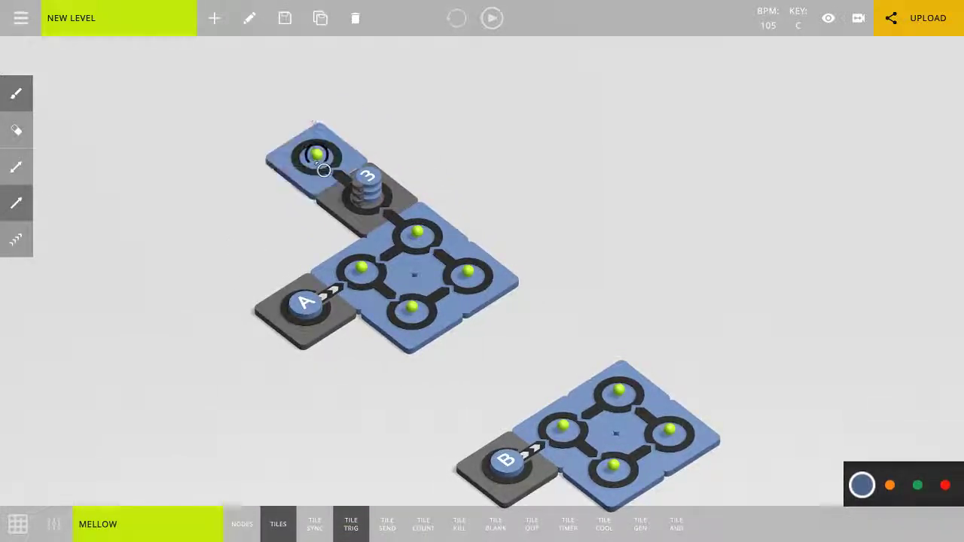
pyautogui.rightClick(320, 174)
pyautogui.rightClick(310, 198)
pyautogui.rightClick(310, 194)
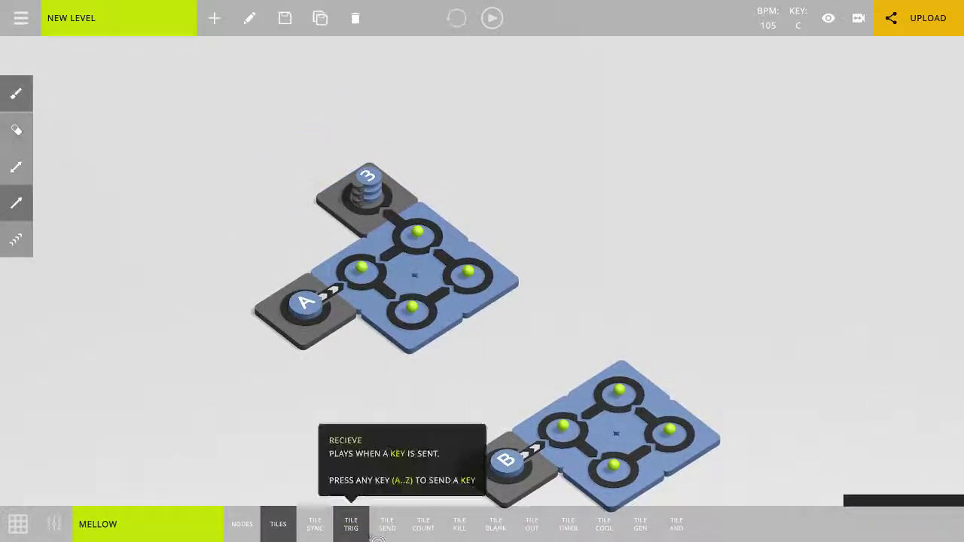
# Place a send tile directly behind the count tile of the A loop.
pyautogui.click(388, 525)
pyautogui.click(303, 181)
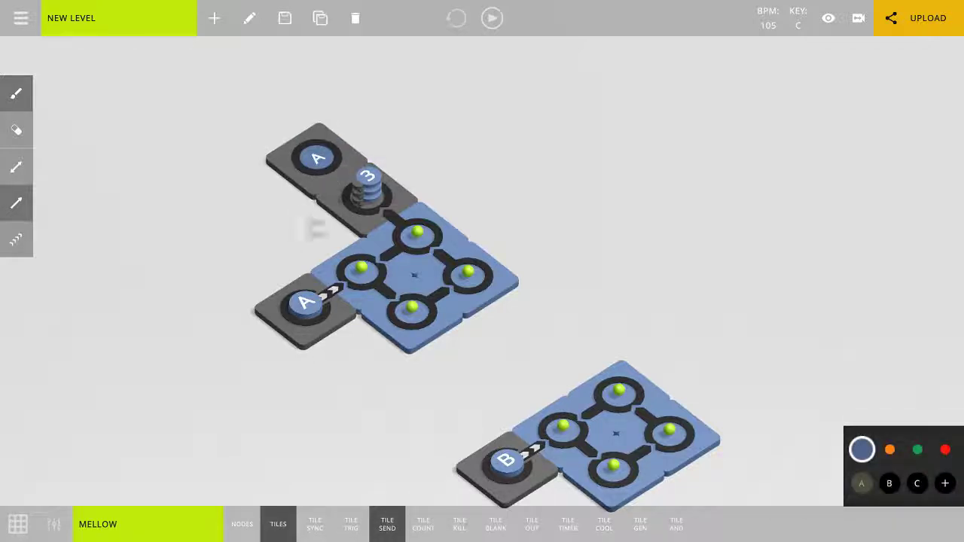
pyautogui.scroll(3, 278, 213)
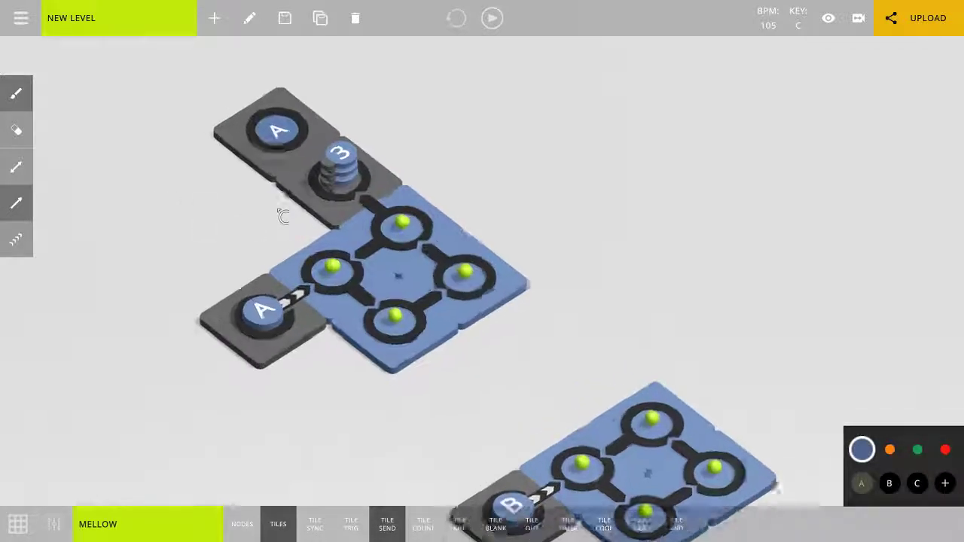
pyautogui.scroll(-2, 459, 326)
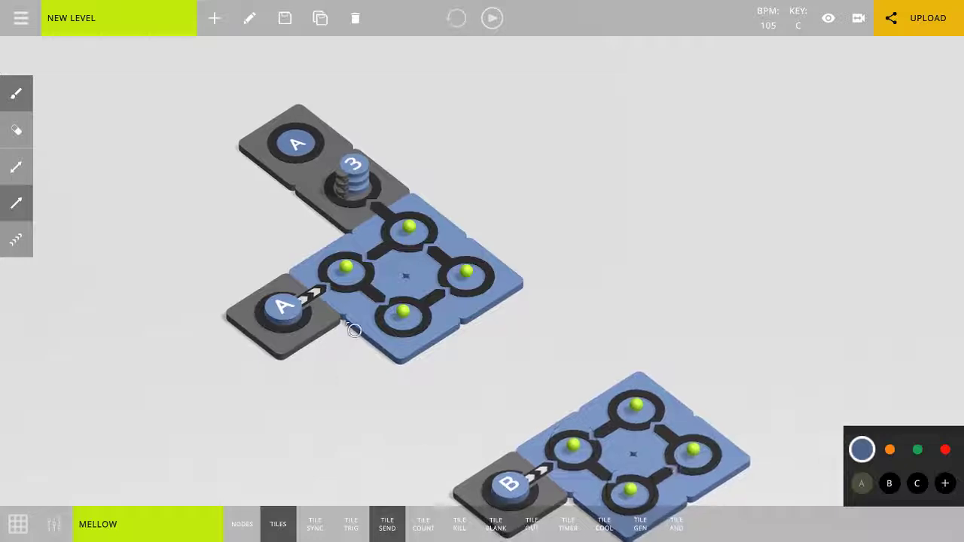
pyautogui.click(287, 237)
pyautogui.click(287, 236)
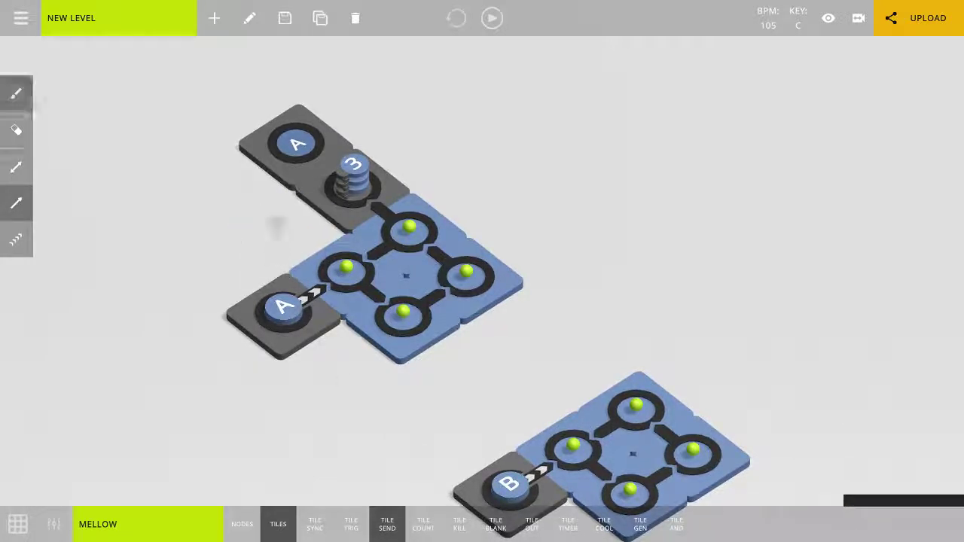
pyautogui.click(286, 235)
pyautogui.click(287, 235)
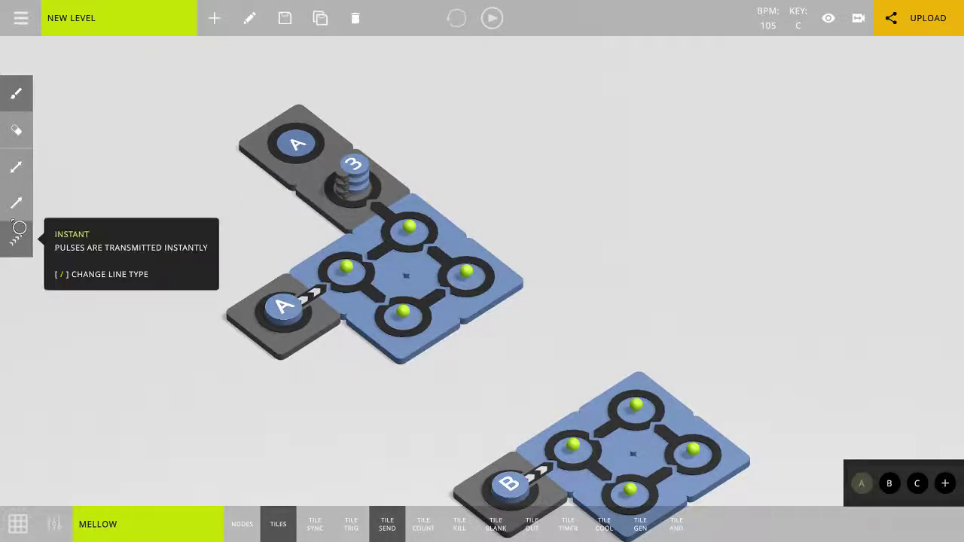
# Connect the count tile to the send tile behind it and make the connection instant.
pyautogui.click(15, 241)
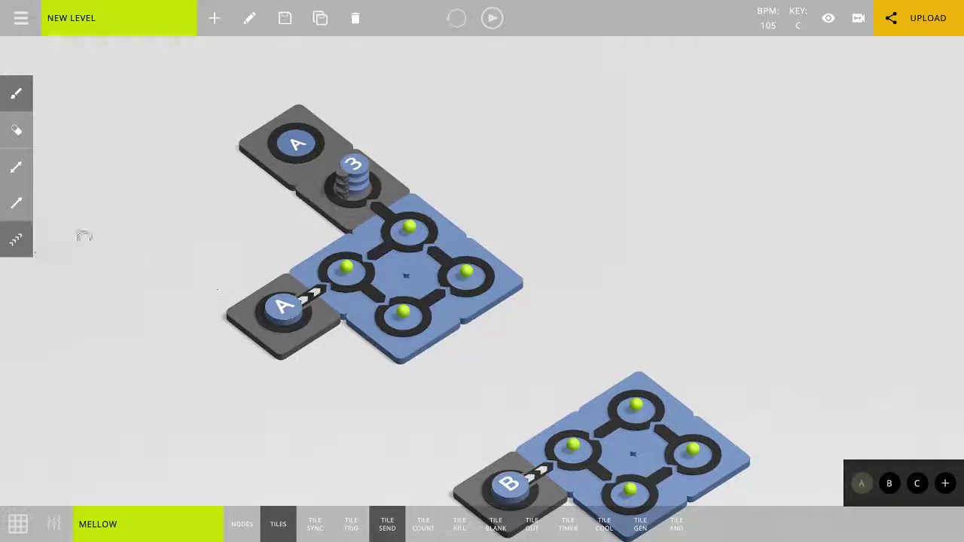
pyautogui.click(21, 208)
pyautogui.moveTo(338, 196); pyautogui.dragTo(299, 168)
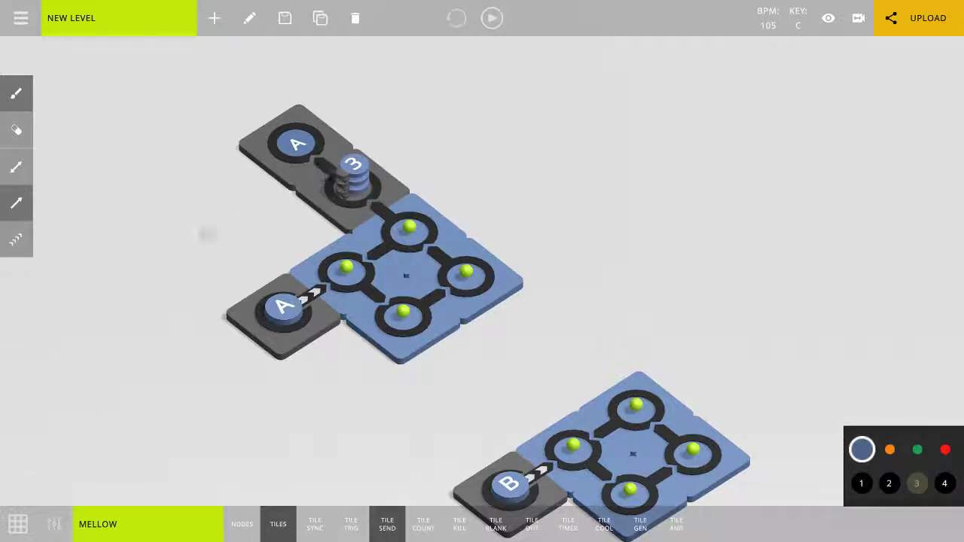
pyautogui.click(28, 242)
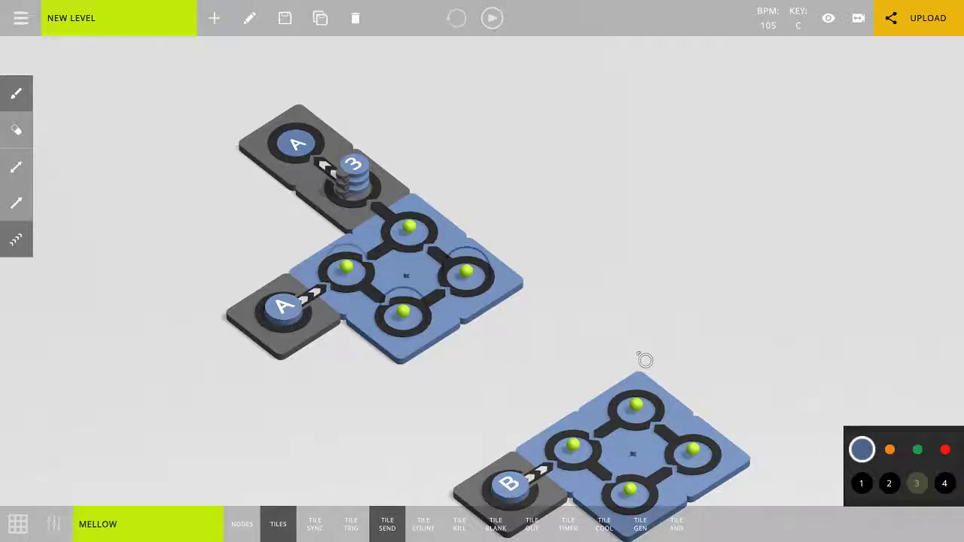
# Set the send tile behind the count tile to key B, play the level, and stop playback.
pyautogui.click(310, 161)
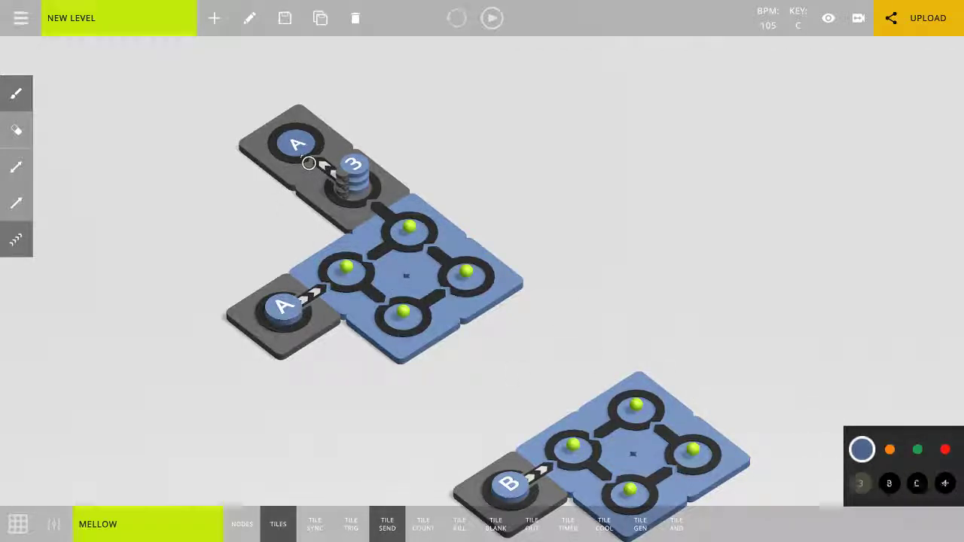
pyautogui.click(889, 483)
pyautogui.moveTo(709, 325); pyautogui.dragTo(648, 151)
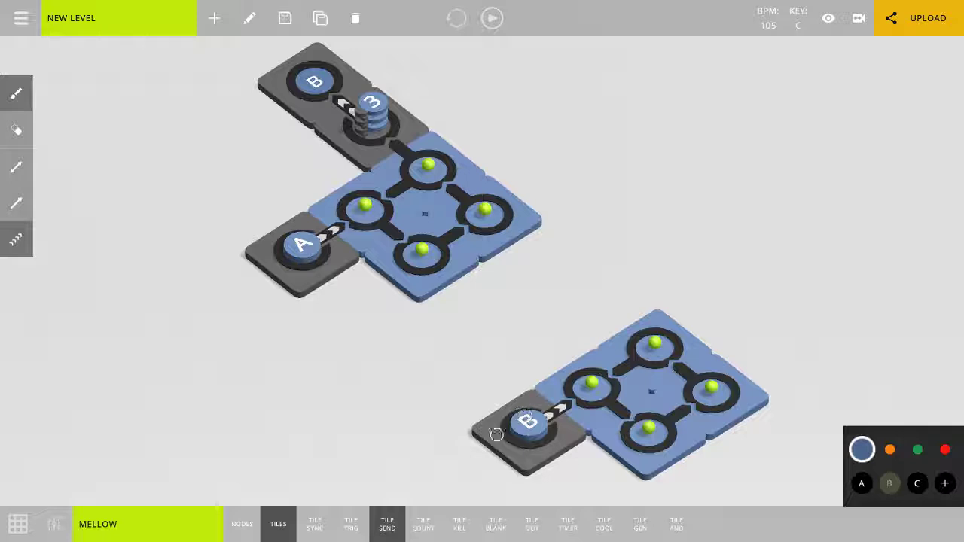
pyautogui.press('space')
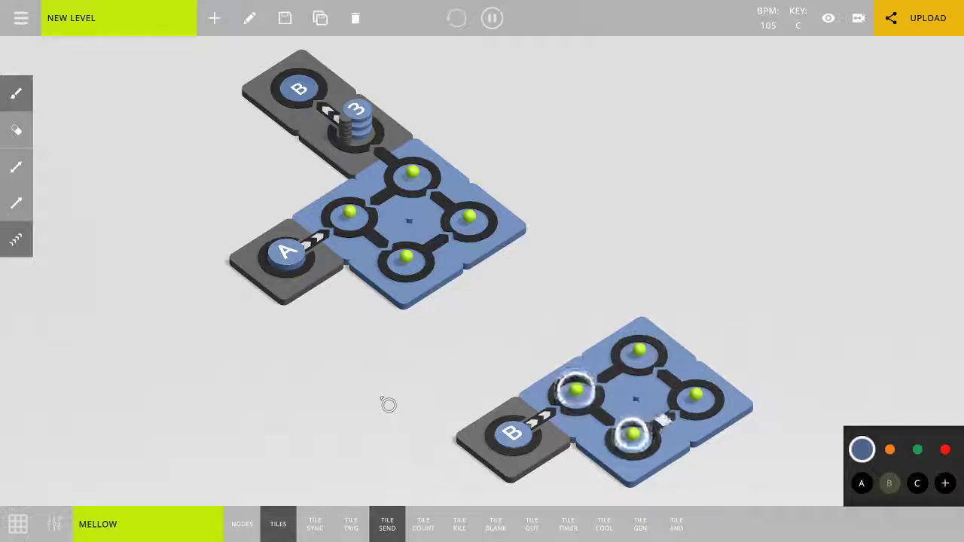
pyautogui.press('space')
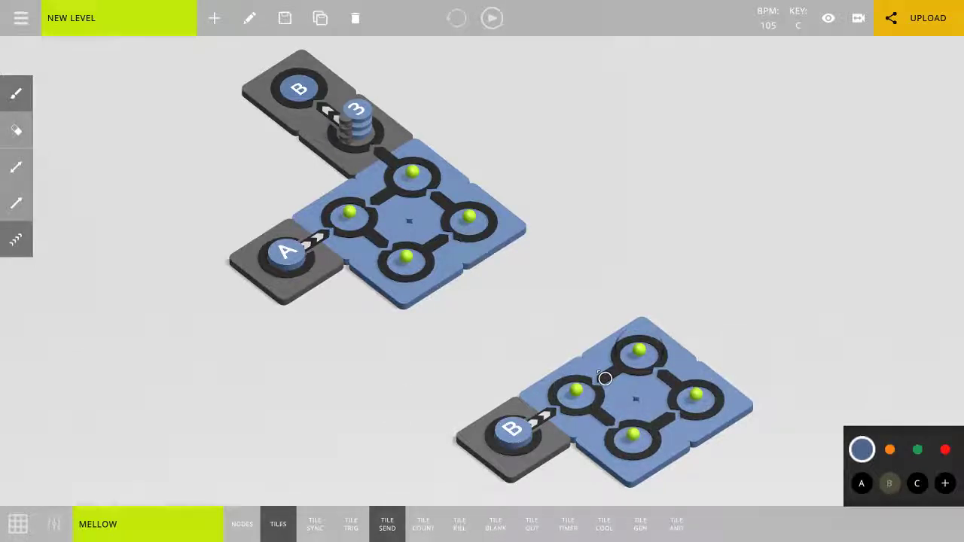
# Place a send tile with key A behind the B loop's rear node and link the node to it with an instant connection.
pyautogui.moveTo(453, 414); pyautogui.dragTo(401, 415, button='middle')
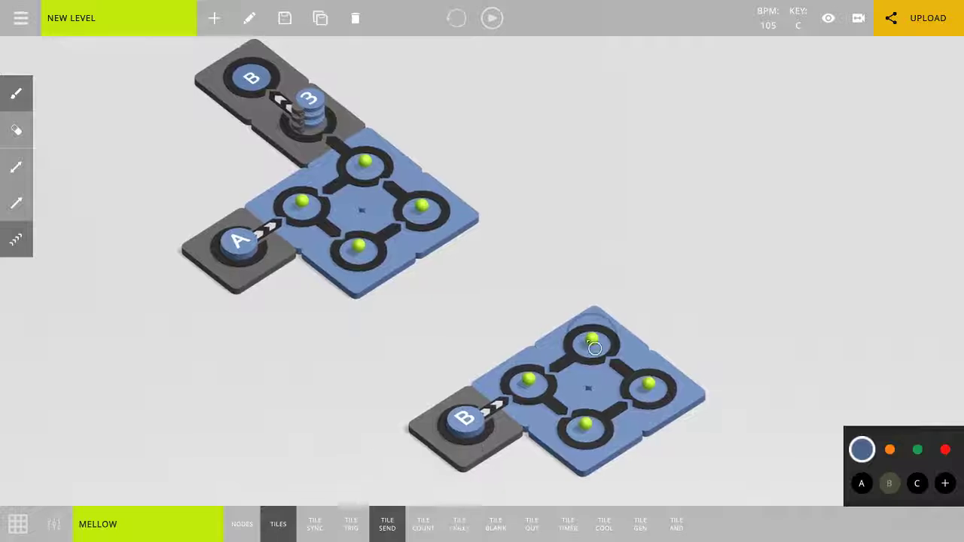
pyautogui.moveTo(592, 340); pyautogui.dragTo(666, 318)
pyautogui.rightClick(664, 322)
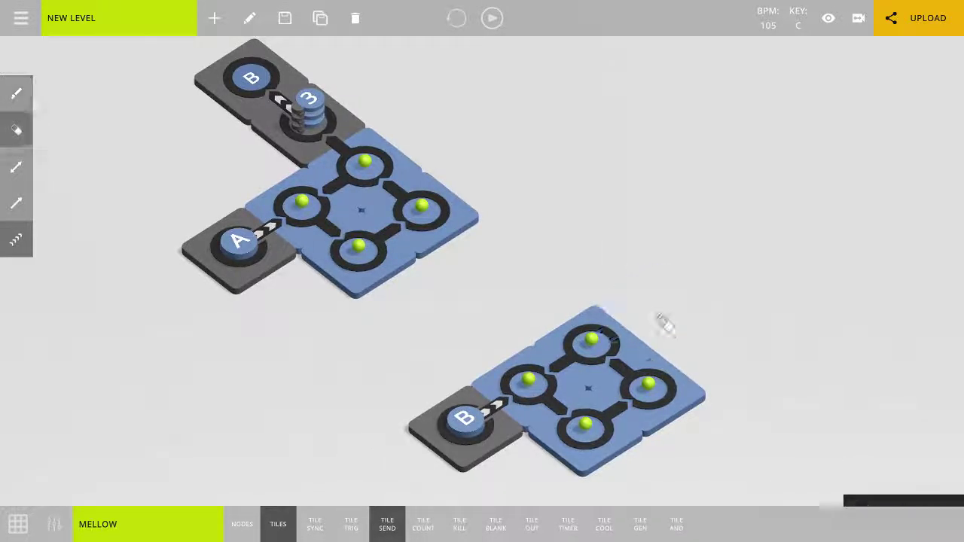
pyautogui.click(667, 320)
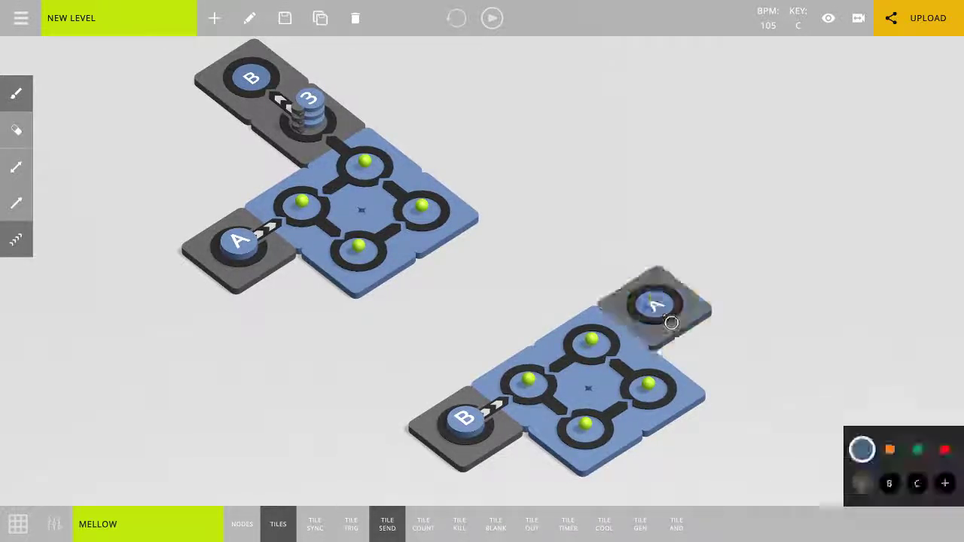
pyautogui.moveTo(592, 341); pyautogui.dragTo(654, 316)
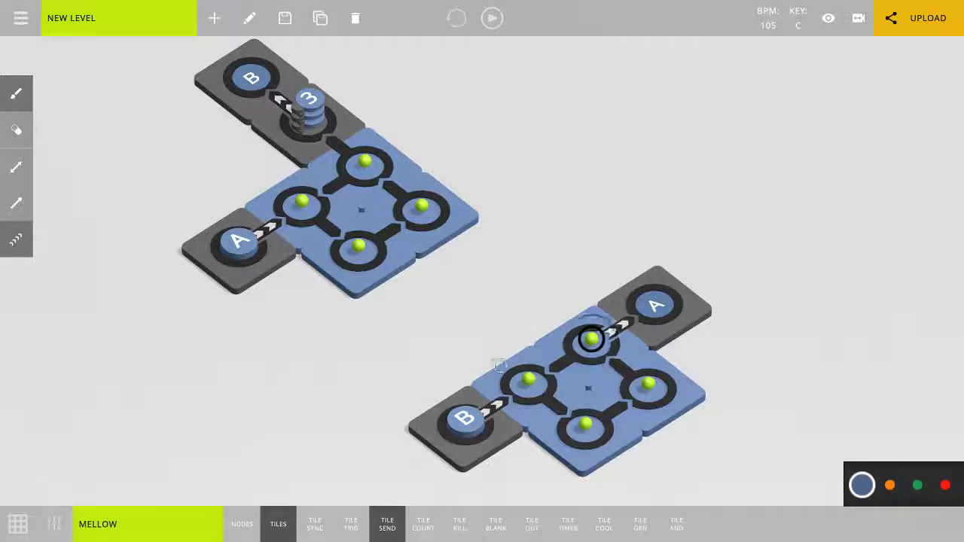
# Play the level with both loops triggering each other, and stop playback.
pyautogui.scroll(-3, 479, 346)
pyautogui.scroll(2, 469, 344)
pyautogui.scroll(1, 440, 336)
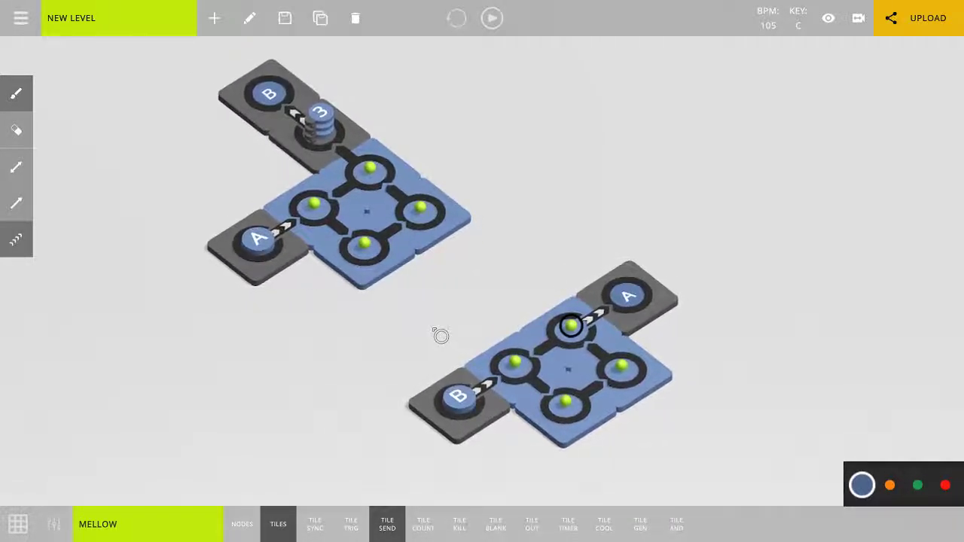
pyautogui.press('space')
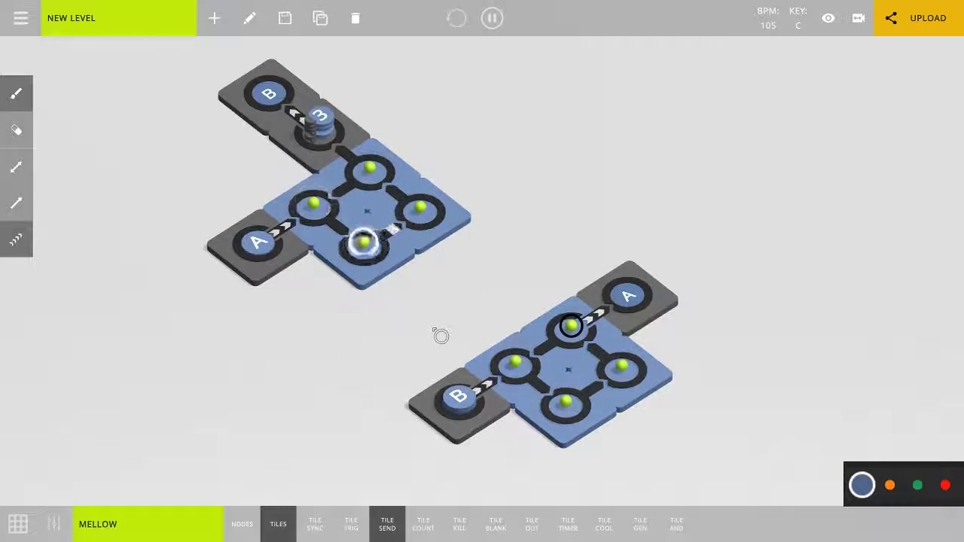
pyautogui.press('space')
# Change the connection from the B loop's rear node to its send tile from instant to one way.
pyautogui.click(16, 203)
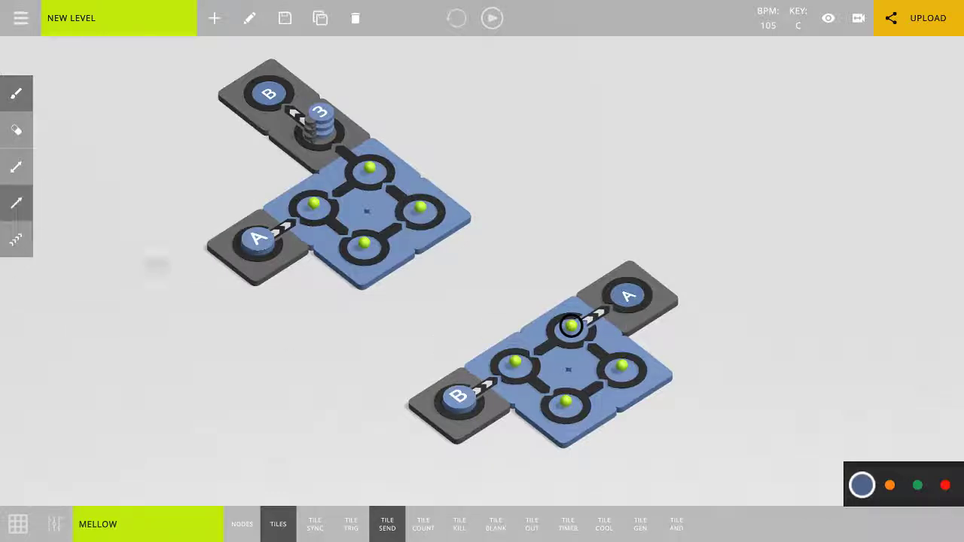
pyautogui.click(633, 310)
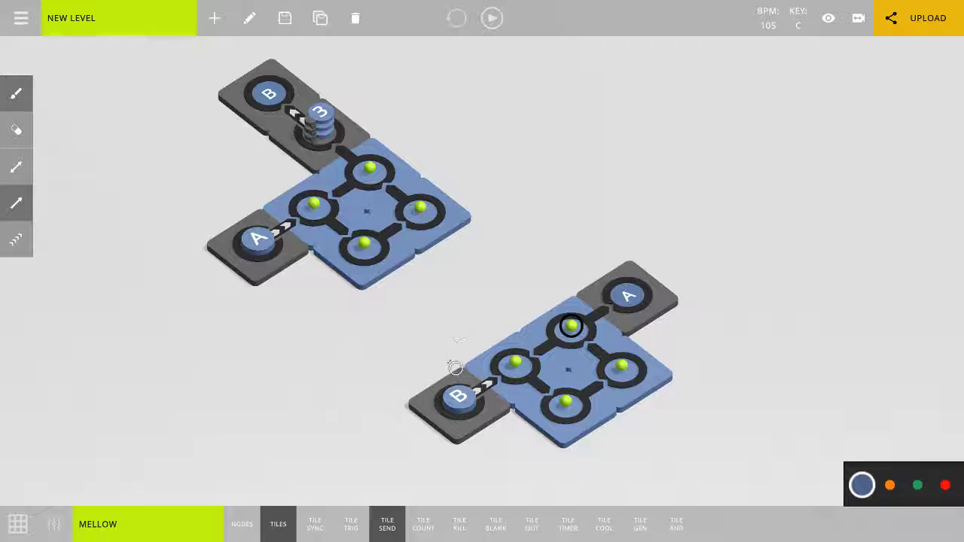
pyautogui.moveTo(490, 319); pyautogui.dragTo(422, 339)
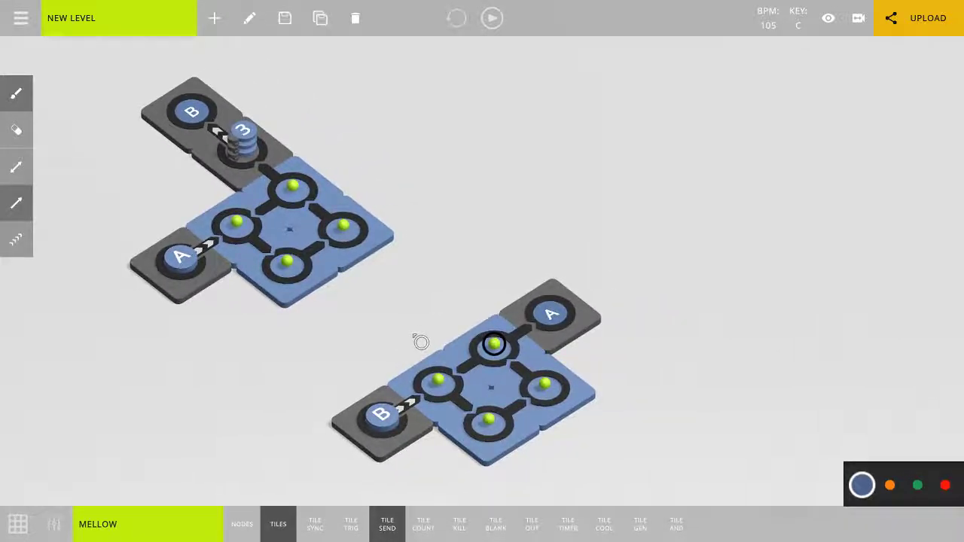
pyautogui.moveTo(421, 342); pyautogui.dragTo(275, 344)
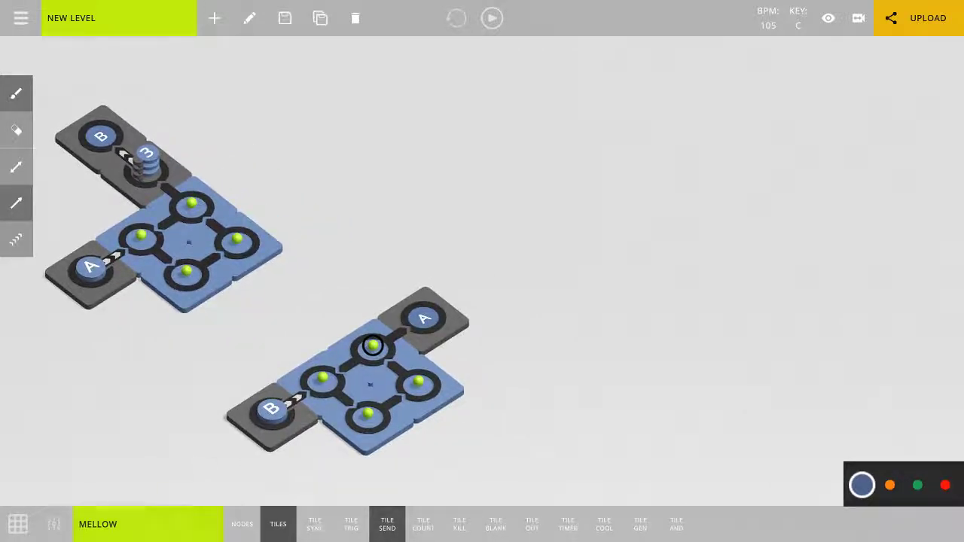
# Play the level while switching the instrument track to EP2 and back to MELLOW, and stop playback.
pyautogui.click(55, 528)
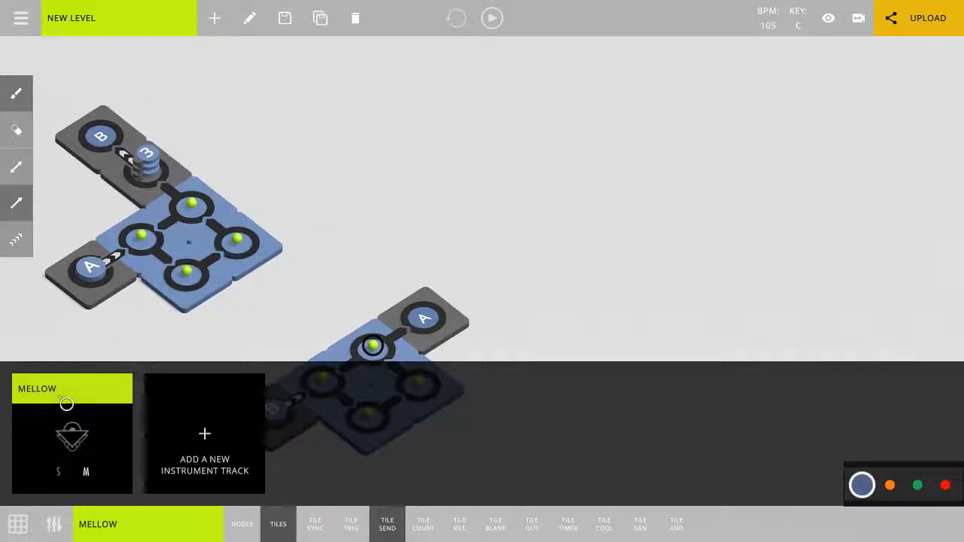
pyautogui.press('space')
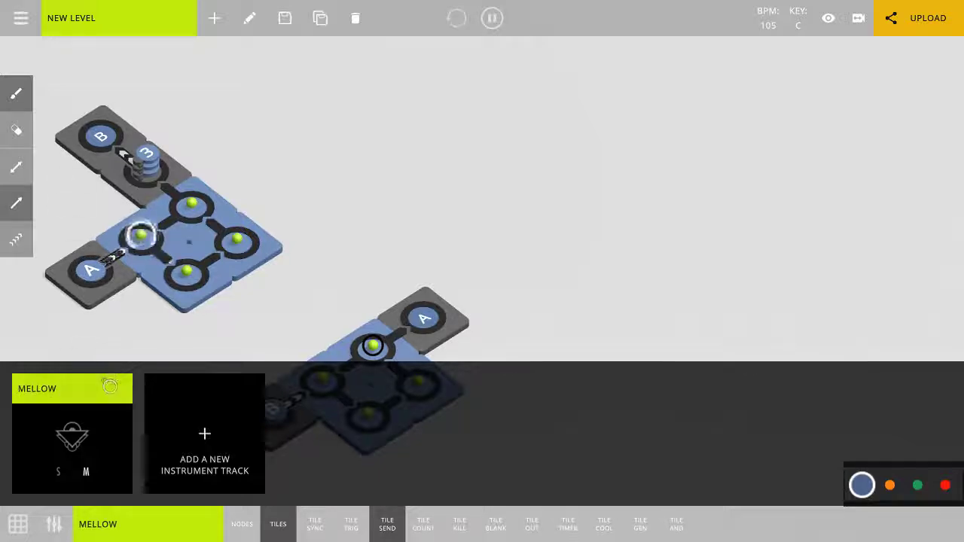
pyautogui.click(96, 390)
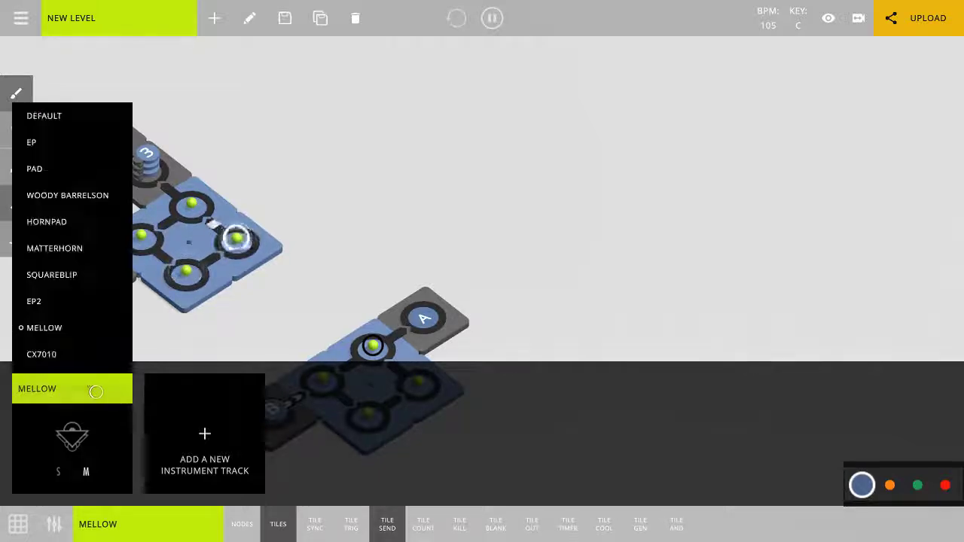
pyautogui.click(56, 307)
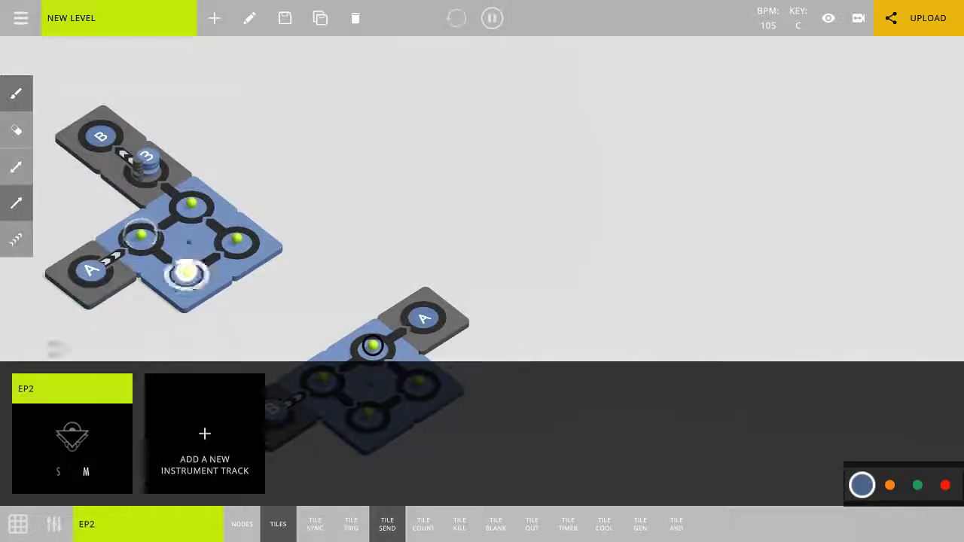
pyautogui.click(57, 394)
pyautogui.click(68, 327)
pyautogui.moveTo(491, 269); pyautogui.dragTo(447, 258, button='middle')
pyautogui.press('space')
# Add a second melodic instrument track, set it to HORNPAD, and open and close its note grid.
pyautogui.click(214, 450)
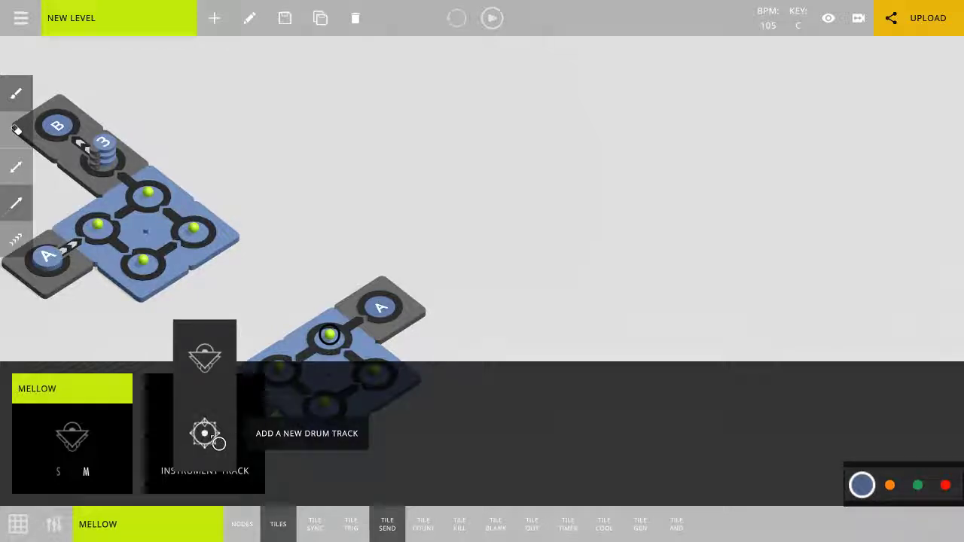
pyautogui.click(215, 361)
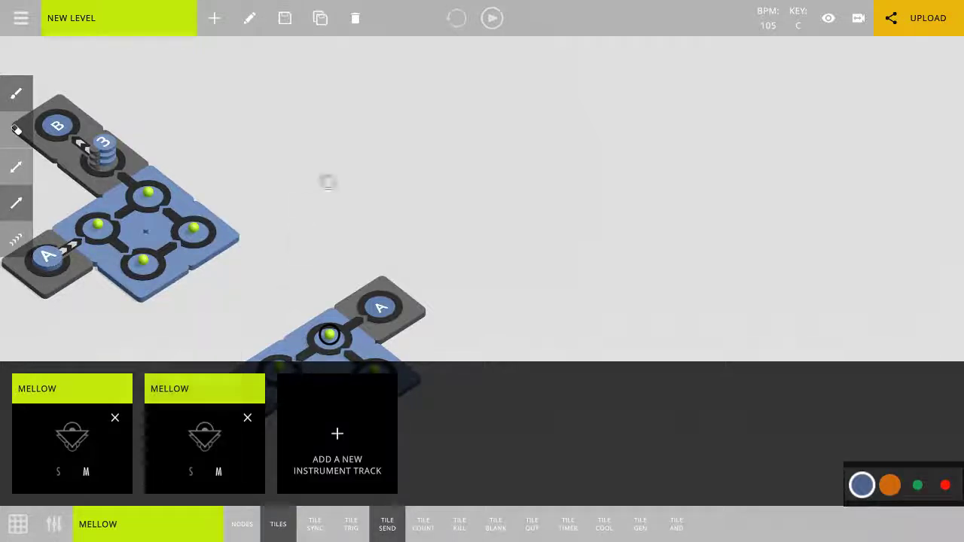
pyautogui.click(207, 392)
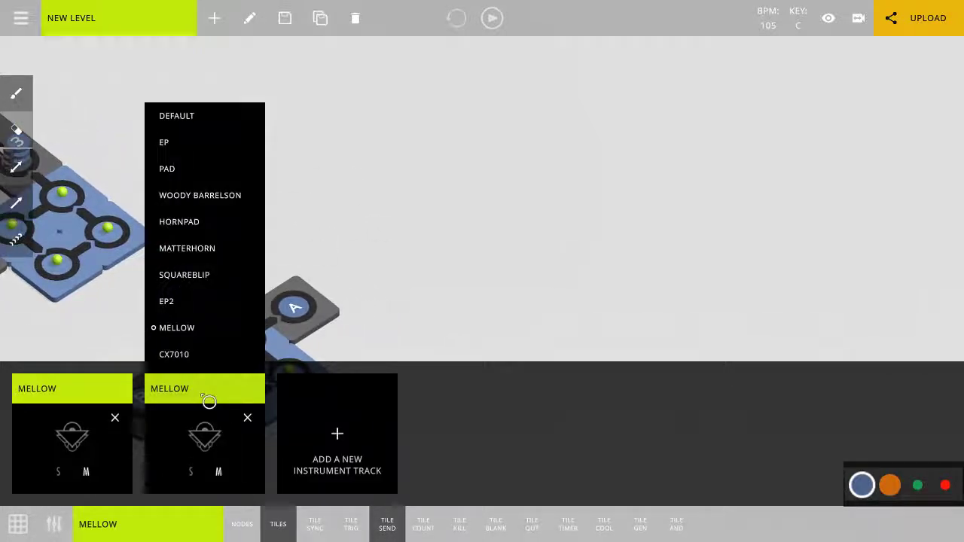
pyautogui.click(192, 226)
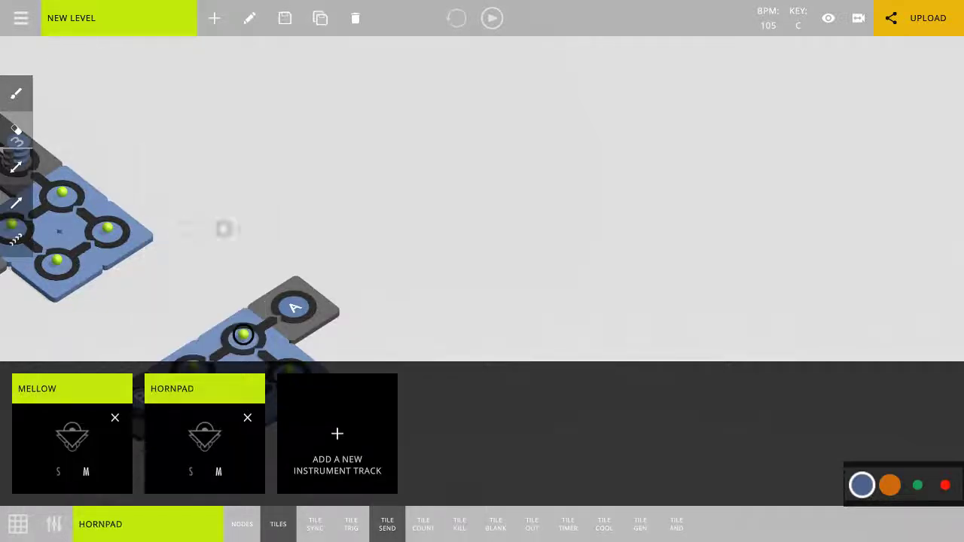
pyautogui.click(18, 524)
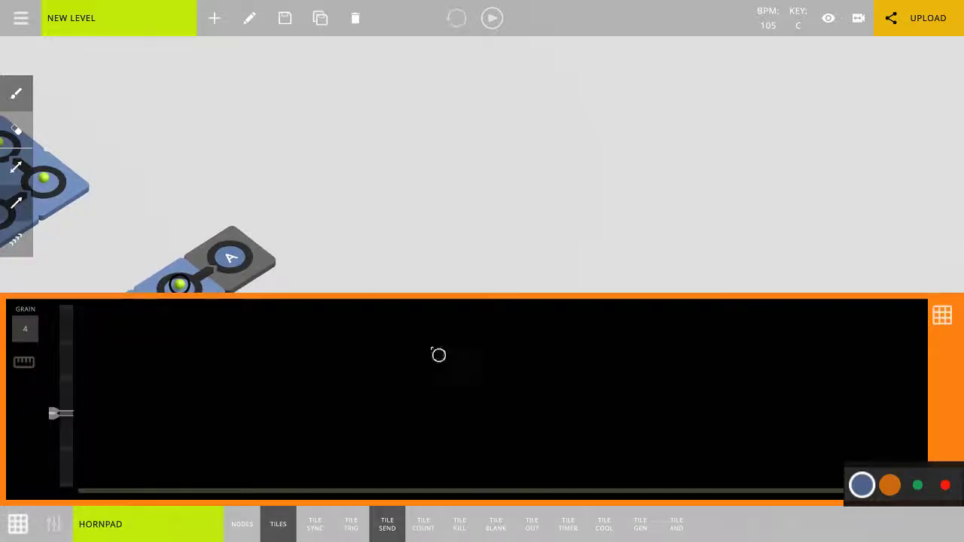
pyautogui.click(18, 524)
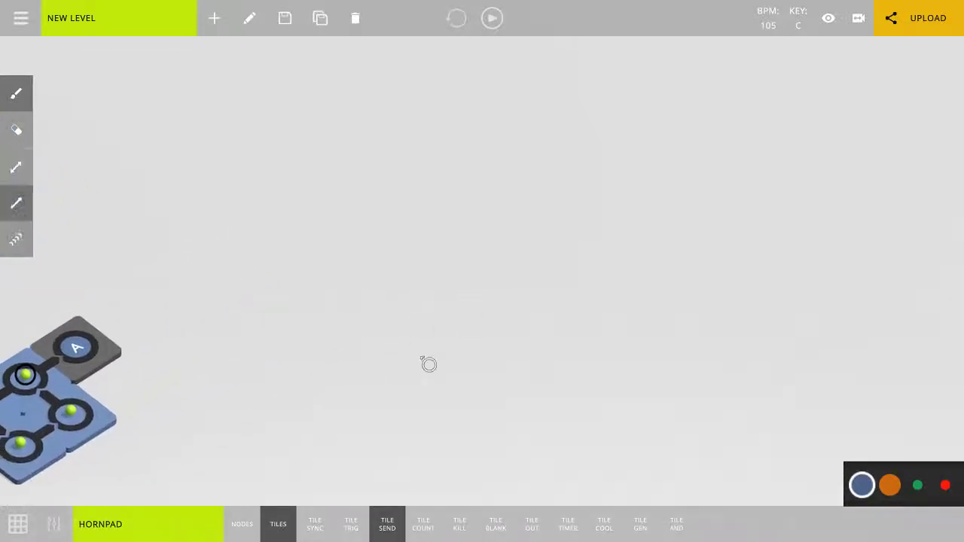
# Place a sync tile with key A in the empty area beside the two loops.
pyautogui.click(315, 525)
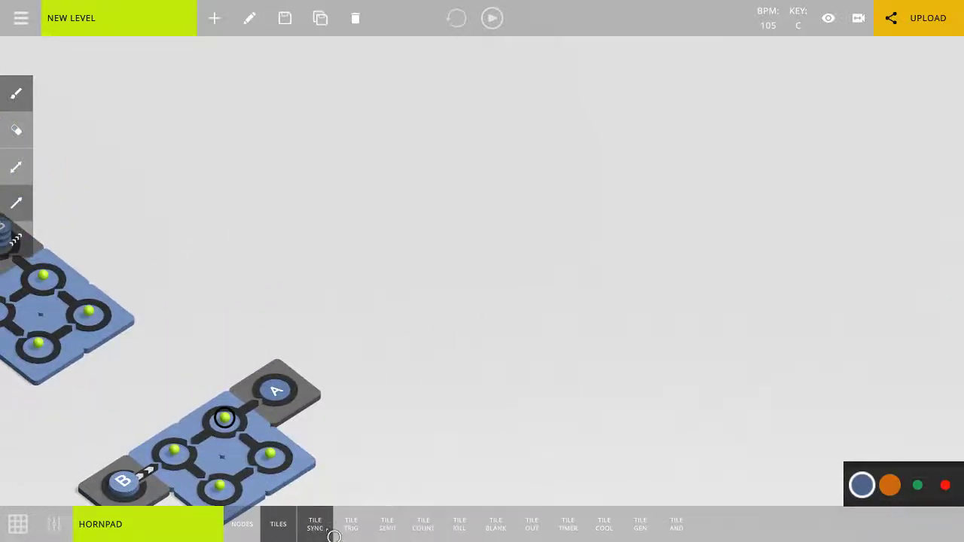
pyautogui.click(421, 278)
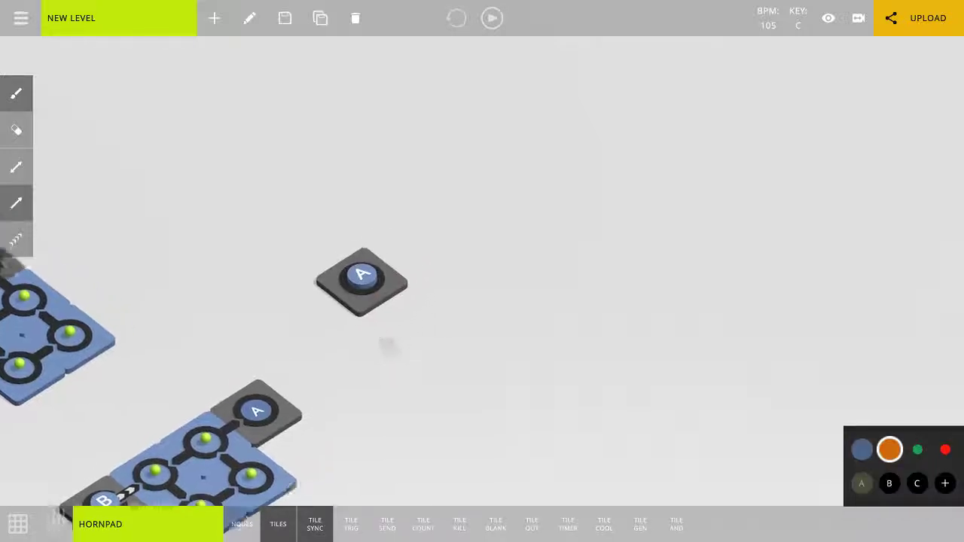
pyautogui.scroll(4, 331, 324)
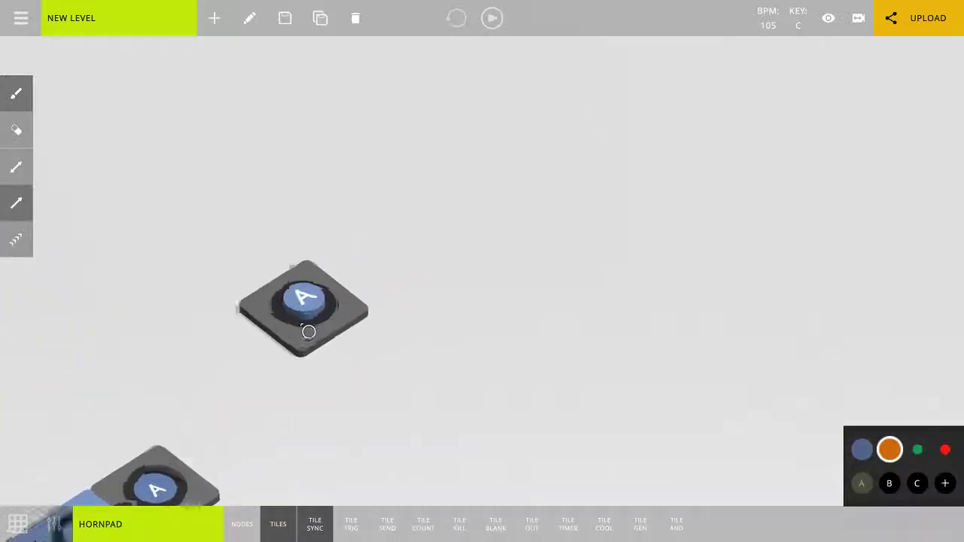
# Draw a loop of four HORNPAD nodes connected to the new A sync tile in the empty area.
pyautogui.scroll(-2, 305, 339)
pyautogui.scroll(-3, 306, 339)
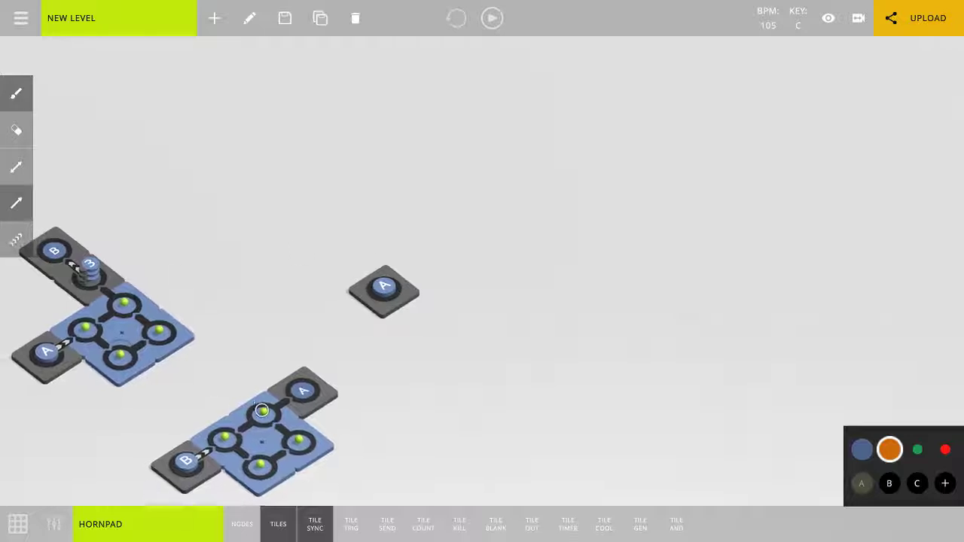
pyautogui.scroll(4, 391, 317)
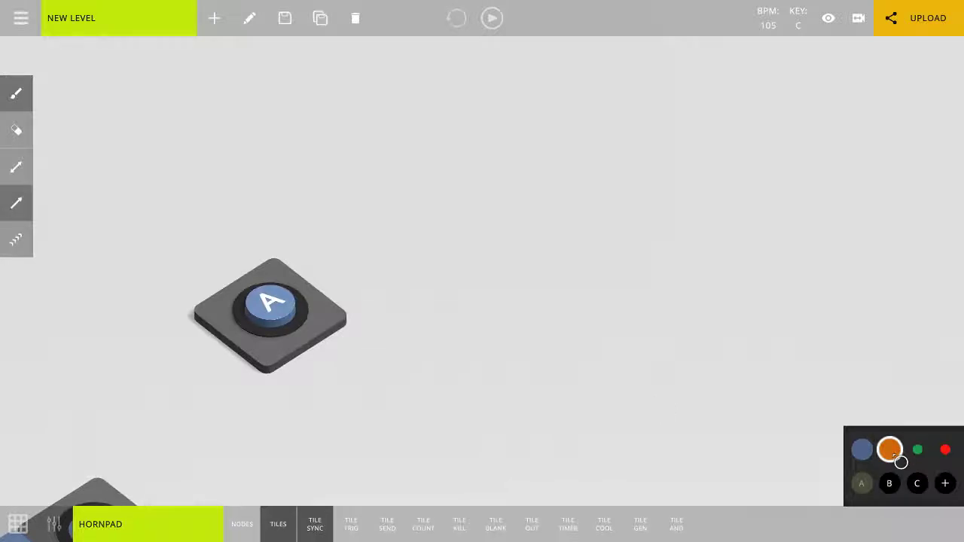
pyautogui.click(54, 525)
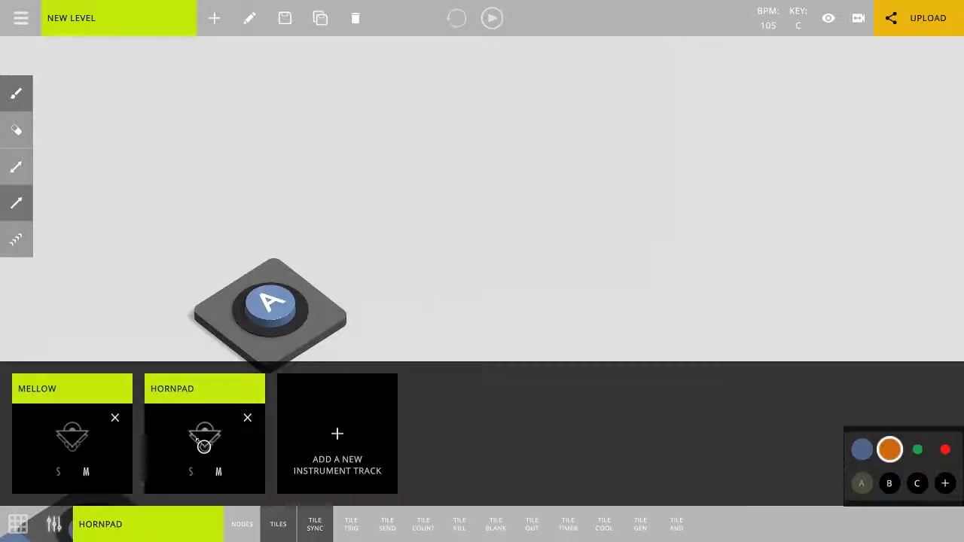
pyautogui.click(61, 525)
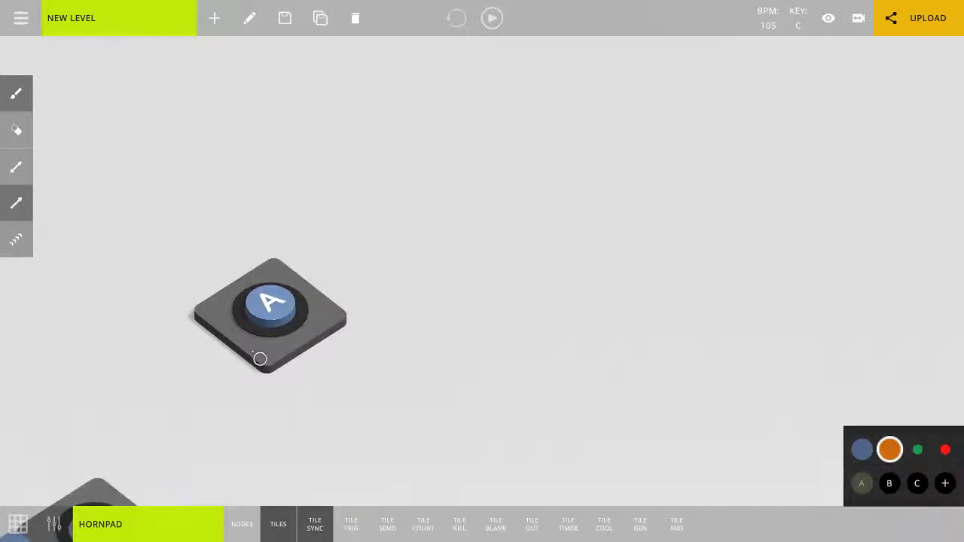
pyautogui.moveTo(284, 324)
pyautogui.mouseDown()
pyautogui.moveTo(409, 237)
pyautogui.moveTo(443, 325)
pyautogui.moveTo(456, 312)
pyautogui.moveTo(437, 202)
pyautogui.mouseUp()
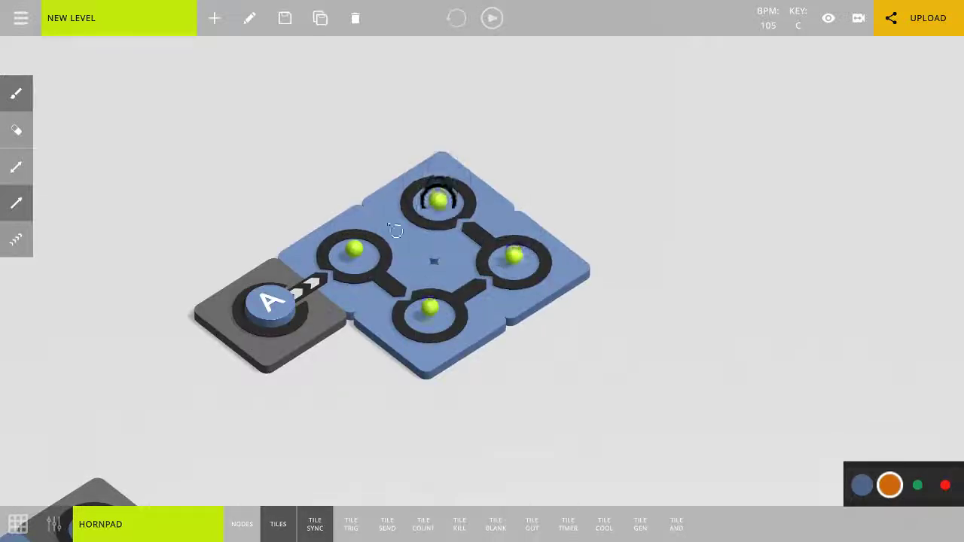
pyautogui.click(267, 317)
# Play the level to hear the HORNPAD loop alongside the existing loops, and stop playback.
pyautogui.press('space')
pyautogui.scroll(-6, 228, 375)
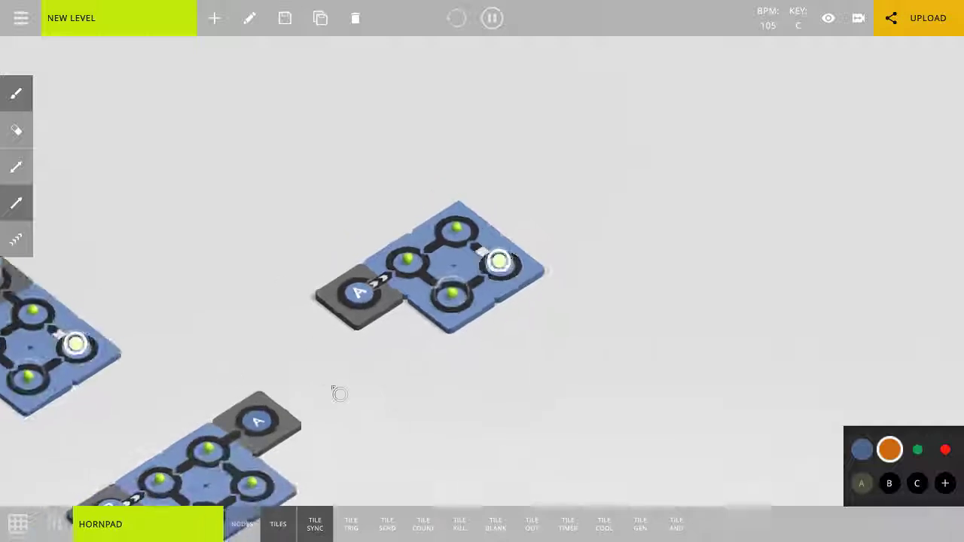
pyautogui.moveTo(452, 338); pyautogui.dragTo(476, 320, button='middle')
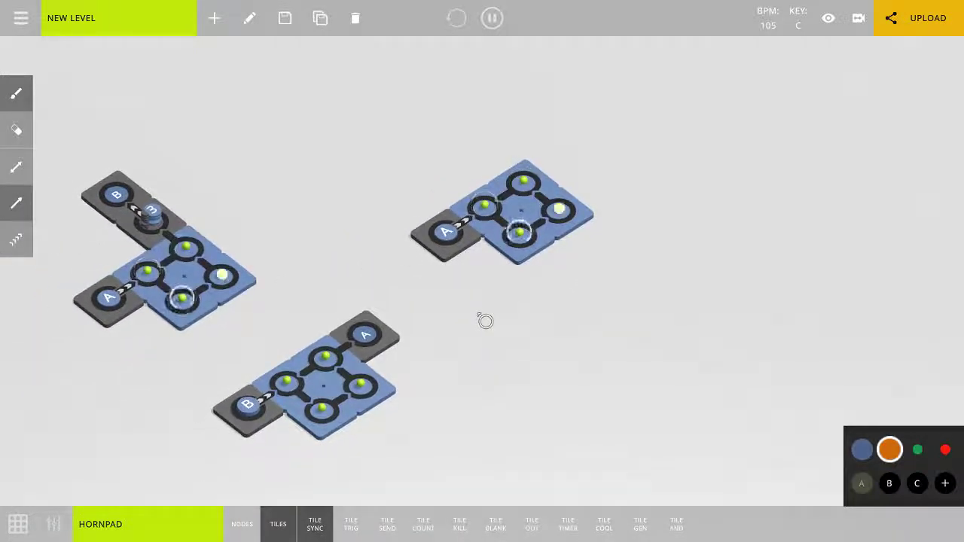
pyautogui.press('space')
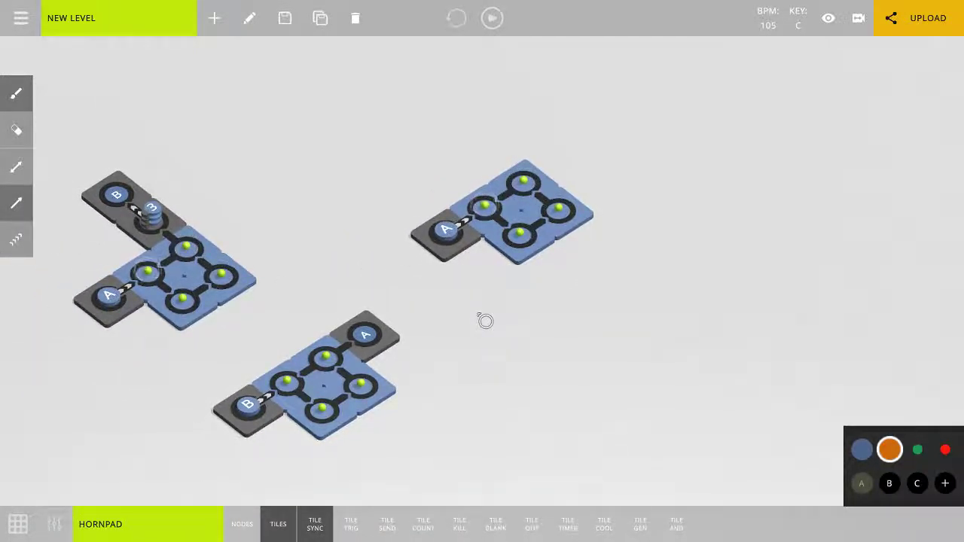
# Add a third instrument track of the percussive type, and open and close its empty note grid.
pyautogui.scroll(3, 484, 320)
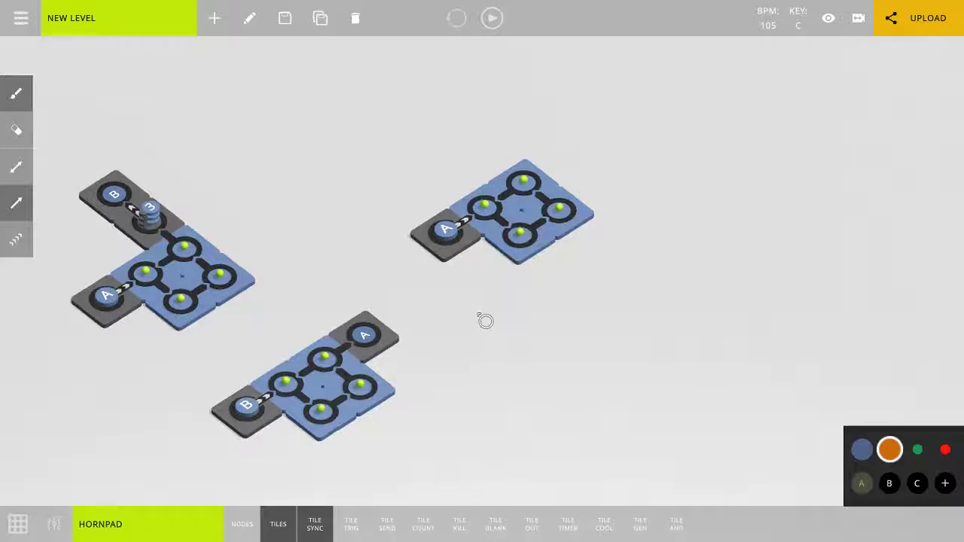
pyautogui.moveTo(484, 377); pyautogui.dragTo(327, 346, button='middle')
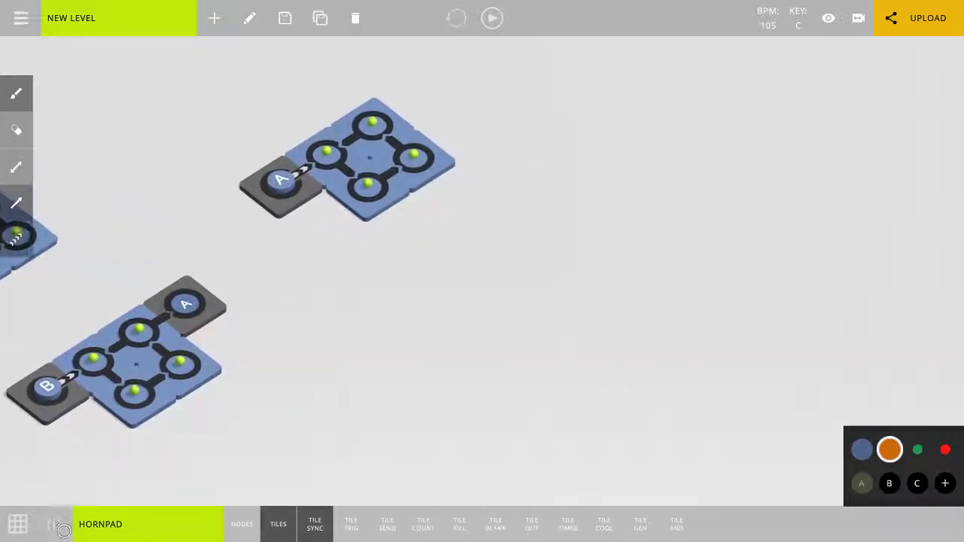
pyautogui.click(53, 524)
pyautogui.click(339, 426)
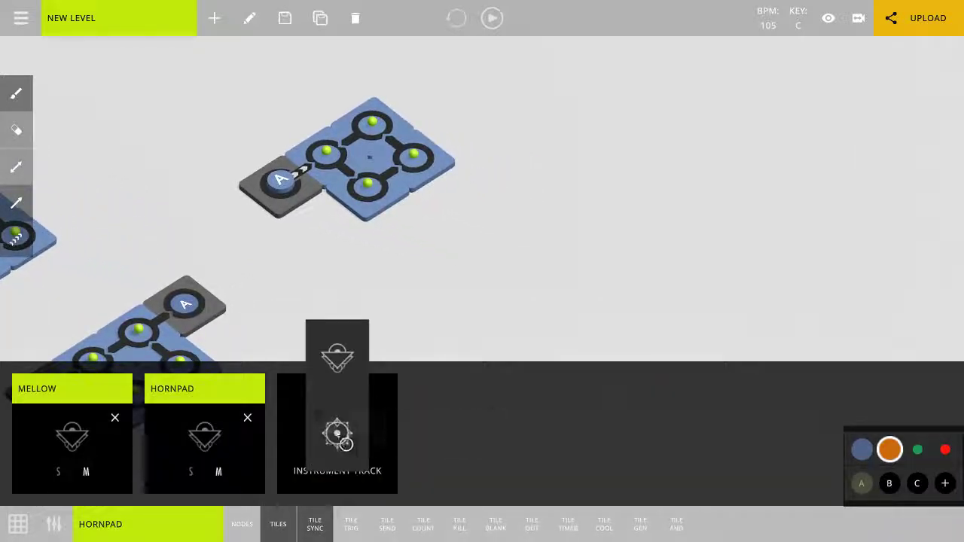
pyautogui.click(336, 431)
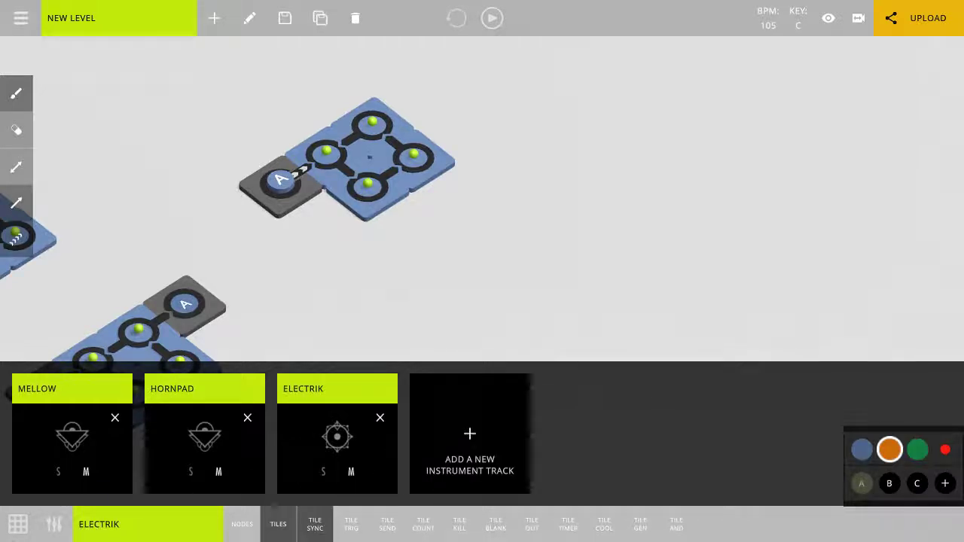
pyautogui.click(20, 529)
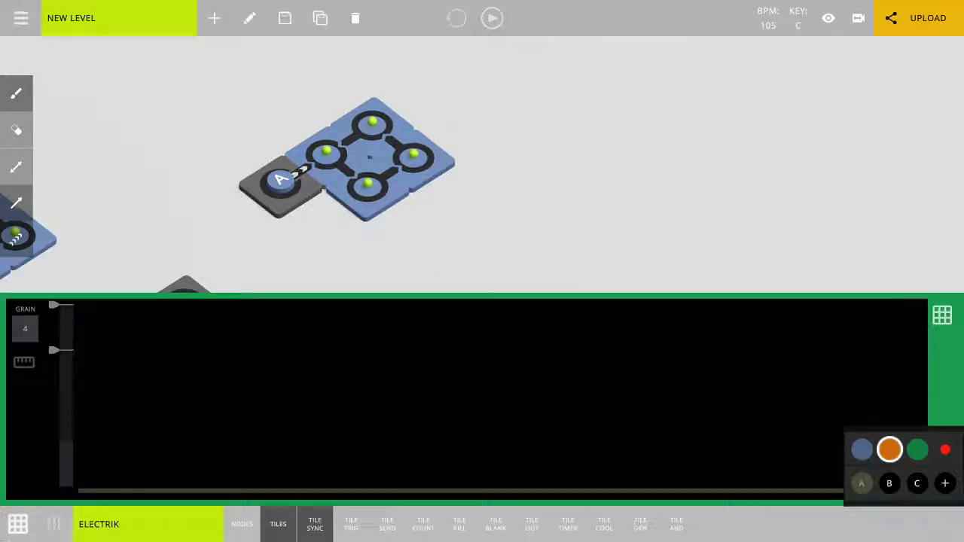
pyautogui.click(20, 529)
# Place a sync tile with key A below the HORNPAD loop and draw a connected loop of four ELECTRIK nodes from it.
pyautogui.moveTo(562, 307); pyautogui.dragTo(508, 293, button='middle')
pyautogui.click(369, 392)
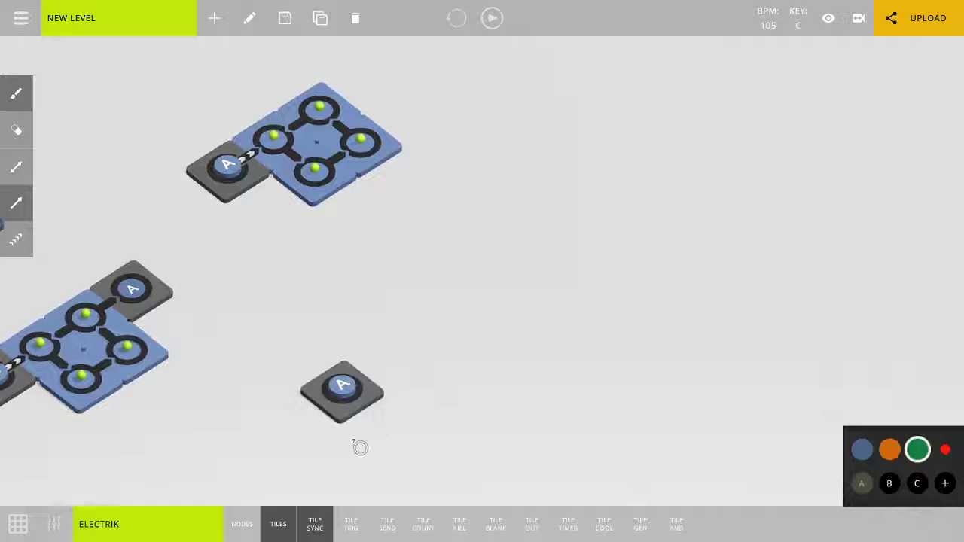
pyautogui.scroll(3, 305, 457)
pyautogui.moveTo(410, 407); pyautogui.dragTo(464, 273, button='middle')
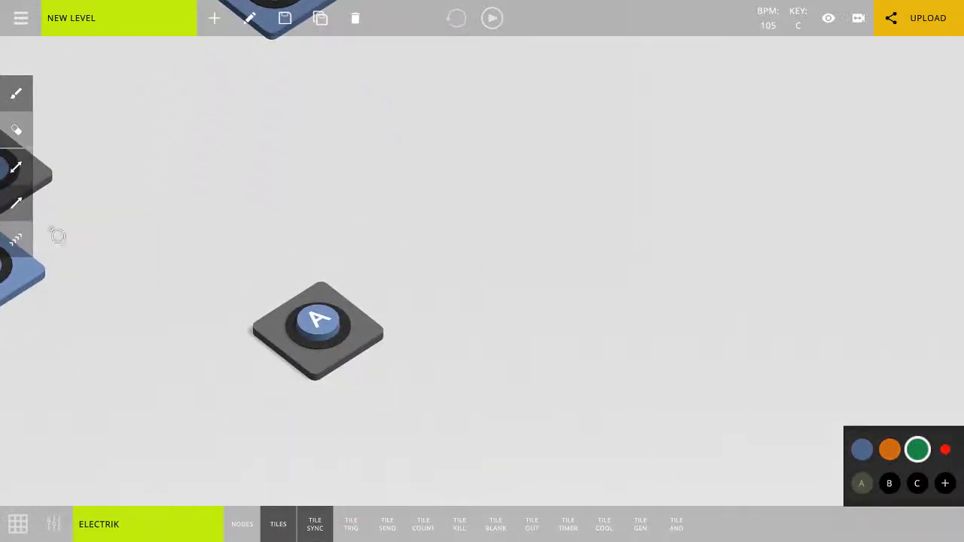
pyautogui.moveTo(319, 320)
pyautogui.mouseDown()
pyautogui.moveTo(462, 226)
pyautogui.moveTo(525, 273)
pyautogui.moveTo(455, 323)
pyautogui.moveTo(387, 278)
pyautogui.mouseUp()
# Play the level with all four loops in view to hear the ELECTRIK loop, and stop playback.
pyautogui.press('space')
pyautogui.scroll(-3, 354, 416)
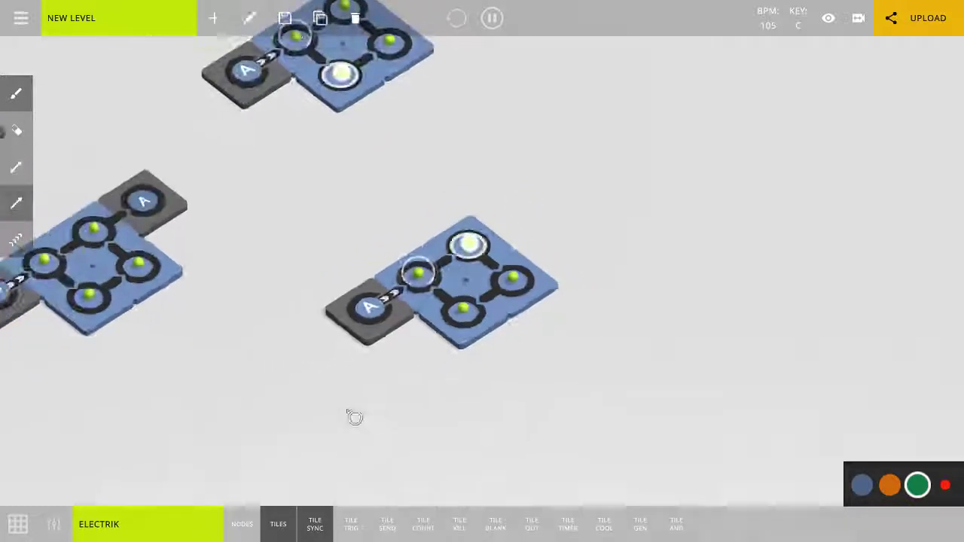
pyautogui.moveTo(309, 413); pyautogui.dragTo(595, 471, button='middle')
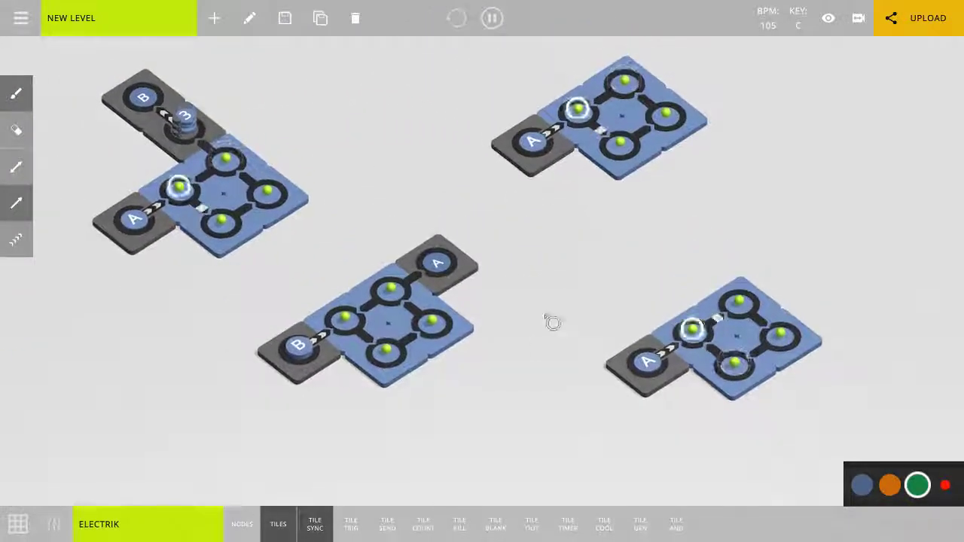
pyautogui.moveTo(553, 323); pyautogui.dragTo(525, 355, button='middle')
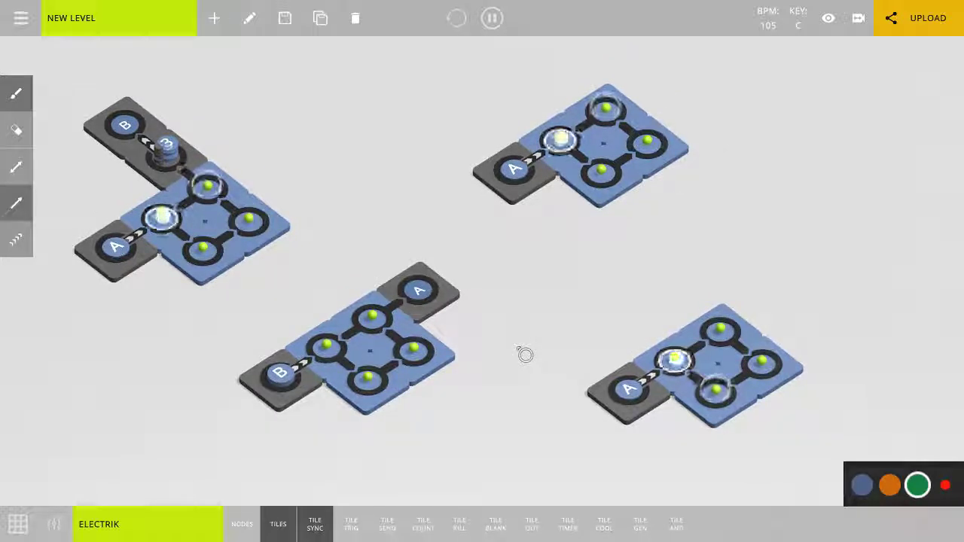
pyautogui.press('space')
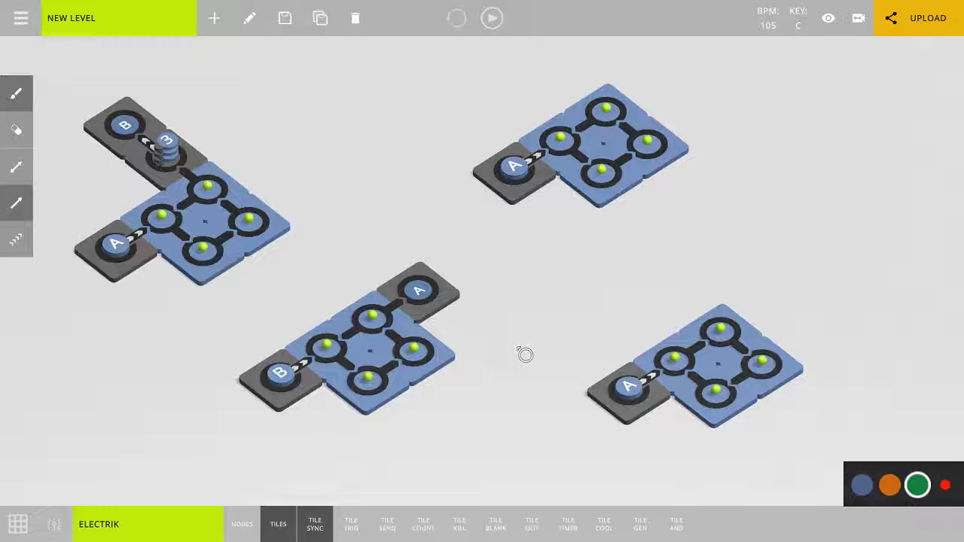
# Select the HORNPAD loop's node beside the sync tile, show the track's note grid, and play and stop the level.
pyautogui.moveTo(517, 314); pyautogui.dragTo(477, 404, button='middle')
pyautogui.scroll(3, 486, 321)
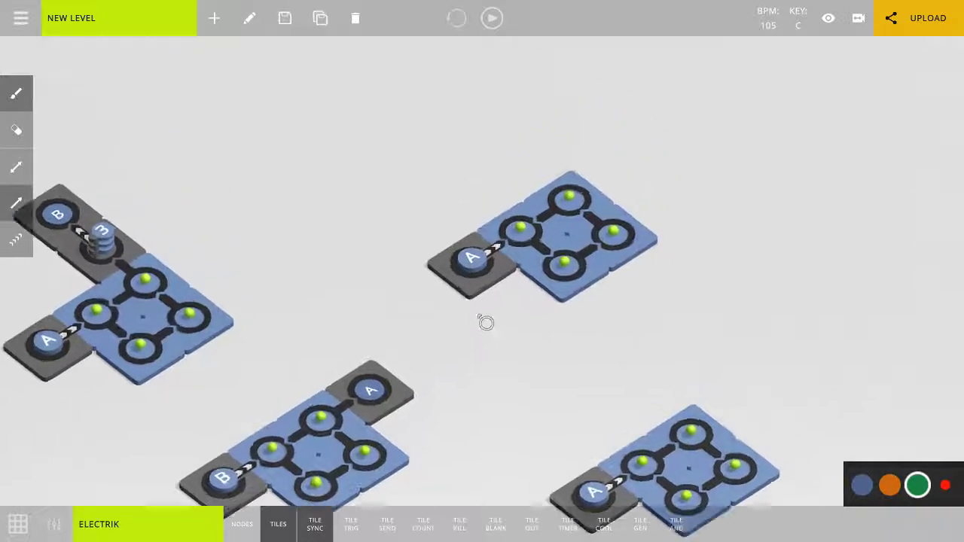
pyautogui.click(546, 199)
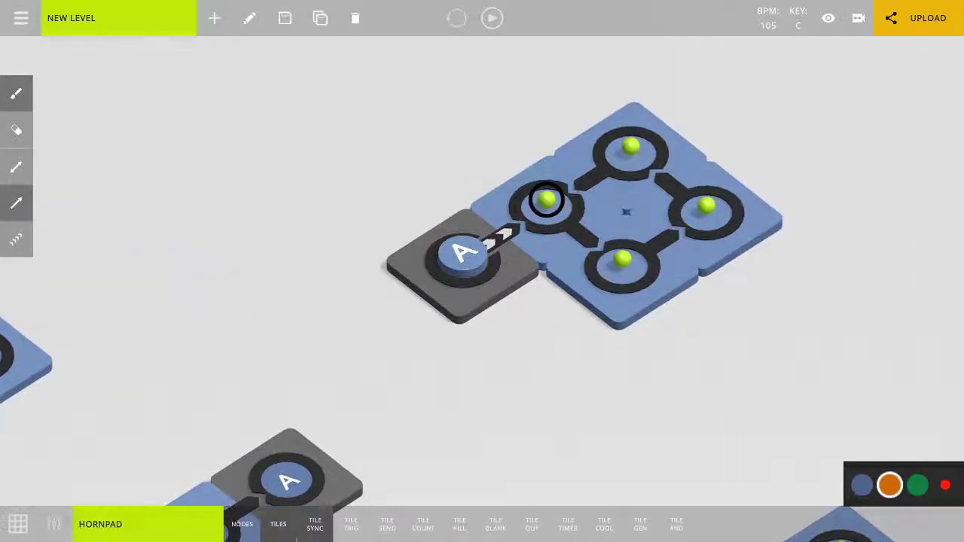
pyautogui.click(33, 522)
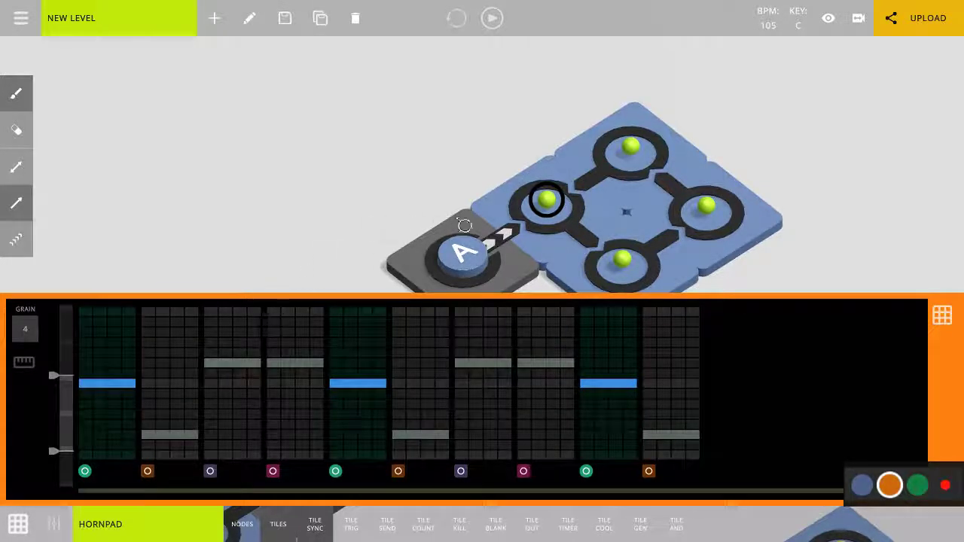
pyautogui.press('space')
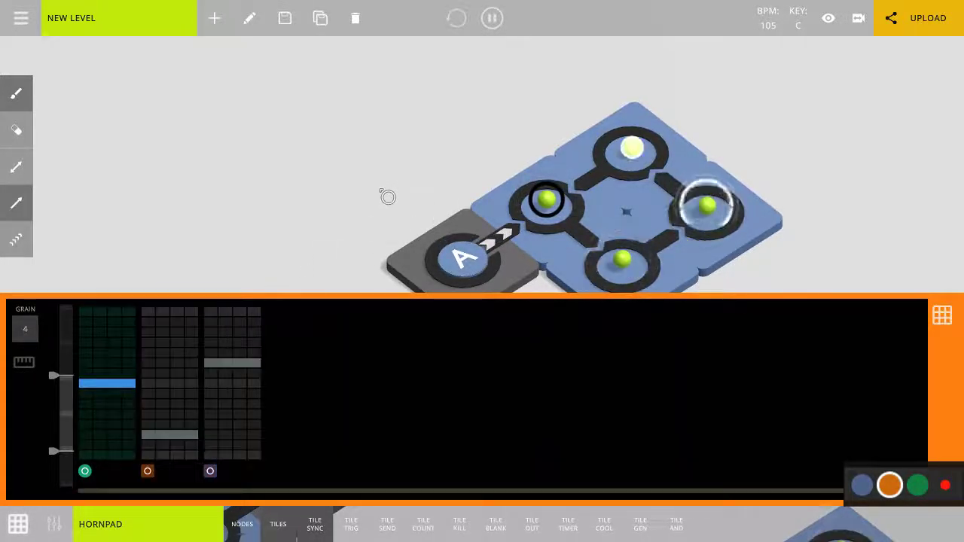
pyautogui.moveTo(377, 234); pyautogui.dragTo(345, 157, button='middle')
pyautogui.press('space')
# Switch to the ELECTRIK track and disconnect its loop from its A sync tile.
pyautogui.moveTo(482, 271)
pyautogui.mouseDown(button='middle')
pyautogui.moveTo(401, 47)
pyautogui.moveTo(455, 126)
pyautogui.moveTo(450, 57)
pyautogui.mouseUp(button='middle')
pyautogui.press('3')
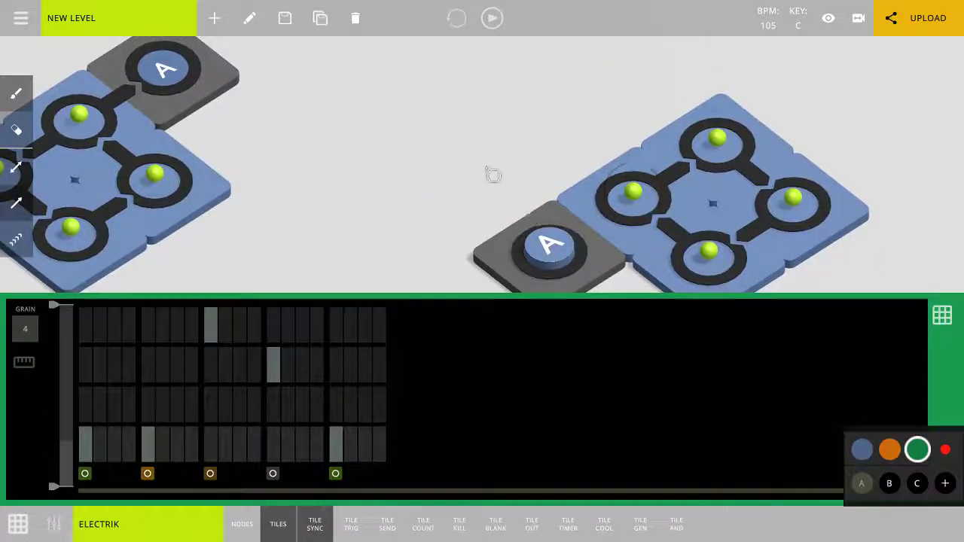
pyautogui.moveTo(487, 168); pyautogui.dragTo(462, 284, button='middle')
# Switch back to the HORNPAD track, play the level to follow its notes in the grid, and stop playback.
pyautogui.click(421, 204)
pyautogui.press('2')
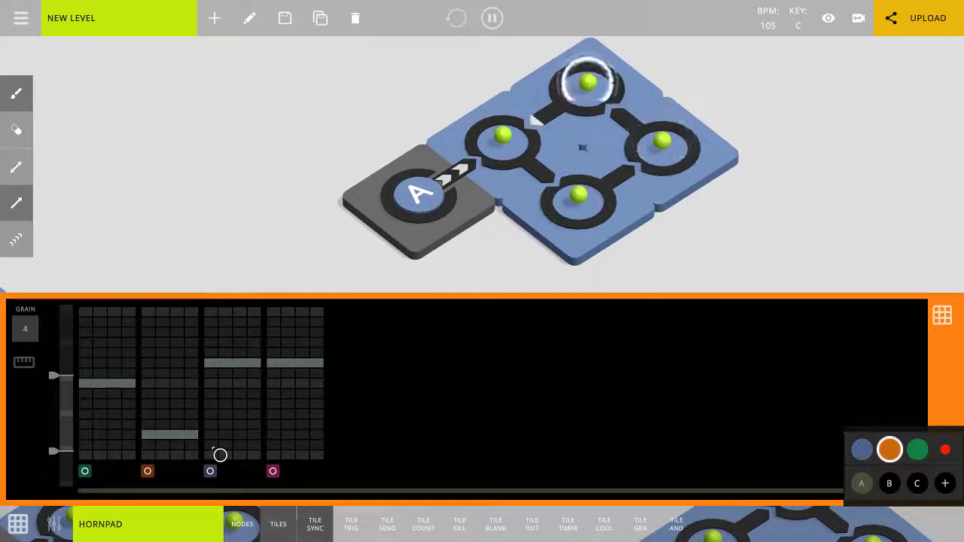
pyautogui.press('space')
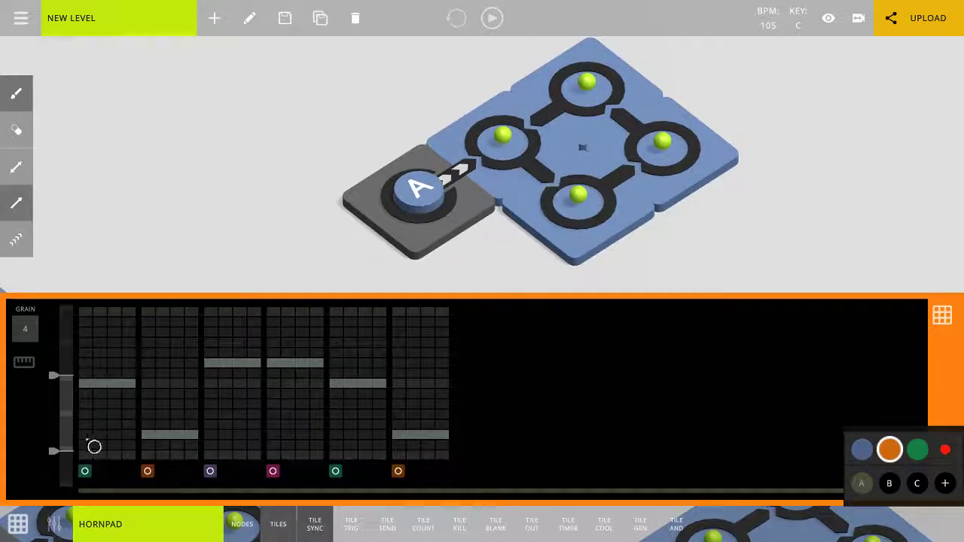
# Set the notes of the HORNPAD loop's first, third and fourth nodes to the second, fourth and third lowest grid rows.
pyautogui.click(94, 454)
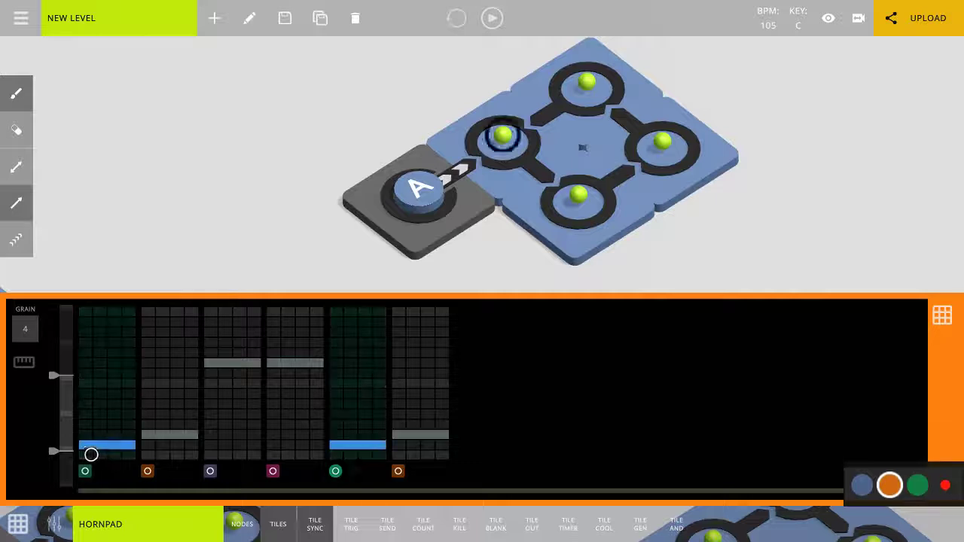
pyautogui.click(228, 428)
pyautogui.click(279, 437)
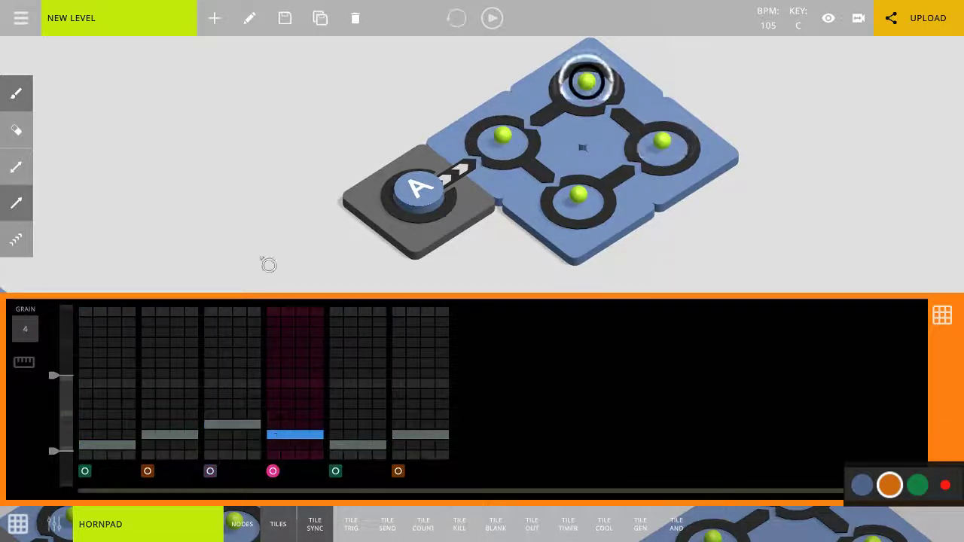
# Play the level to hear the changed HORNPAD notes while viewing the loops, and stop playback.
pyautogui.moveTo(269, 262); pyautogui.dragTo(372, 226)
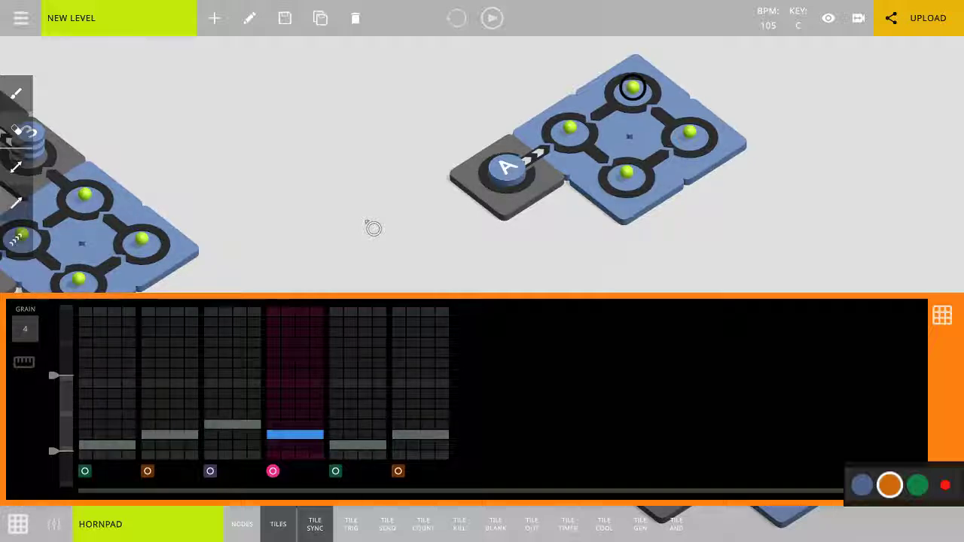
pyautogui.moveTo(374, 228); pyautogui.dragTo(549, 148)
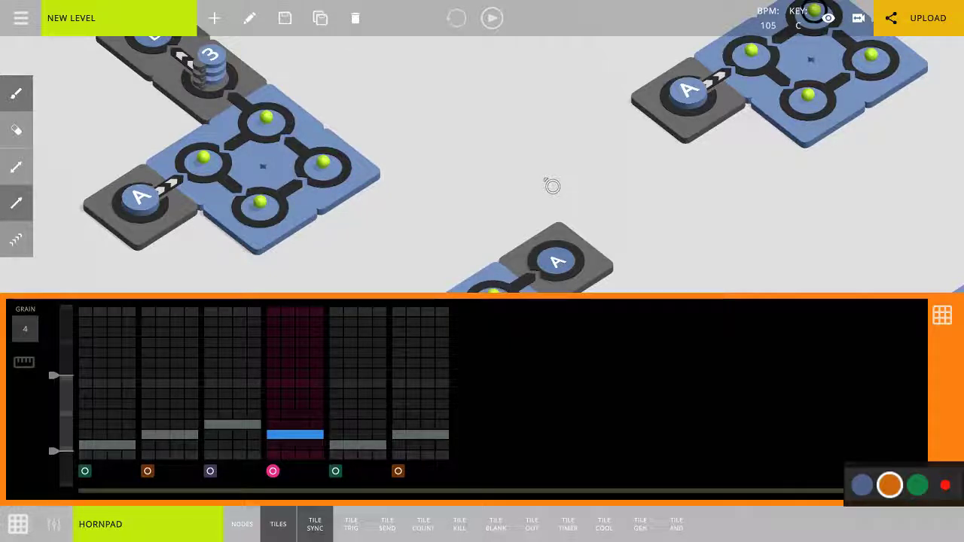
pyautogui.press('space')
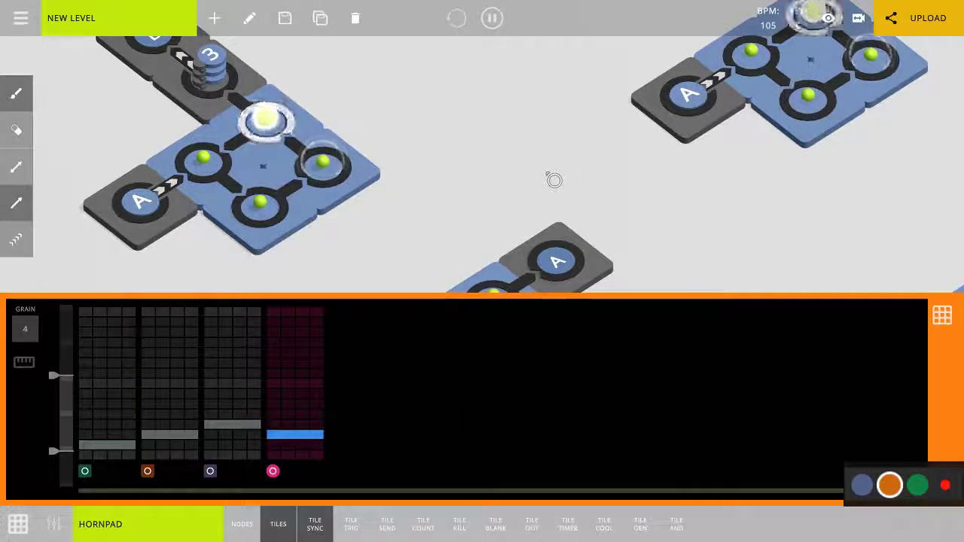
pyautogui.scroll(-4, 554, 180)
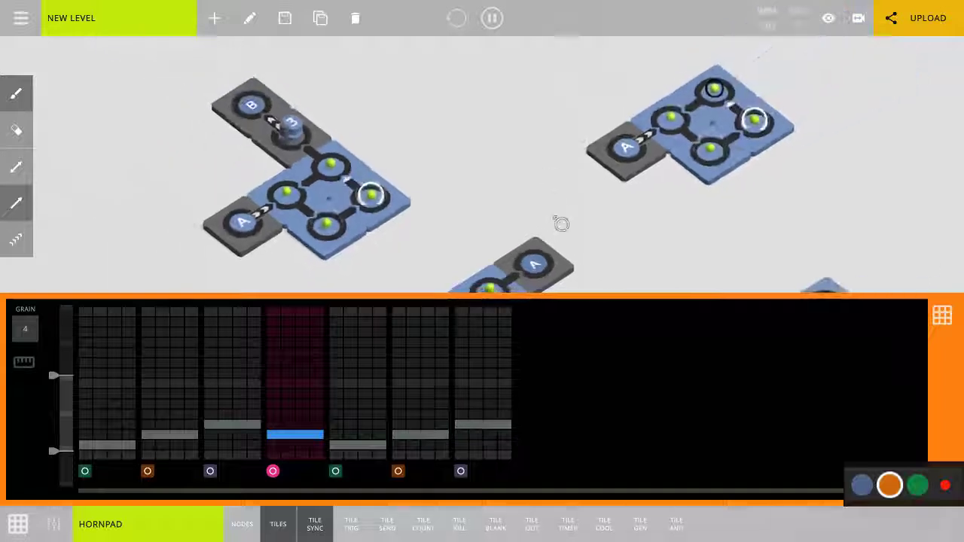
pyautogui.moveTo(562, 224); pyautogui.dragTo(510, 218, button='middle')
pyautogui.press('space')
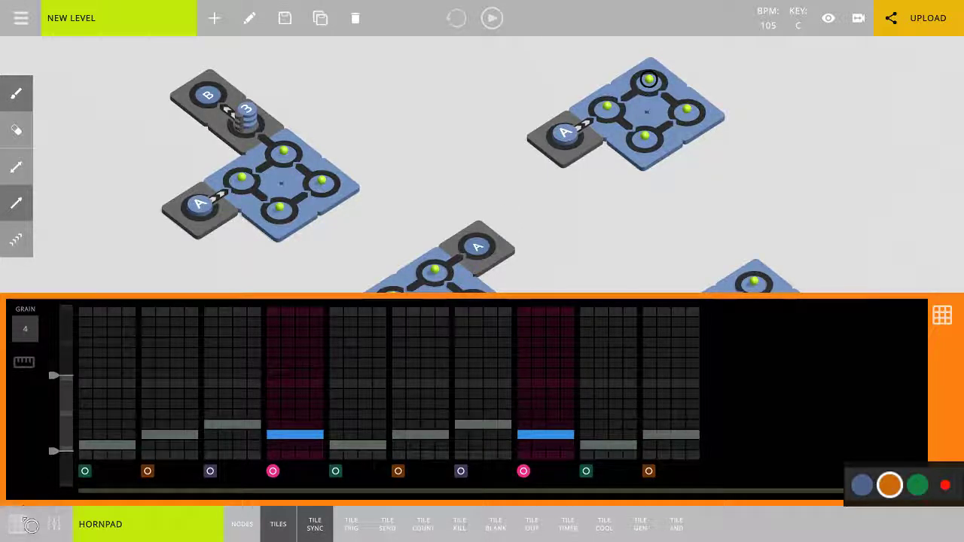
# Close the note grid, create a new level, and place a sync tile with key A in it.
pyautogui.click(18, 524)
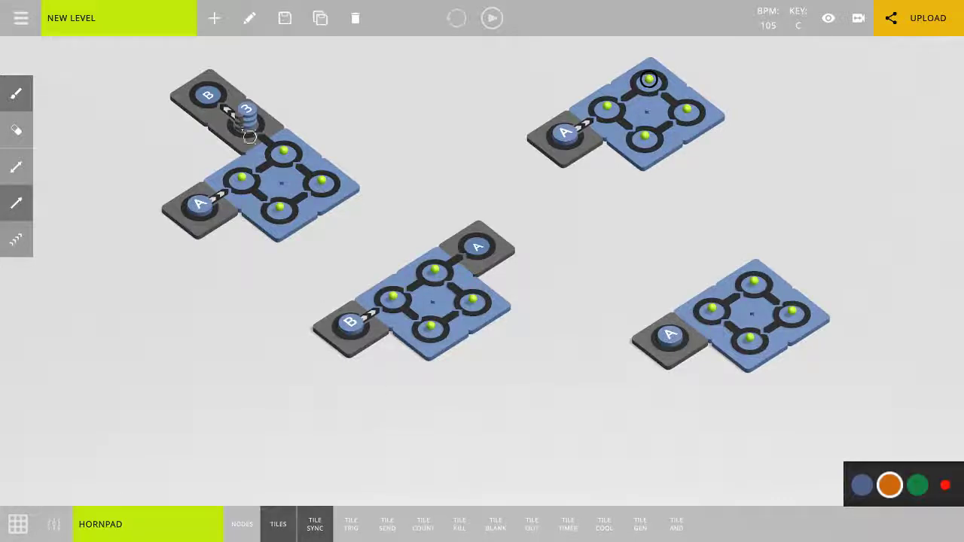
pyautogui.click(214, 17)
pyautogui.click(432, 320)
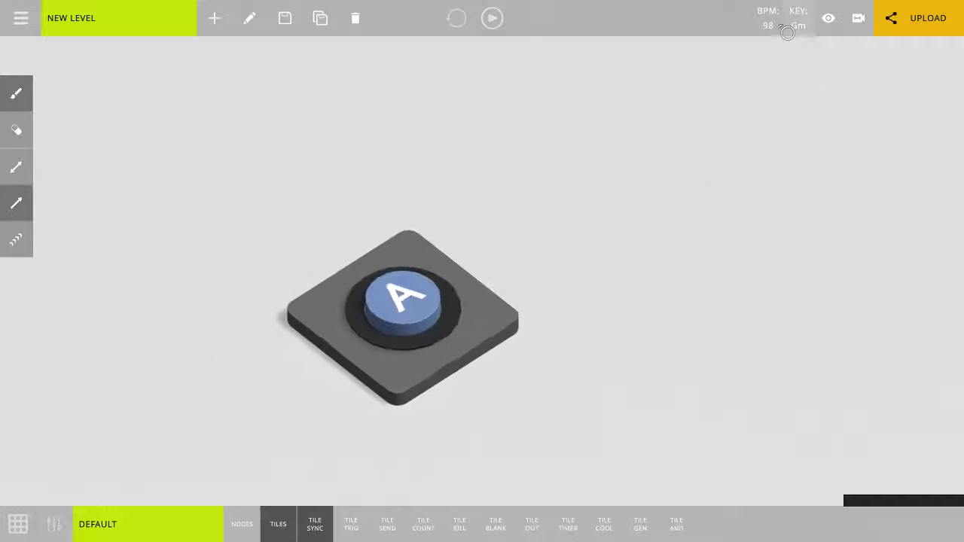
# Build a closed loop of four nodes fed by sync tile A, and play the level briefly to hear it.
pyautogui.moveTo(687, 320); pyautogui.dragTo(562, 318, button='middle')
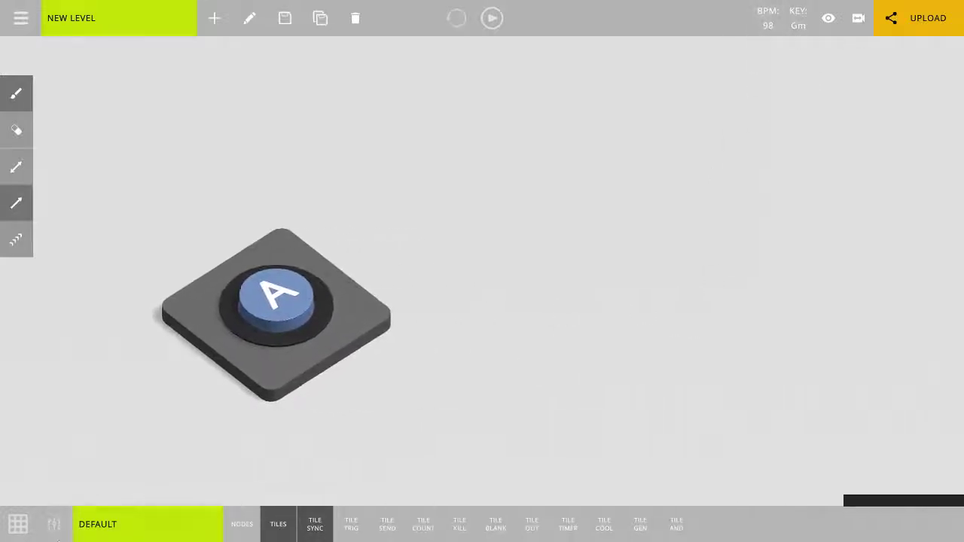
pyautogui.moveTo(324, 316); pyautogui.dragTo(407, 235)
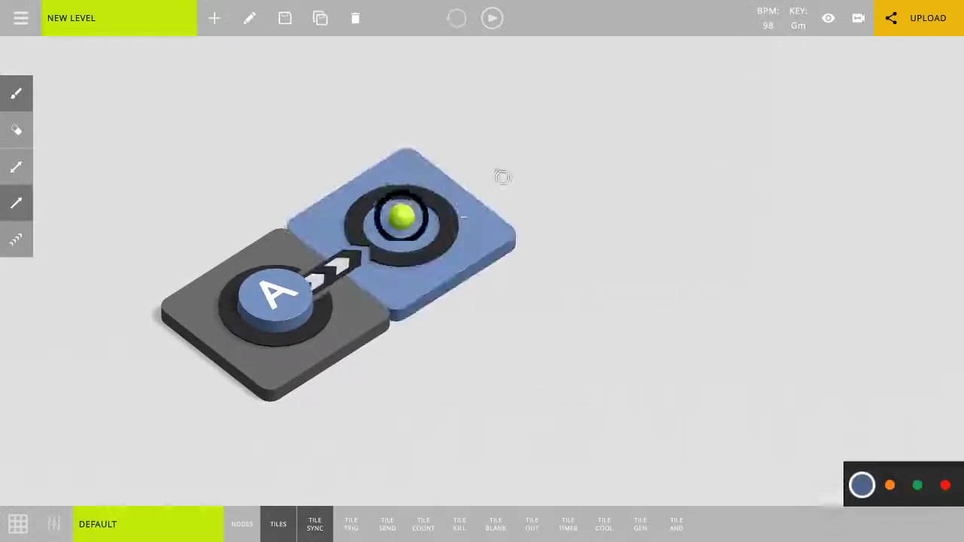
pyautogui.moveTo(550, 358)
pyautogui.mouseDown()
pyautogui.moveTo(519, 316)
pyautogui.moveTo(641, 219)
pyautogui.moveTo(504, 170)
pyautogui.moveTo(459, 364)
pyautogui.mouseUp()
pyautogui.scroll(-4, 459, 364)
pyautogui.moveTo(466, 396); pyautogui.dragTo(420, 400, button='middle')
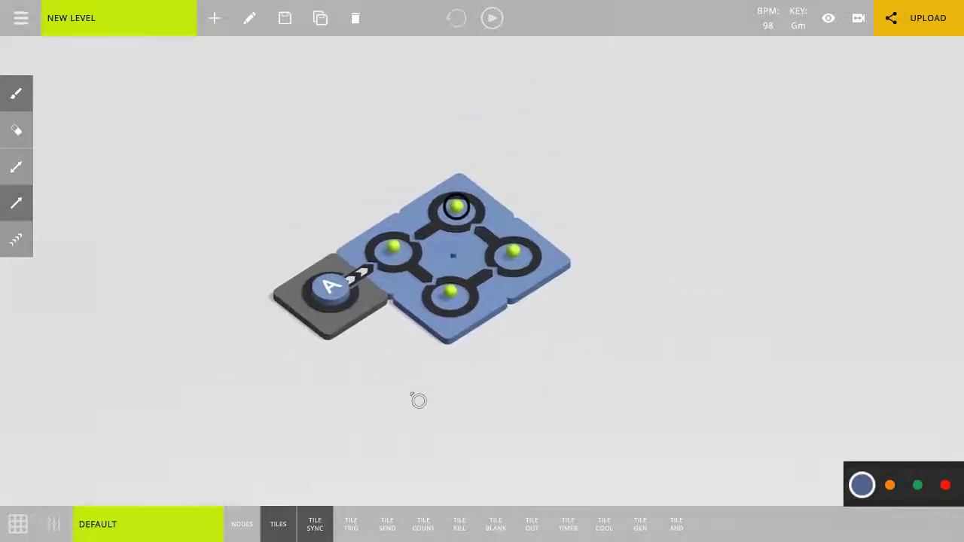
pyautogui.press('space')
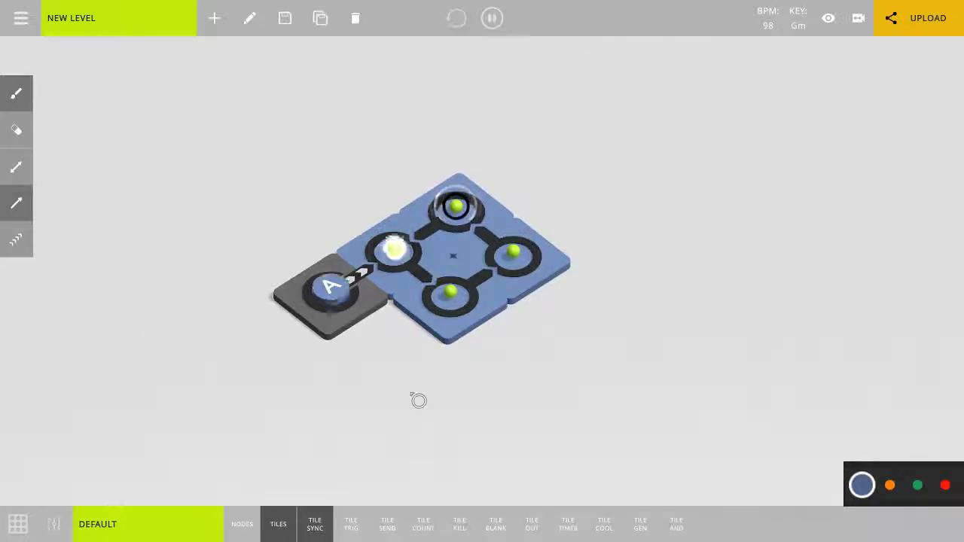
pyautogui.scroll(-2, 390, 451)
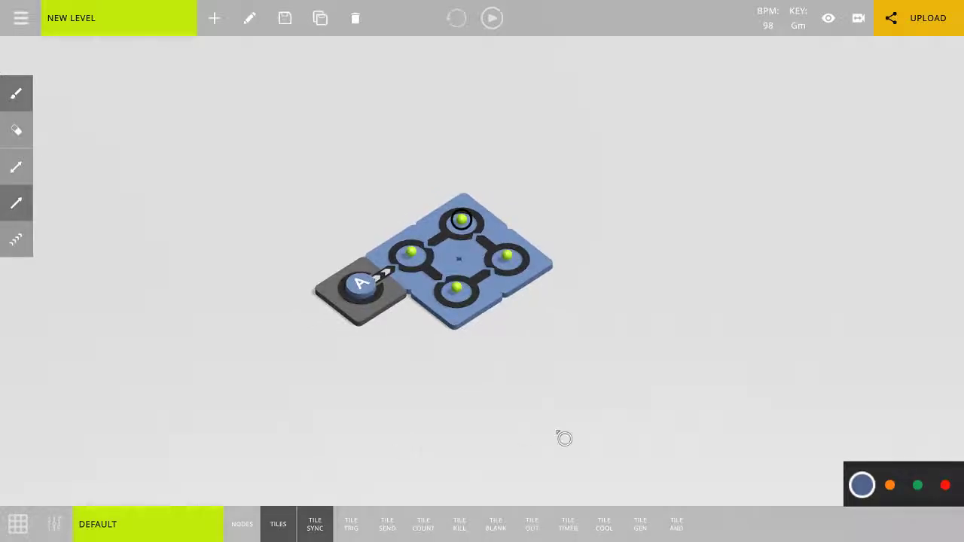
# Place an out tile diagonally beyond the loop and a count tile with value 4 between it and the loop.
pyautogui.moveTo(563, 436); pyautogui.dragTo(518, 391)
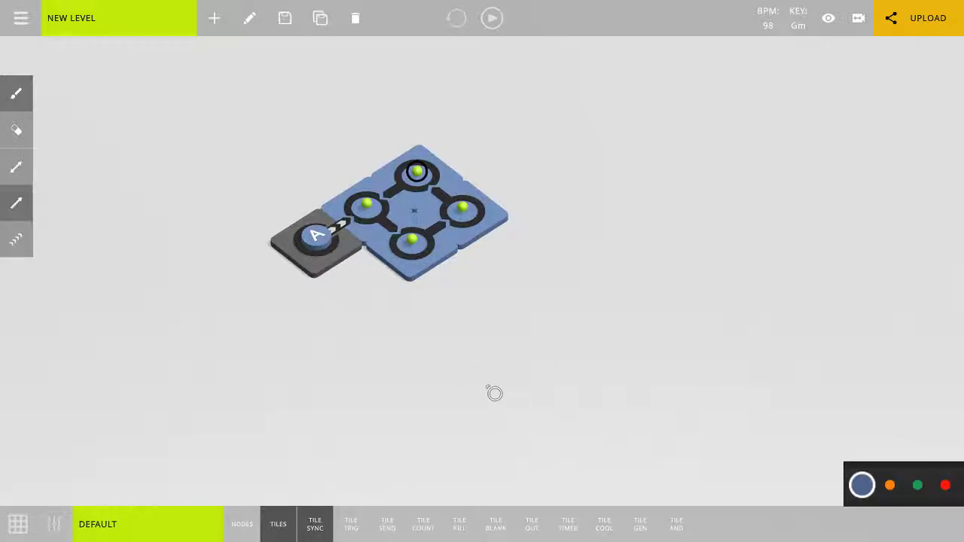
pyautogui.moveTo(488, 387); pyautogui.dragTo(446, 355, button='middle')
pyautogui.scroll(-1, 446, 356)
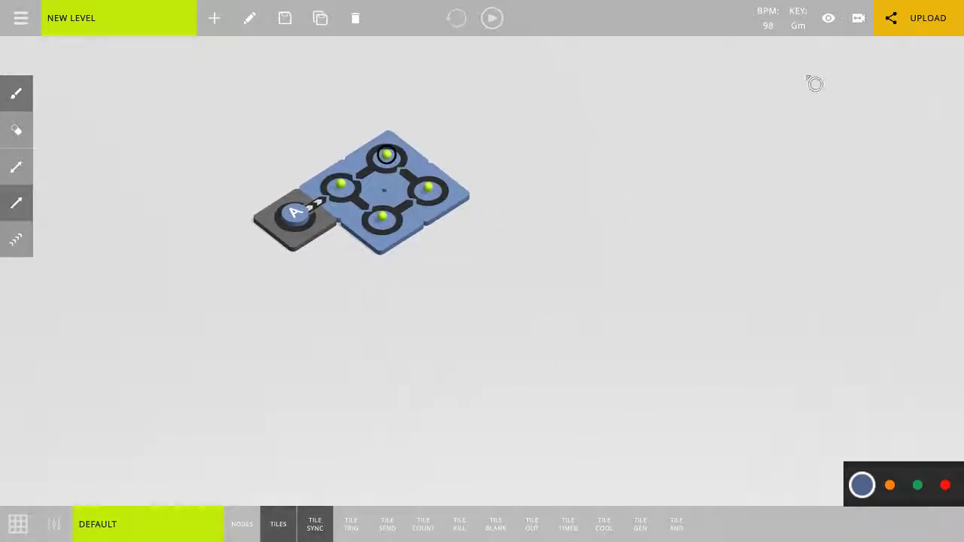
pyautogui.moveTo(484, 308); pyautogui.dragTo(507, 391, button='middle')
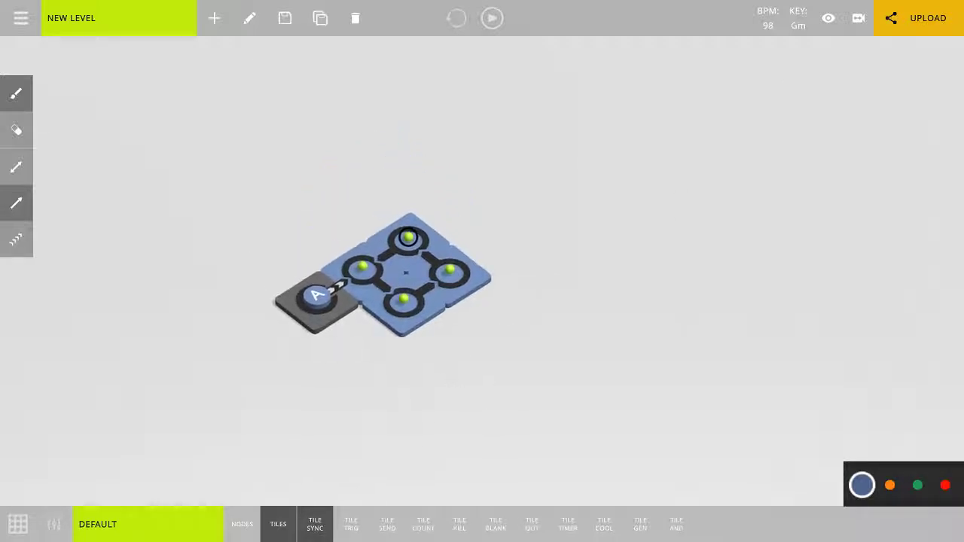
pyautogui.scroll(2, 345, 397)
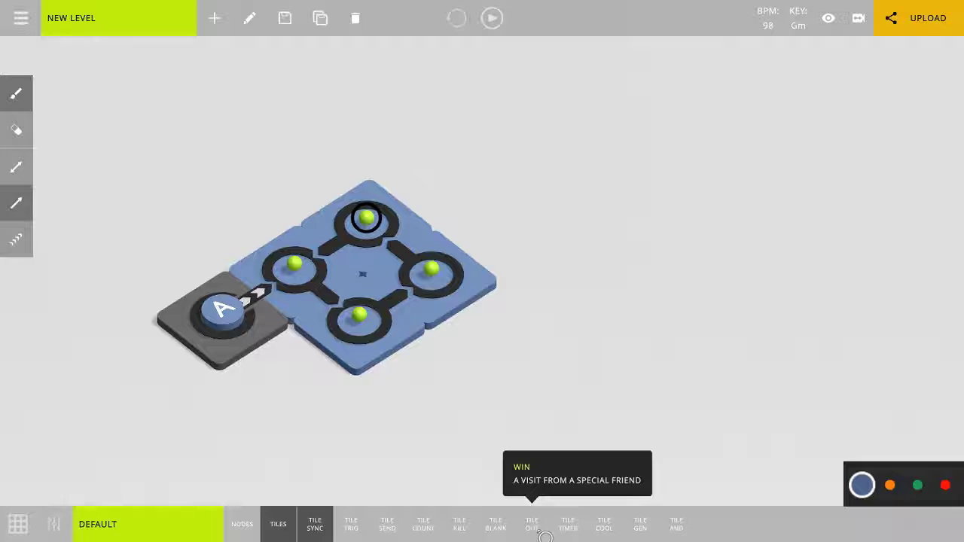
pyautogui.click(531, 525)
pyautogui.click(481, 147)
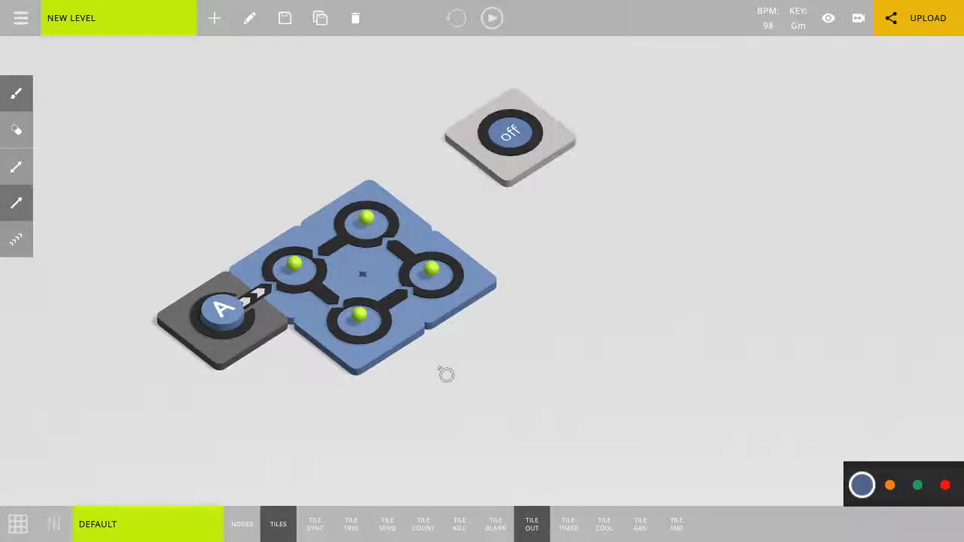
pyautogui.click(430, 527)
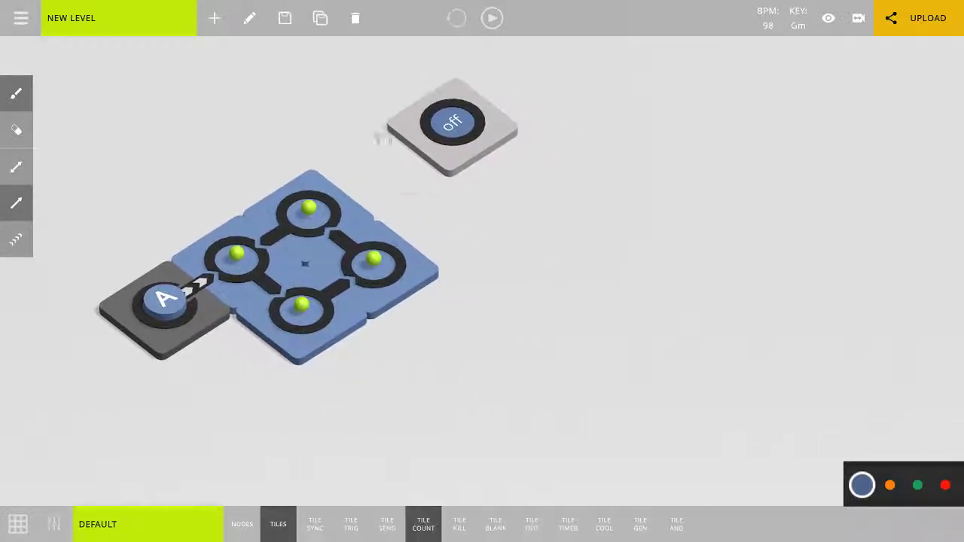
pyautogui.click(387, 188)
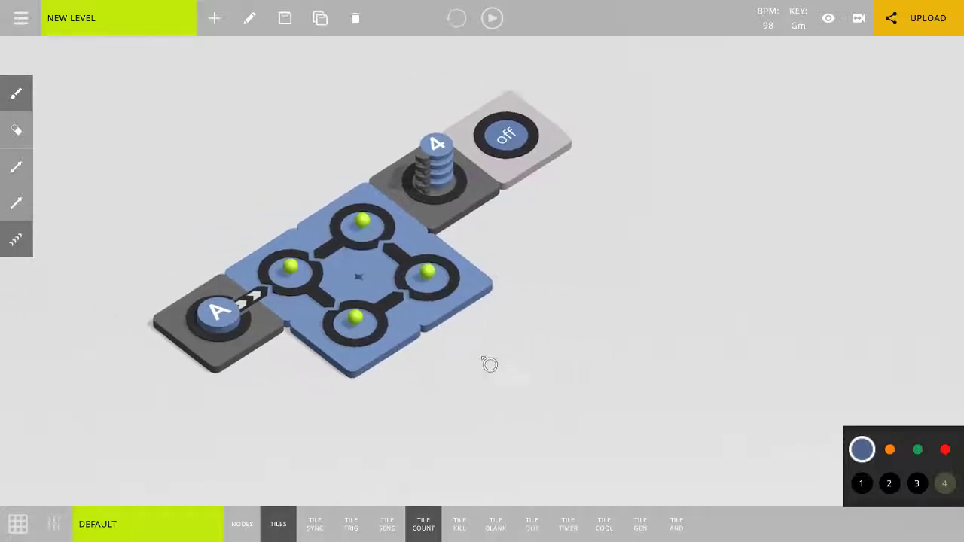
# Disconnect the first node from its neighbours in the loop, and link the loop's far node one-way through the count tile to the out tile.
pyautogui.click(308, 264)
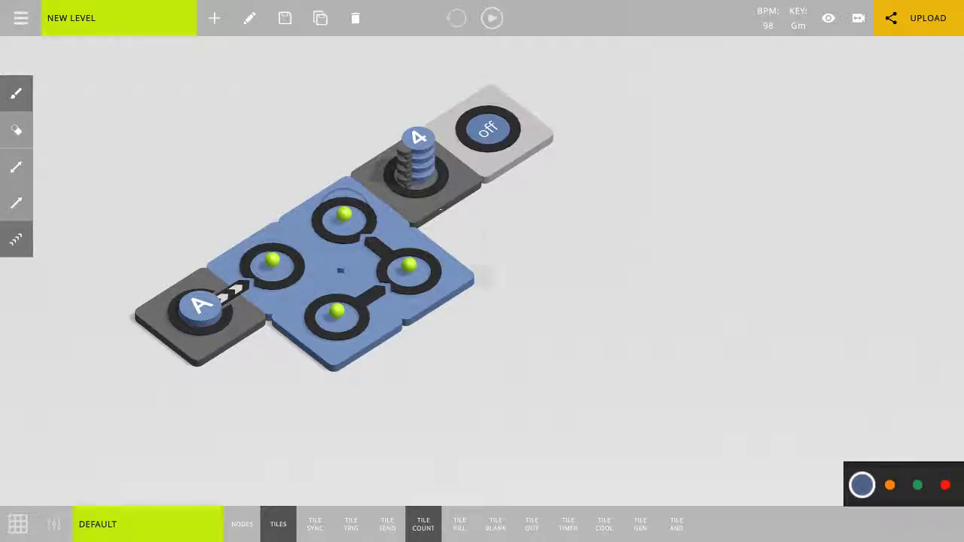
pyautogui.moveTo(485, 276); pyautogui.dragTo(479, 312)
pyautogui.moveTo(338, 252); pyautogui.dragTo(519, 184)
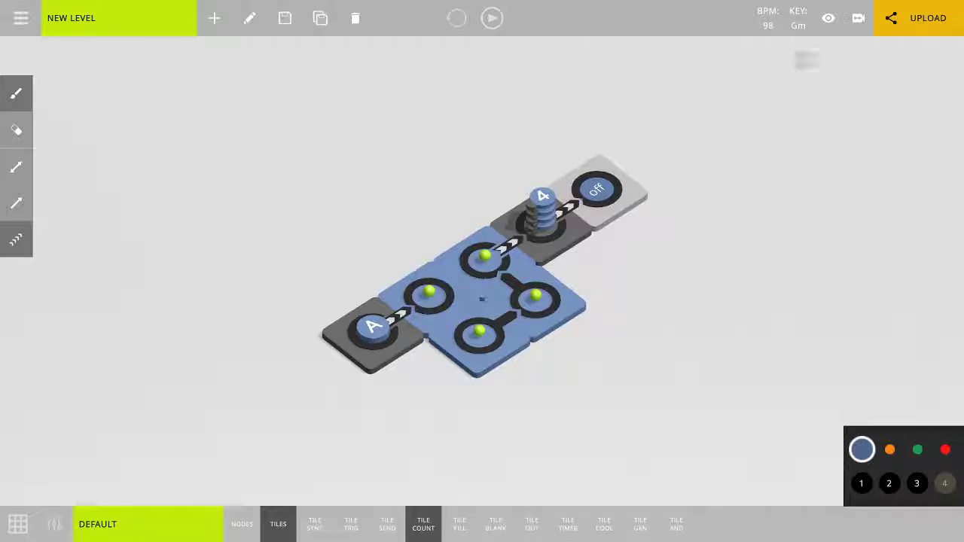
# Preview the level as a player, draw and remove a connector from the first node to the nearest loop node, and return to editing.
pyautogui.click(829, 23)
pyautogui.scroll(3, 678, 306)
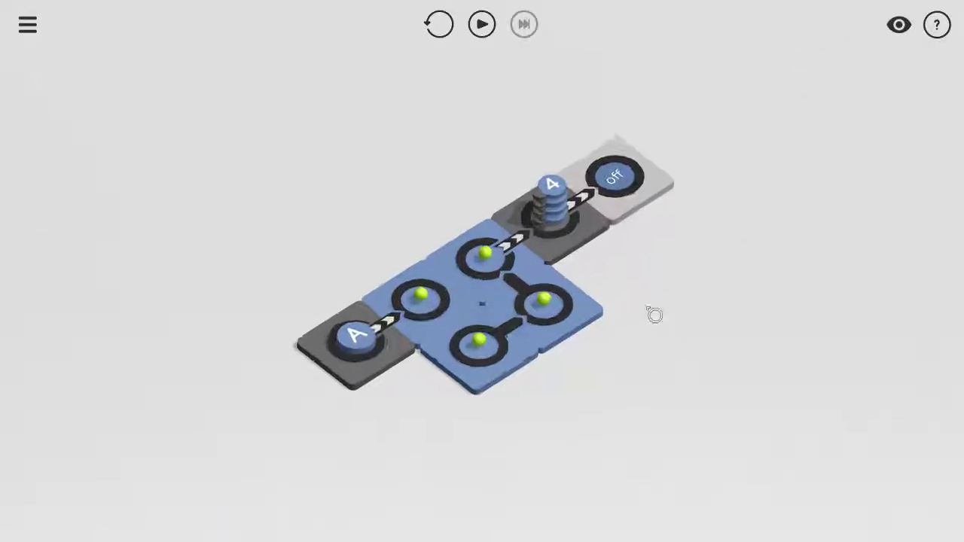
pyautogui.moveTo(422, 305); pyautogui.dragTo(482, 332)
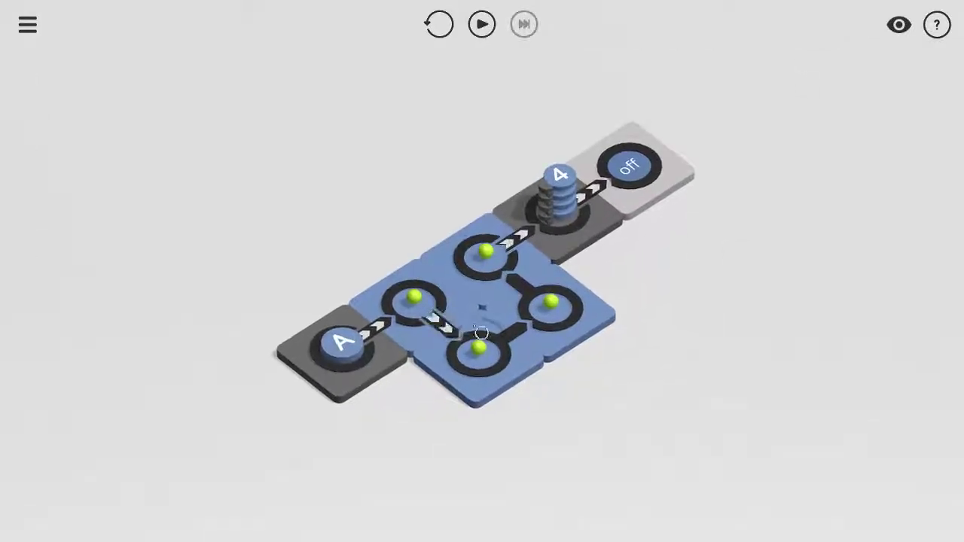
pyautogui.click(437, 320)
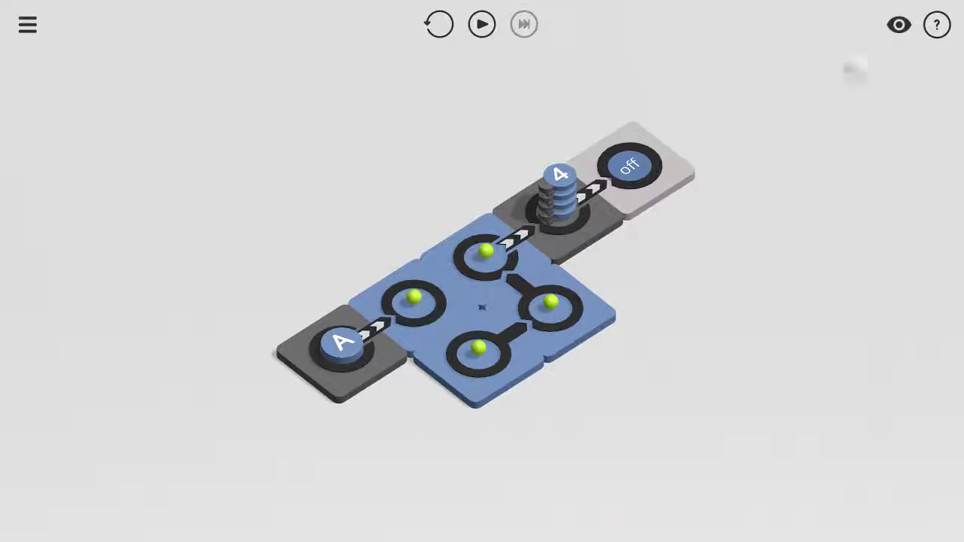
pyautogui.click(899, 25)
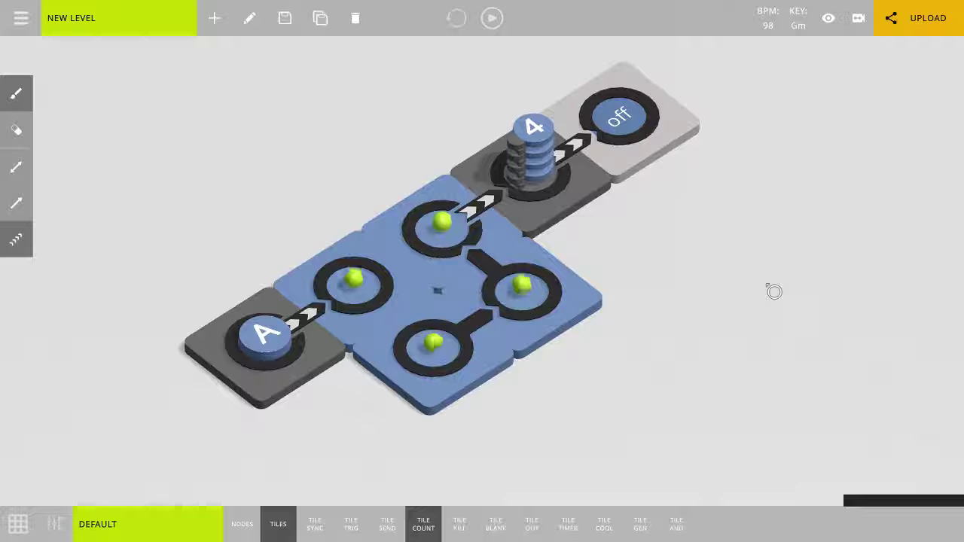
# Open the Steam Workshop upload form for the level to view its fields, and close it without publishing.
pyautogui.scroll(-3, 569, 395)
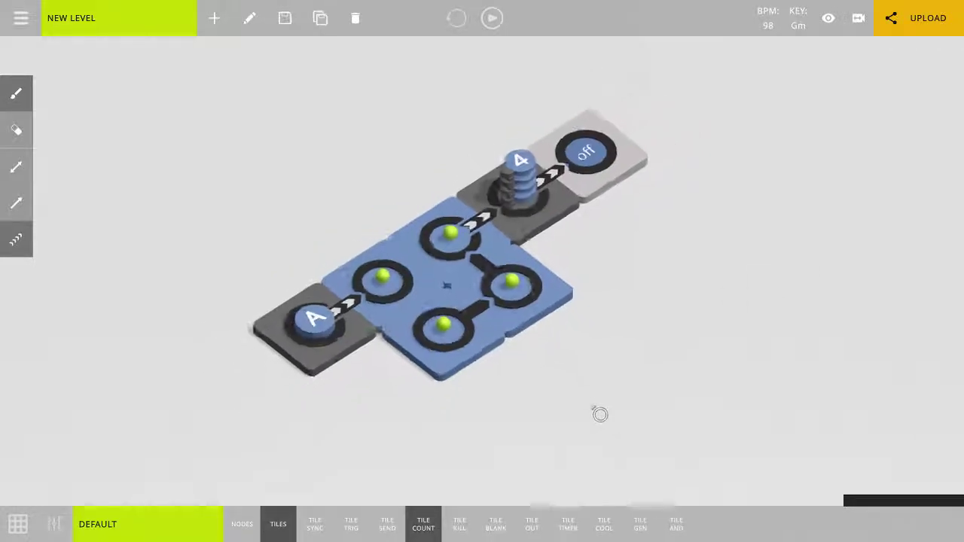
pyautogui.moveTo(601, 414); pyautogui.dragTo(581, 404, button='middle')
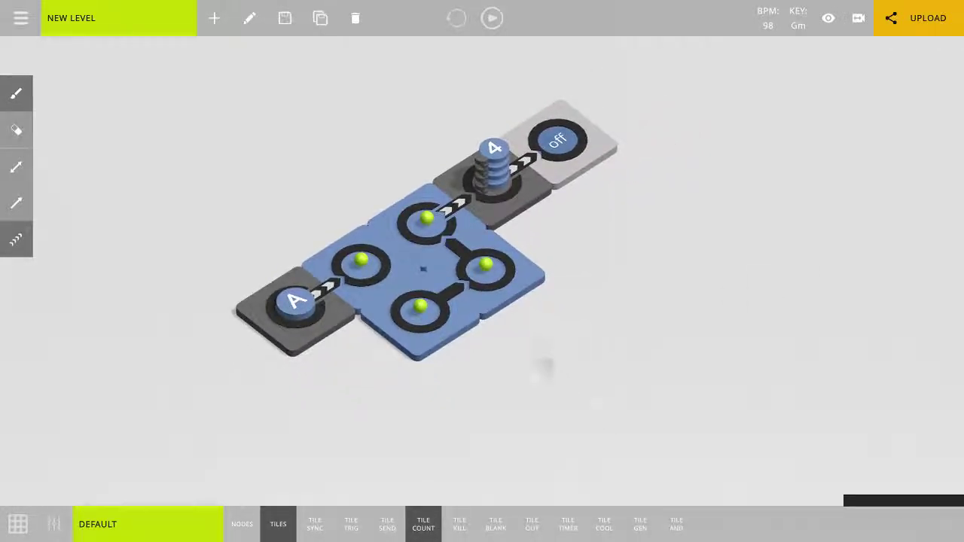
pyautogui.moveTo(546, 368); pyautogui.dragTo(578, 393, button='middle')
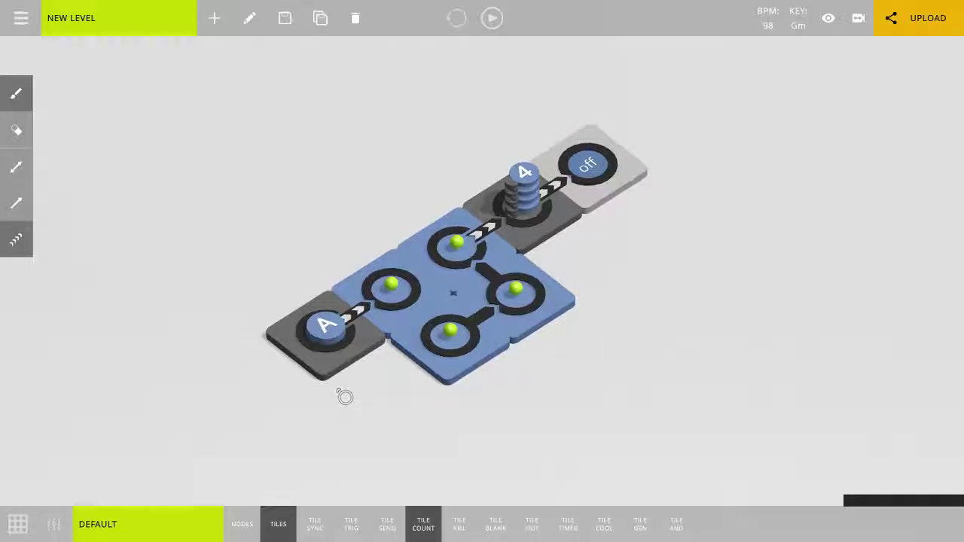
pyautogui.click(959, 34)
pyautogui.click(855, 98)
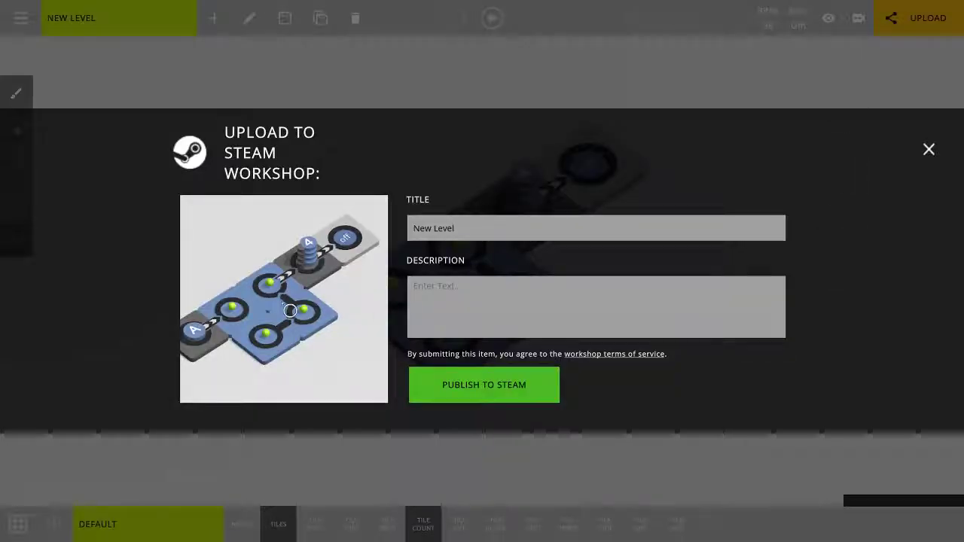
pyautogui.click(927, 156)
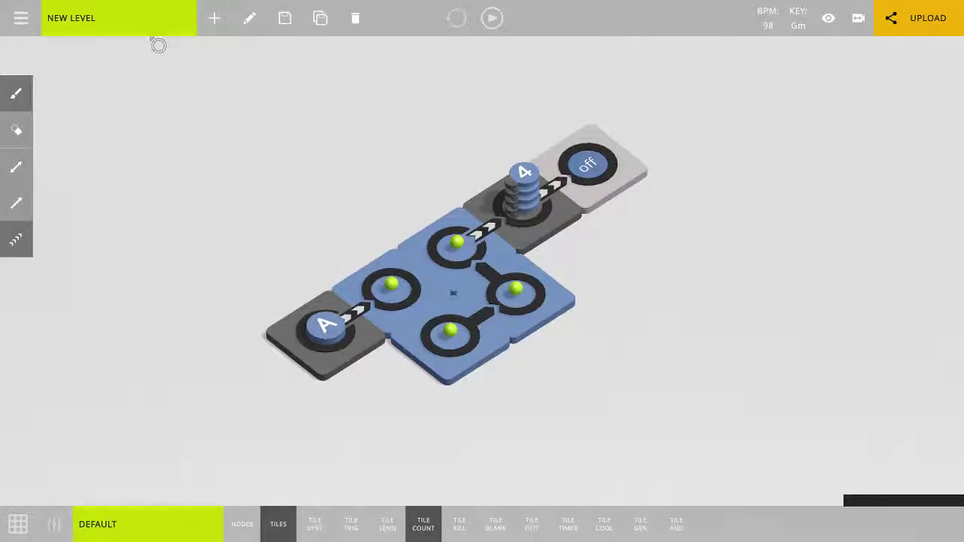
# Open the saved level SONG - NICE SOUNDS COPY from the level list.
pyautogui.moveTo(384, 426); pyautogui.dragTo(323, 376)
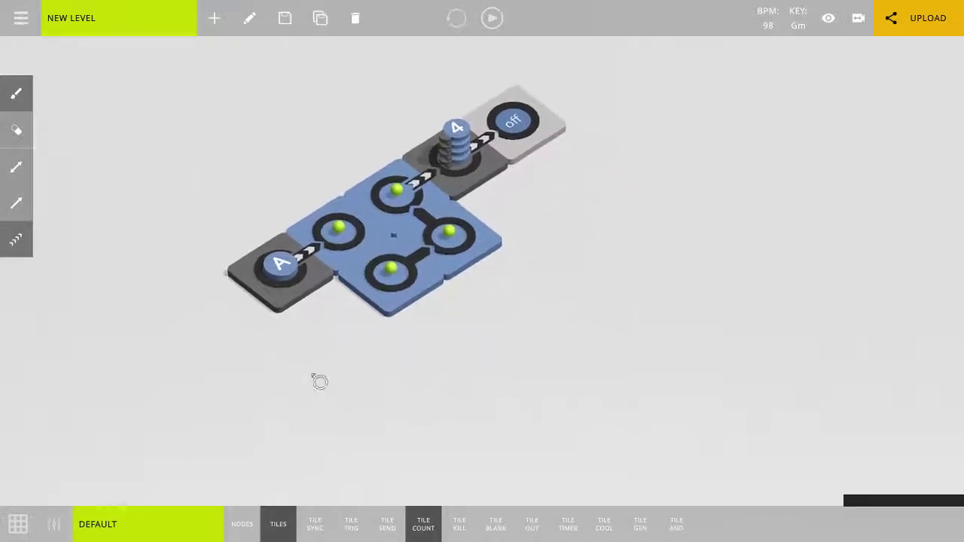
pyautogui.click(152, 30)
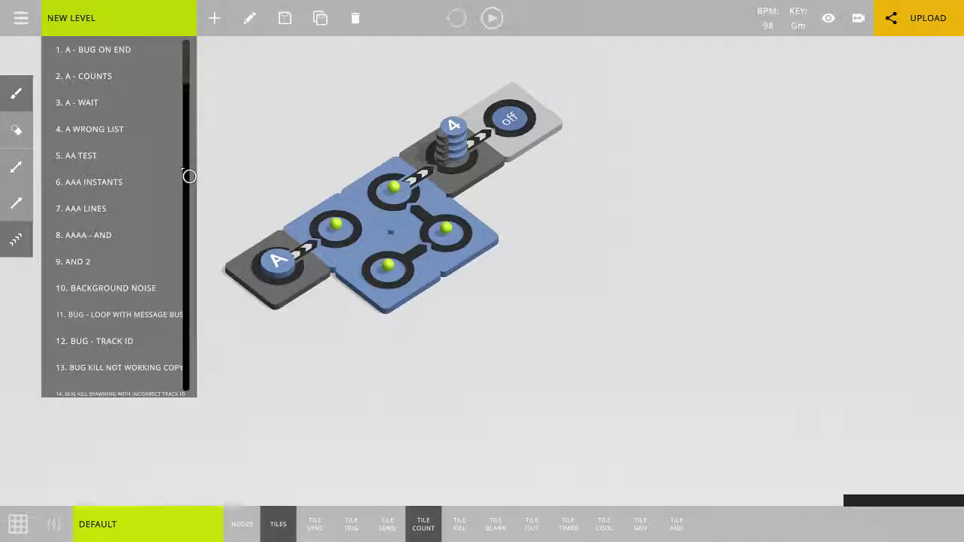
pyautogui.moveTo(189, 79); pyautogui.dragTo(183, 312)
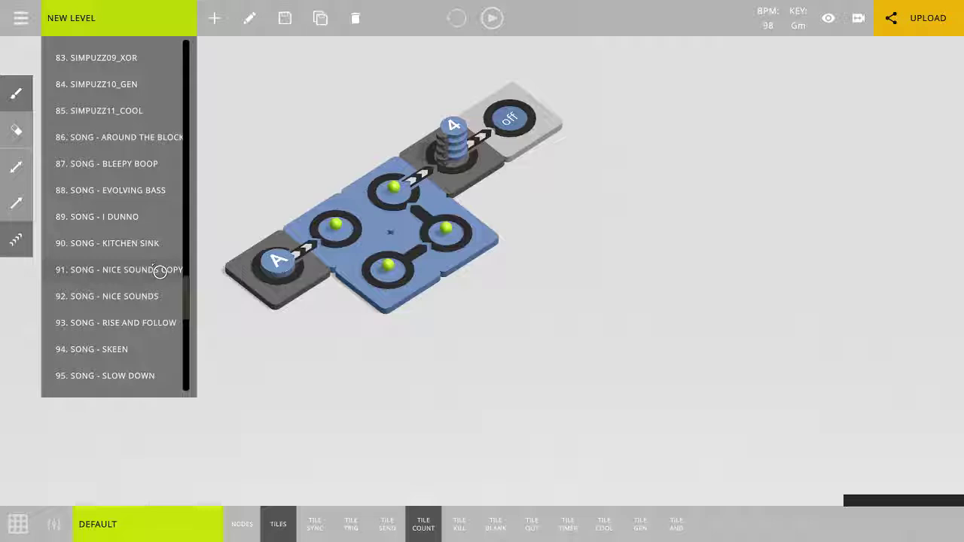
pyautogui.click(134, 274)
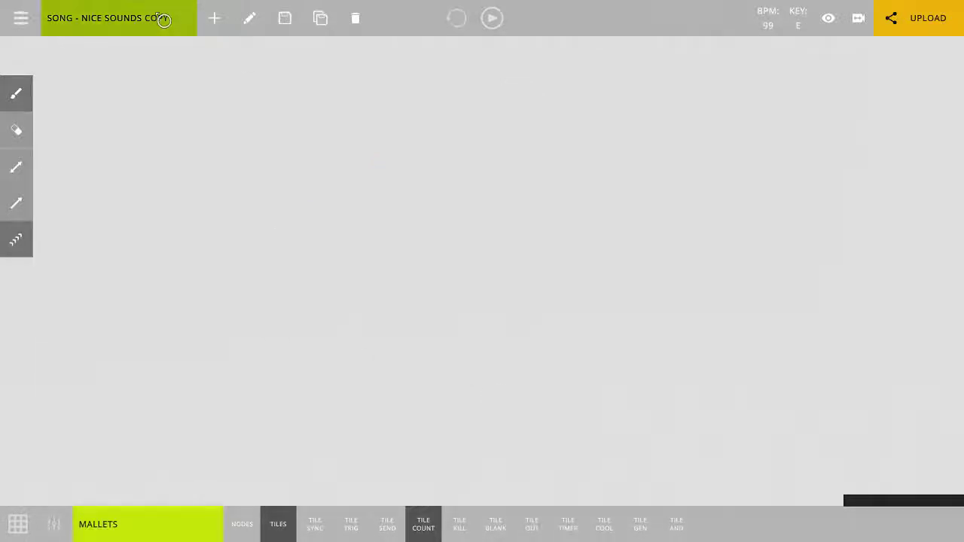
# Open the saved level SONG - NICE SOUNDS from the level list instead.
pyautogui.click(157, 18)
pyautogui.scroll(-2, 157, 282)
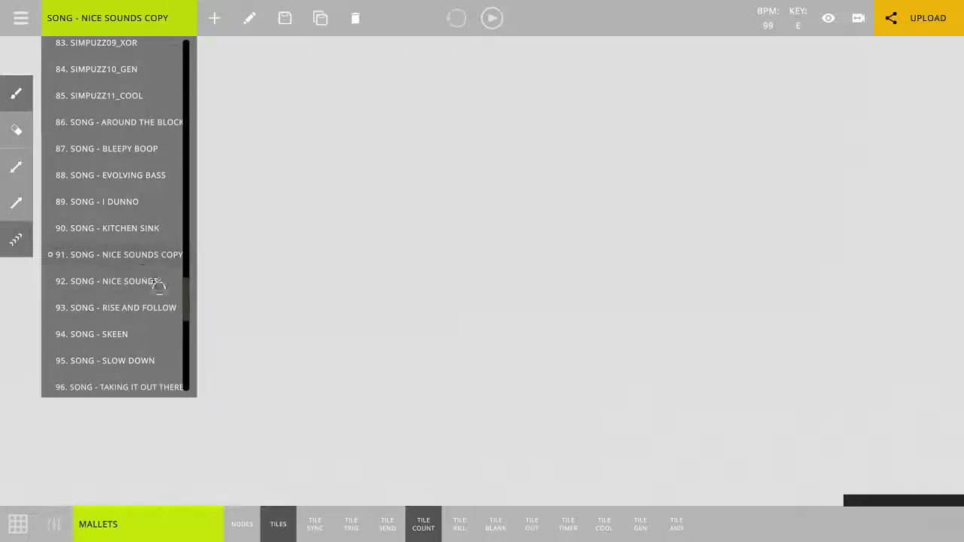
pyautogui.scroll(3, 164, 312)
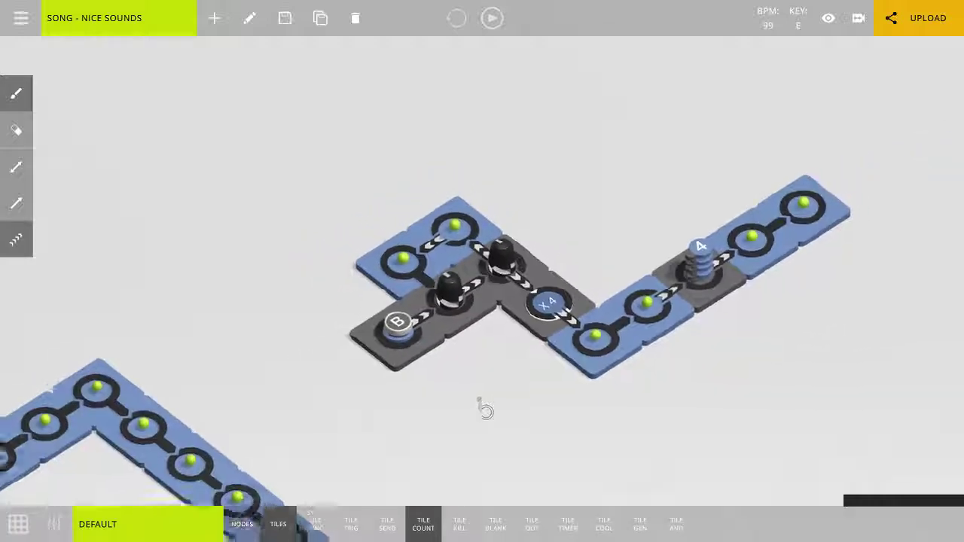
# Play the song, examine the large node loop of sync tile A, and activate sync tile B to follow its chain.
pyautogui.scroll(-3, 485, 409)
pyautogui.moveTo(490, 400); pyautogui.dragTo(565, 243, button='middle')
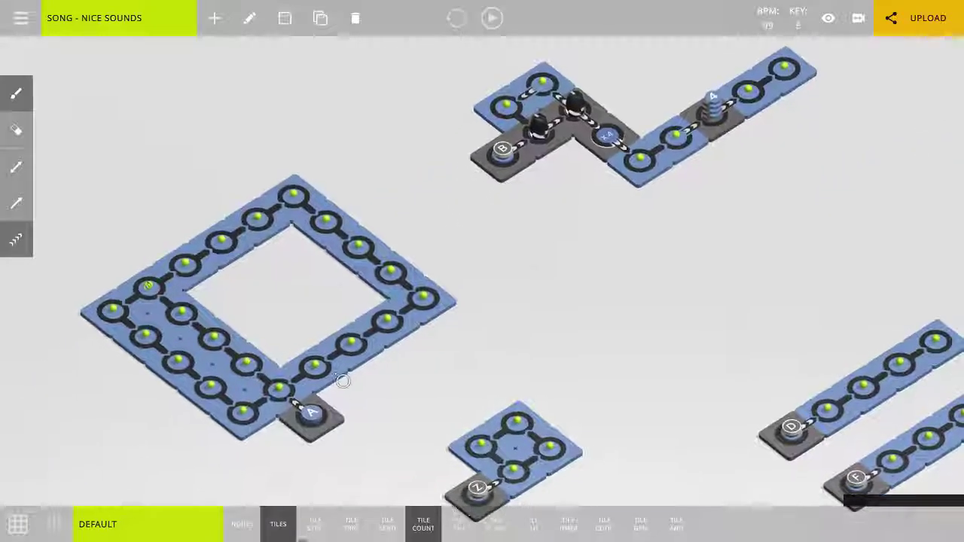
pyautogui.press('space')
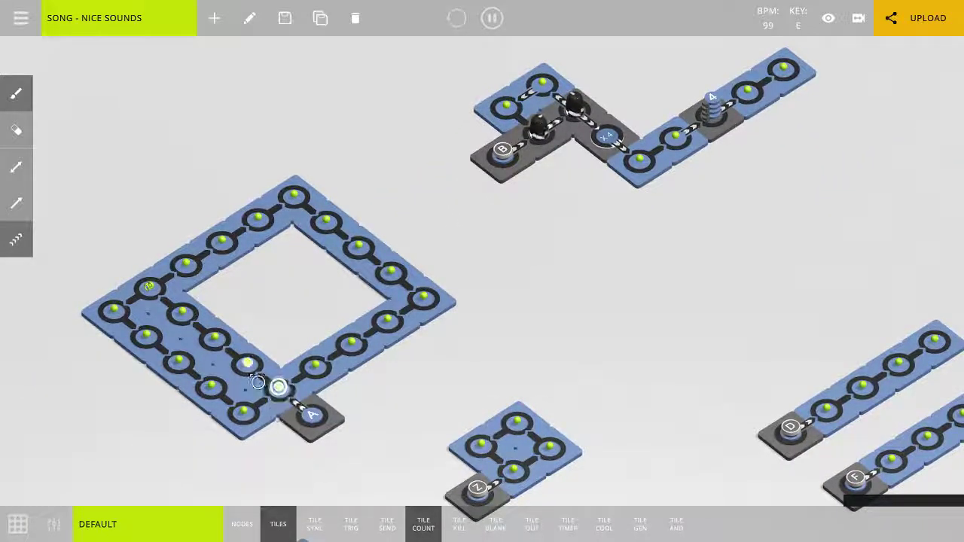
pyautogui.scroll(3, 395, 300)
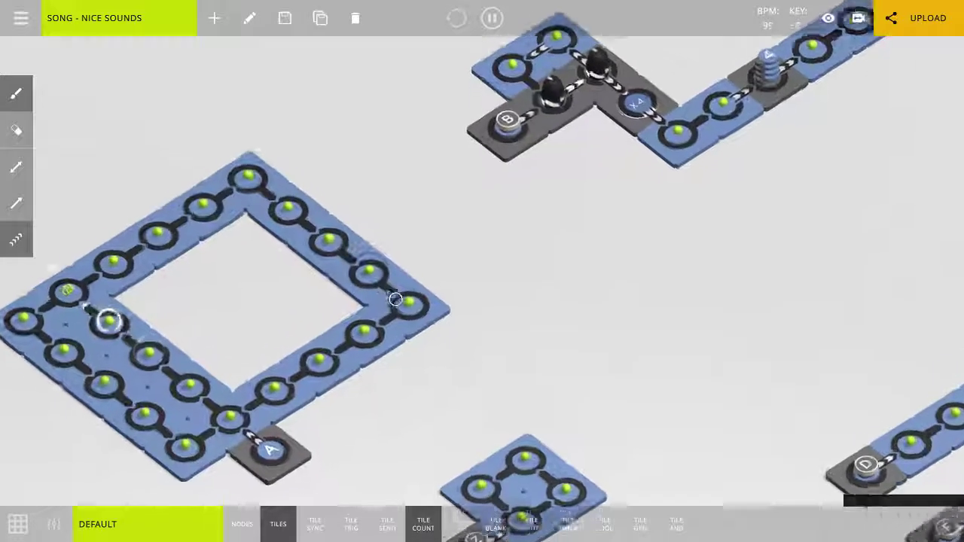
pyautogui.scroll(-3, 395, 300)
pyautogui.moveTo(514, 214); pyautogui.dragTo(440, 334, button='middle')
pyautogui.scroll(4, 422, 379)
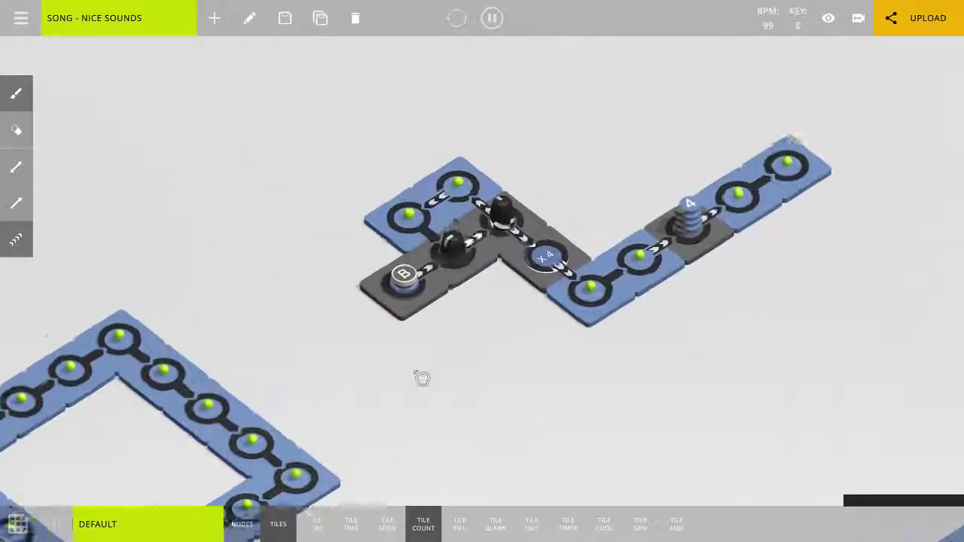
pyautogui.scroll(5, 422, 378)
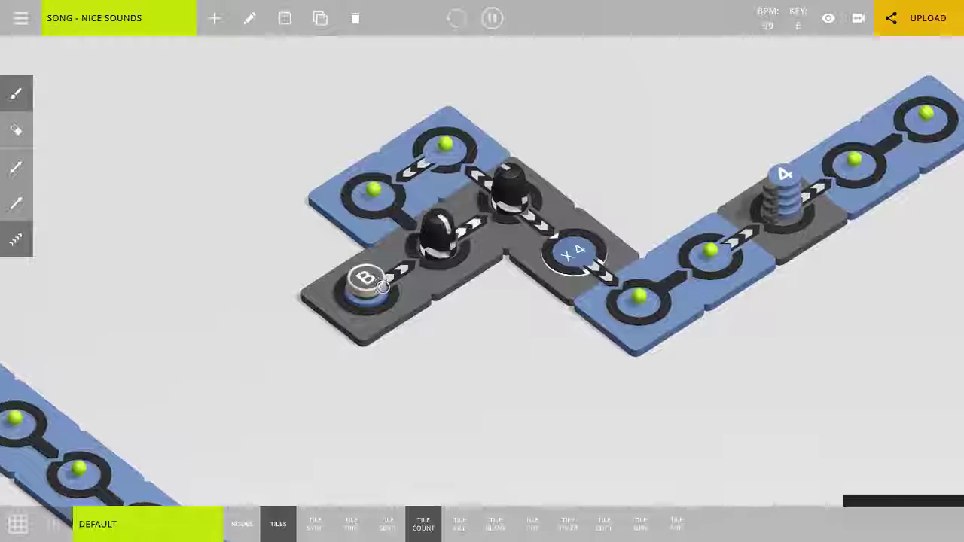
pyautogui.click(382, 287)
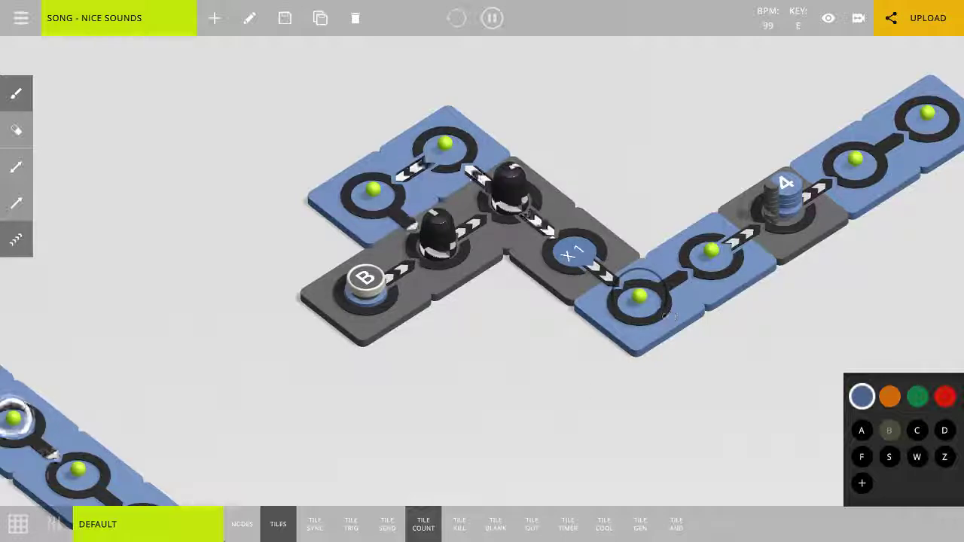
# Stop the song and examine the level's overall layout and the tile chain attached to sync tile B.
pyautogui.press('space')
pyautogui.scroll(-2, 510, 406)
pyautogui.moveTo(559, 293); pyautogui.dragTo(592, 242, button='middle')
pyautogui.scroll(-5, 547, 308)
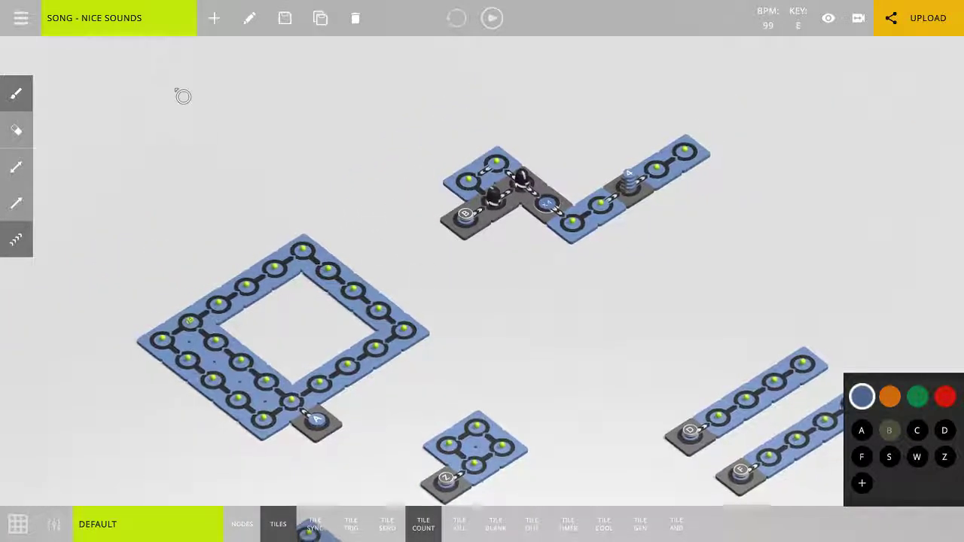
pyautogui.scroll(5, 517, 226)
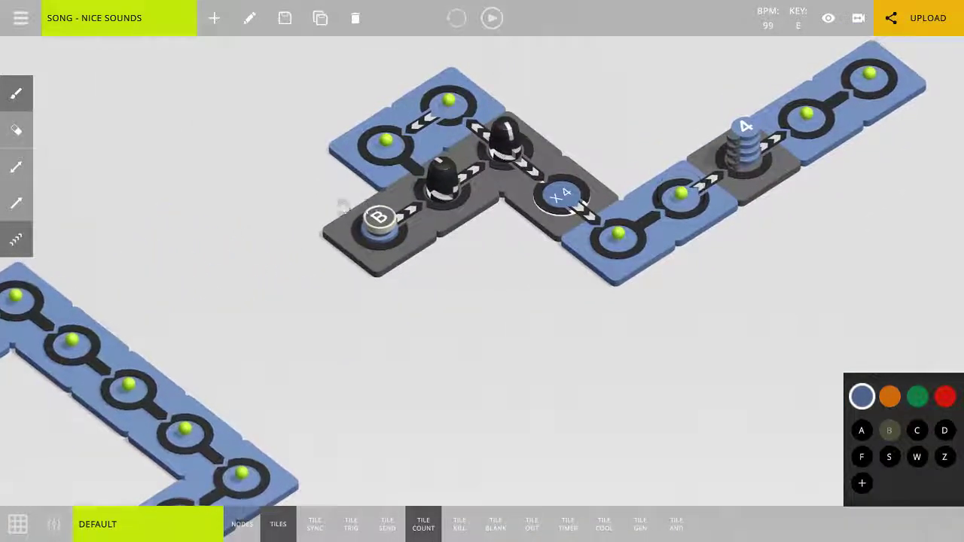
# Open the saved level LOGIC - FLIP FLOP from the level list.
pyautogui.click(117, 25)
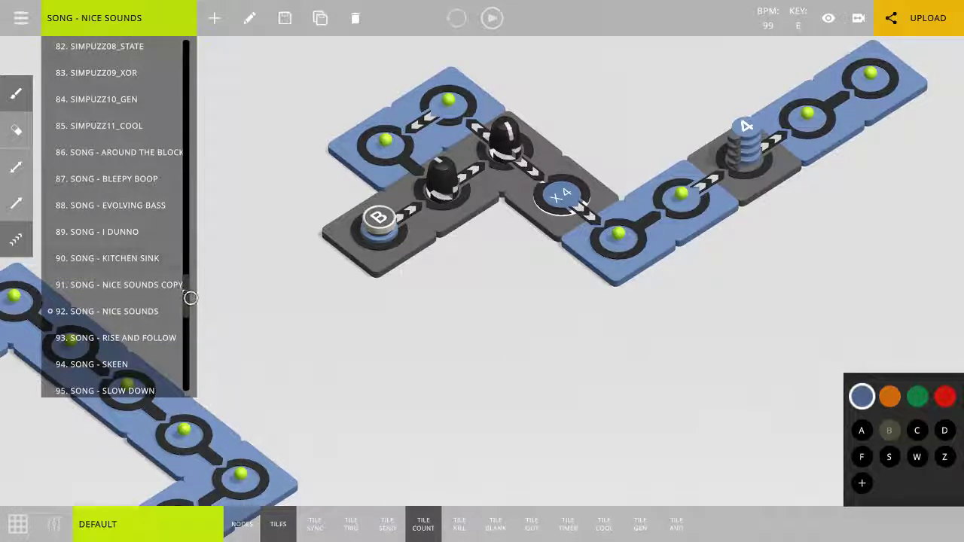
pyautogui.moveTo(191, 271); pyautogui.dragTo(188, 115)
pyautogui.click(131, 104)
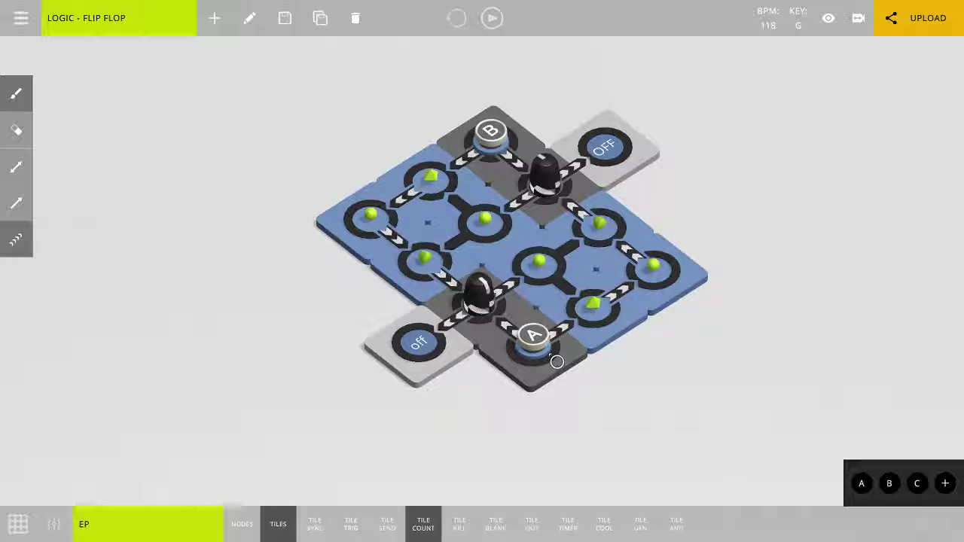
# Test the flip-flop by activating sync tile B, sync tile A and B again, and stop playback.
pyautogui.click(497, 148)
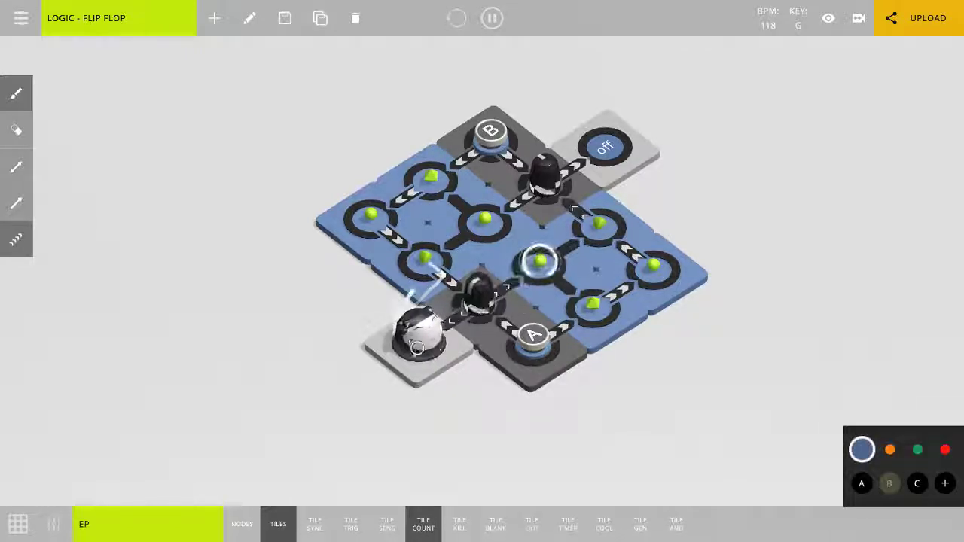
pyautogui.click(540, 341)
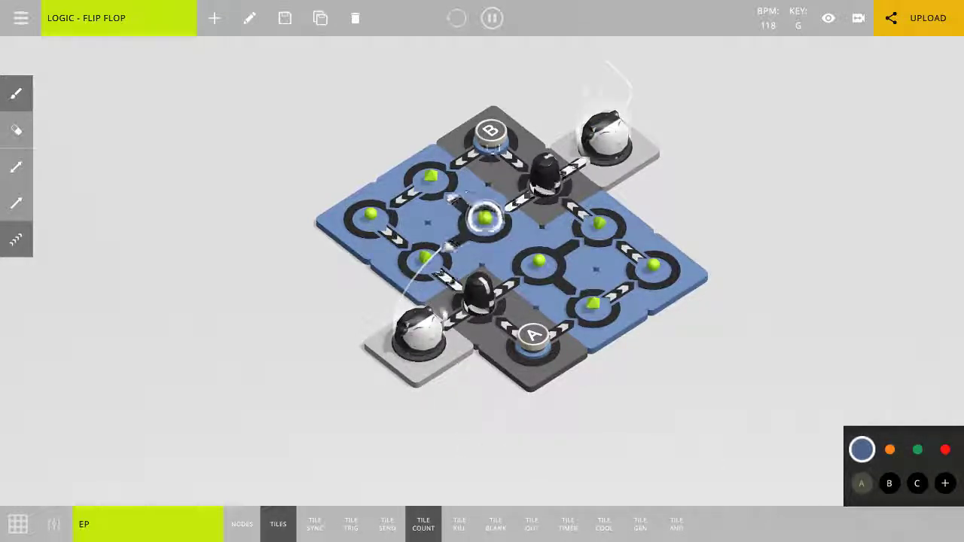
pyautogui.click(493, 139)
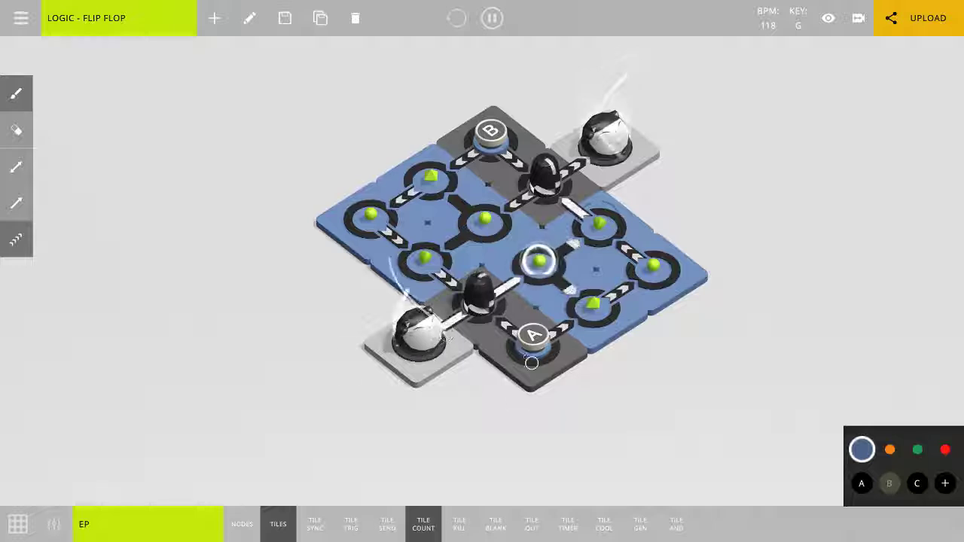
pyautogui.press('space')
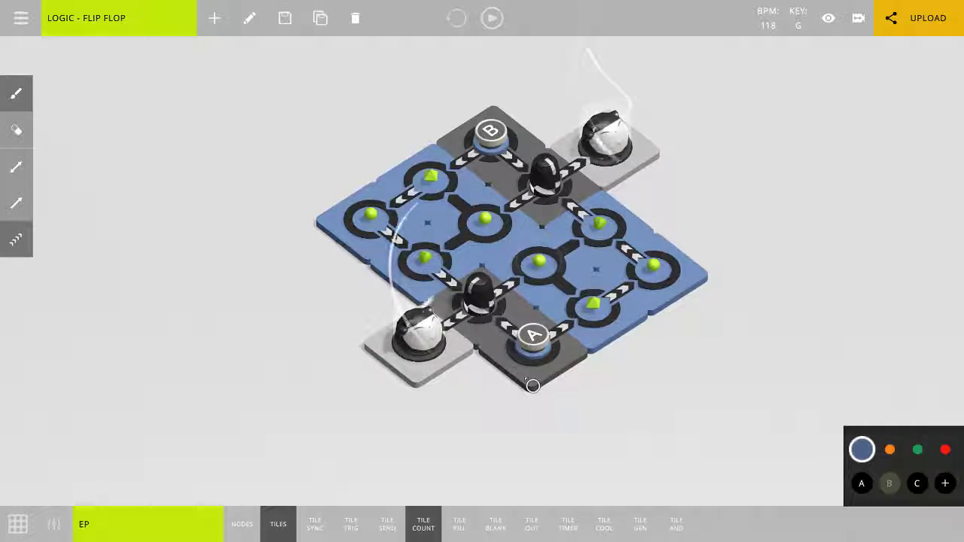